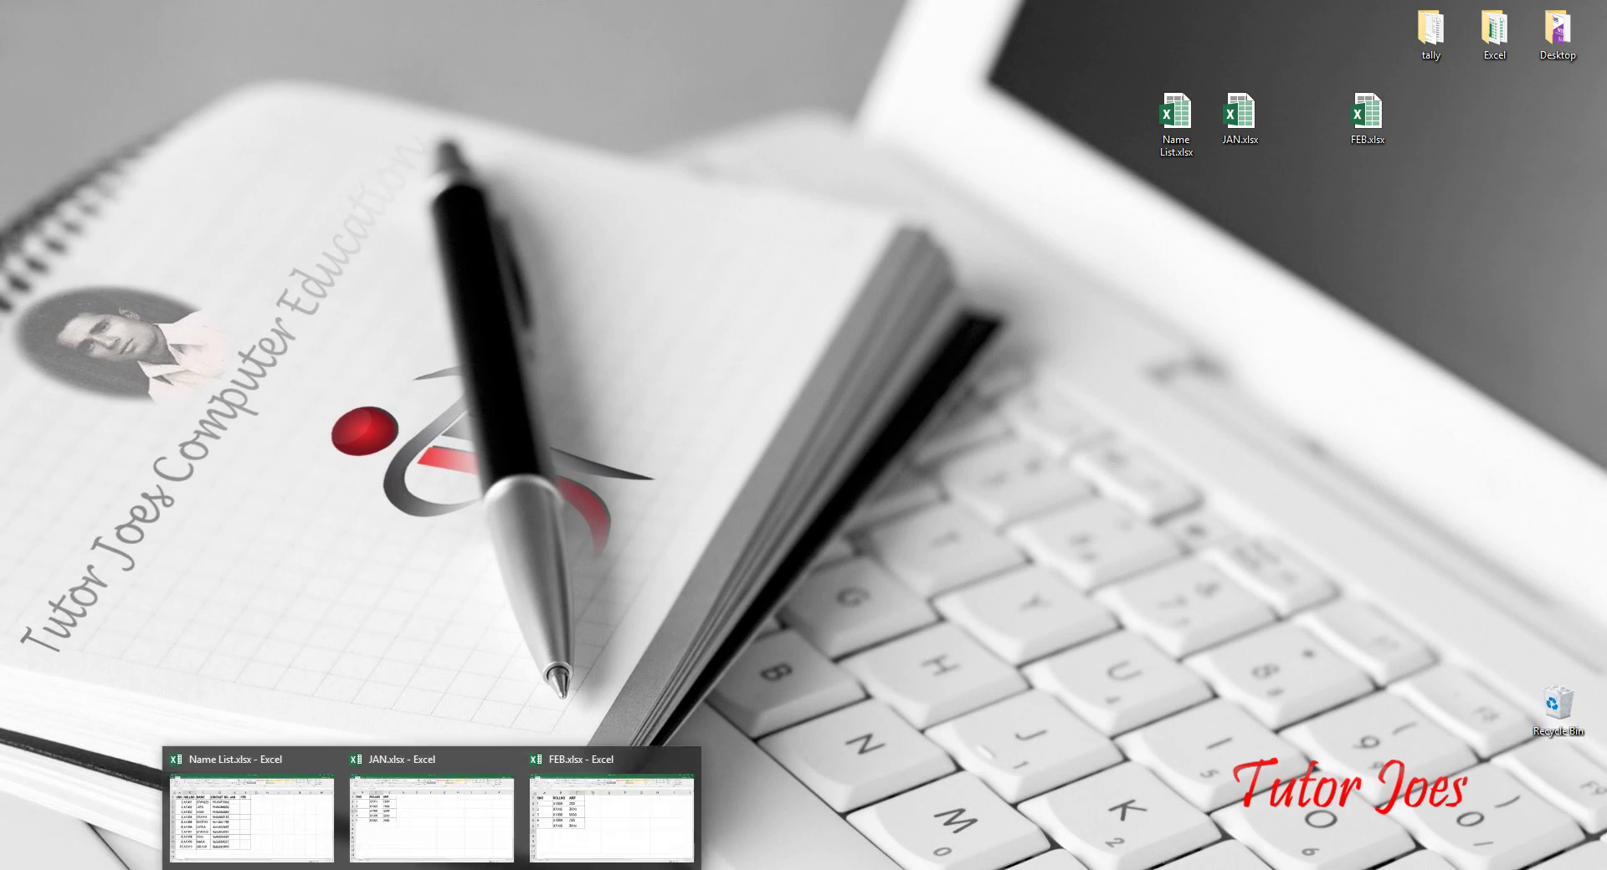
# Step: Bring up Name List.xlsx and review its roll numbers, contact numbers and empty JAN/FEB cells
pyautogui.click(295, 835)
pyautogui.click(264, 423)
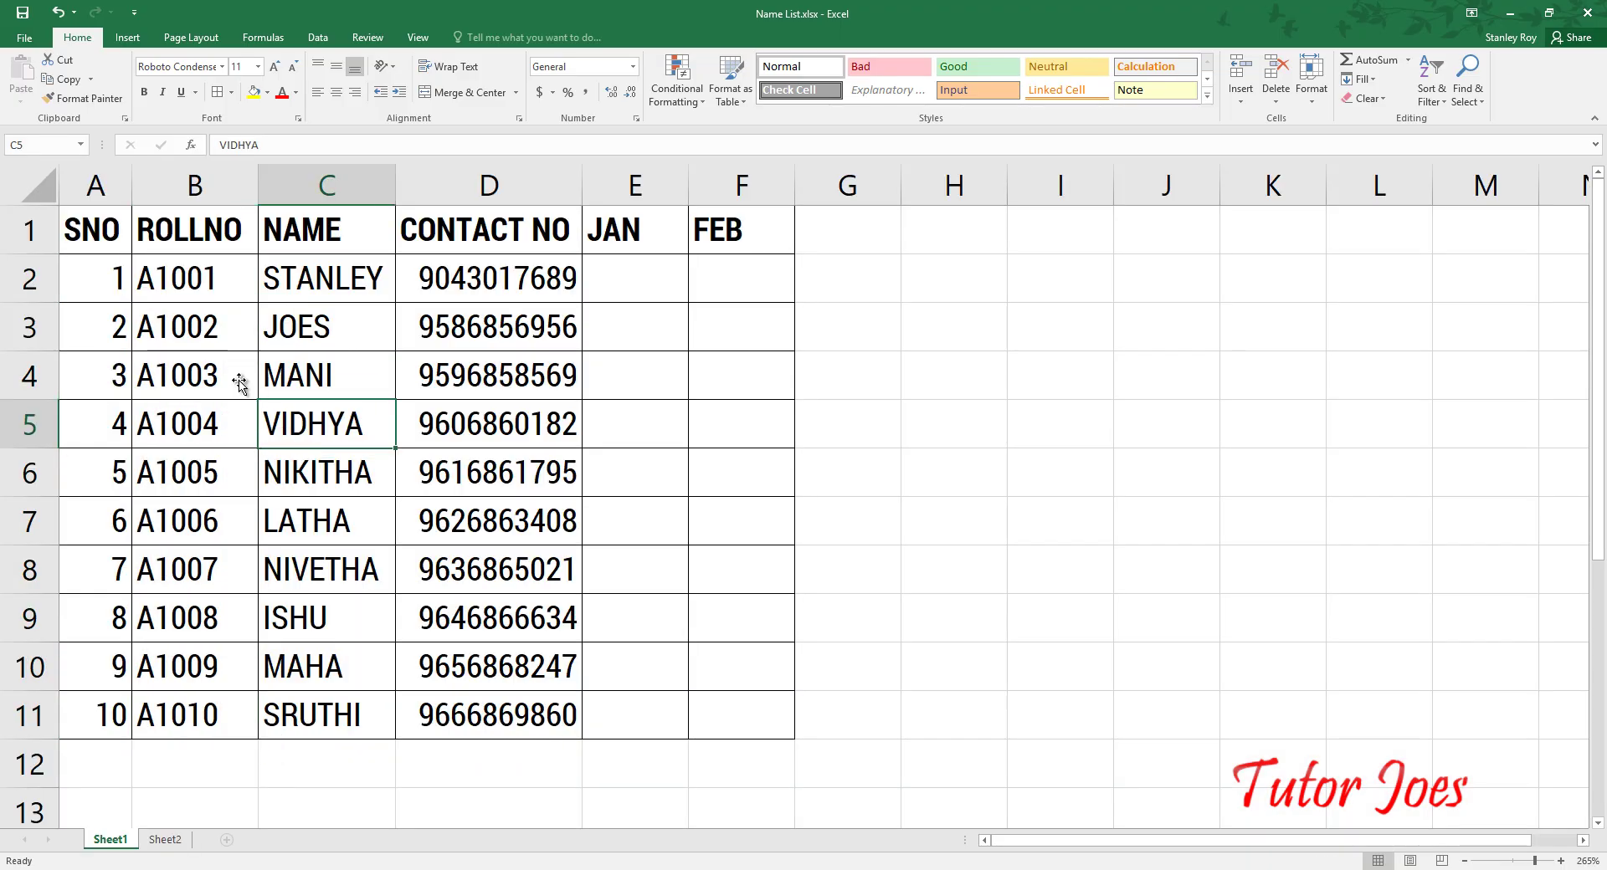
pyautogui.moveTo(192, 278)
pyautogui.mouseDown()
pyautogui.moveTo(193, 402)
pyautogui.moveTo(269, 741)
pyautogui.mouseUp()
pyautogui.moveTo(502, 279); pyautogui.dragTo(519, 807)
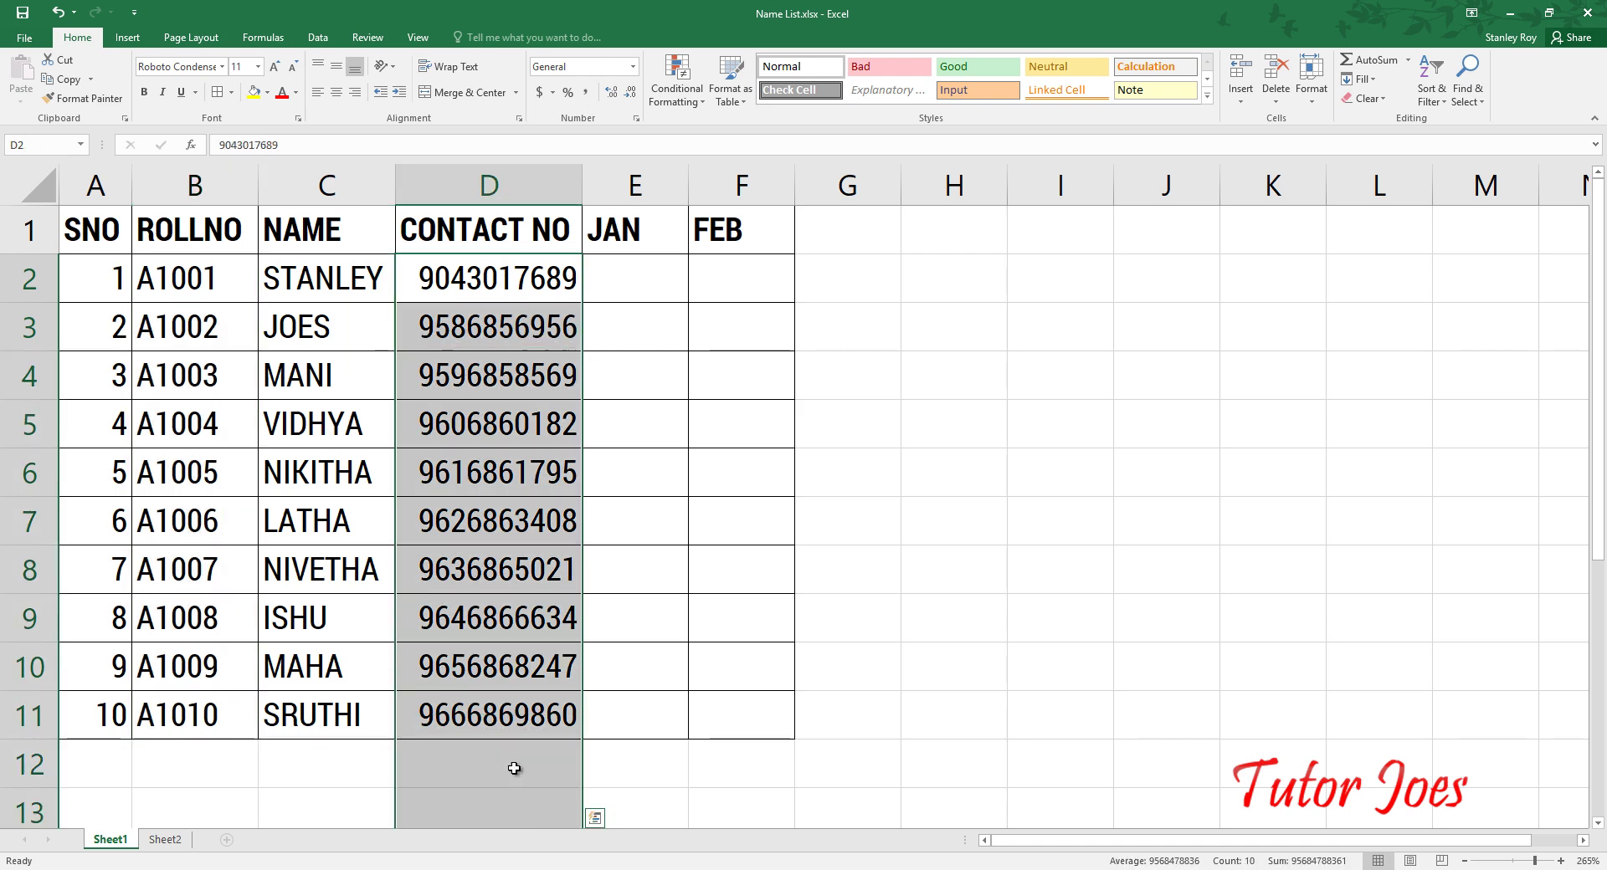
pyautogui.click(636, 281)
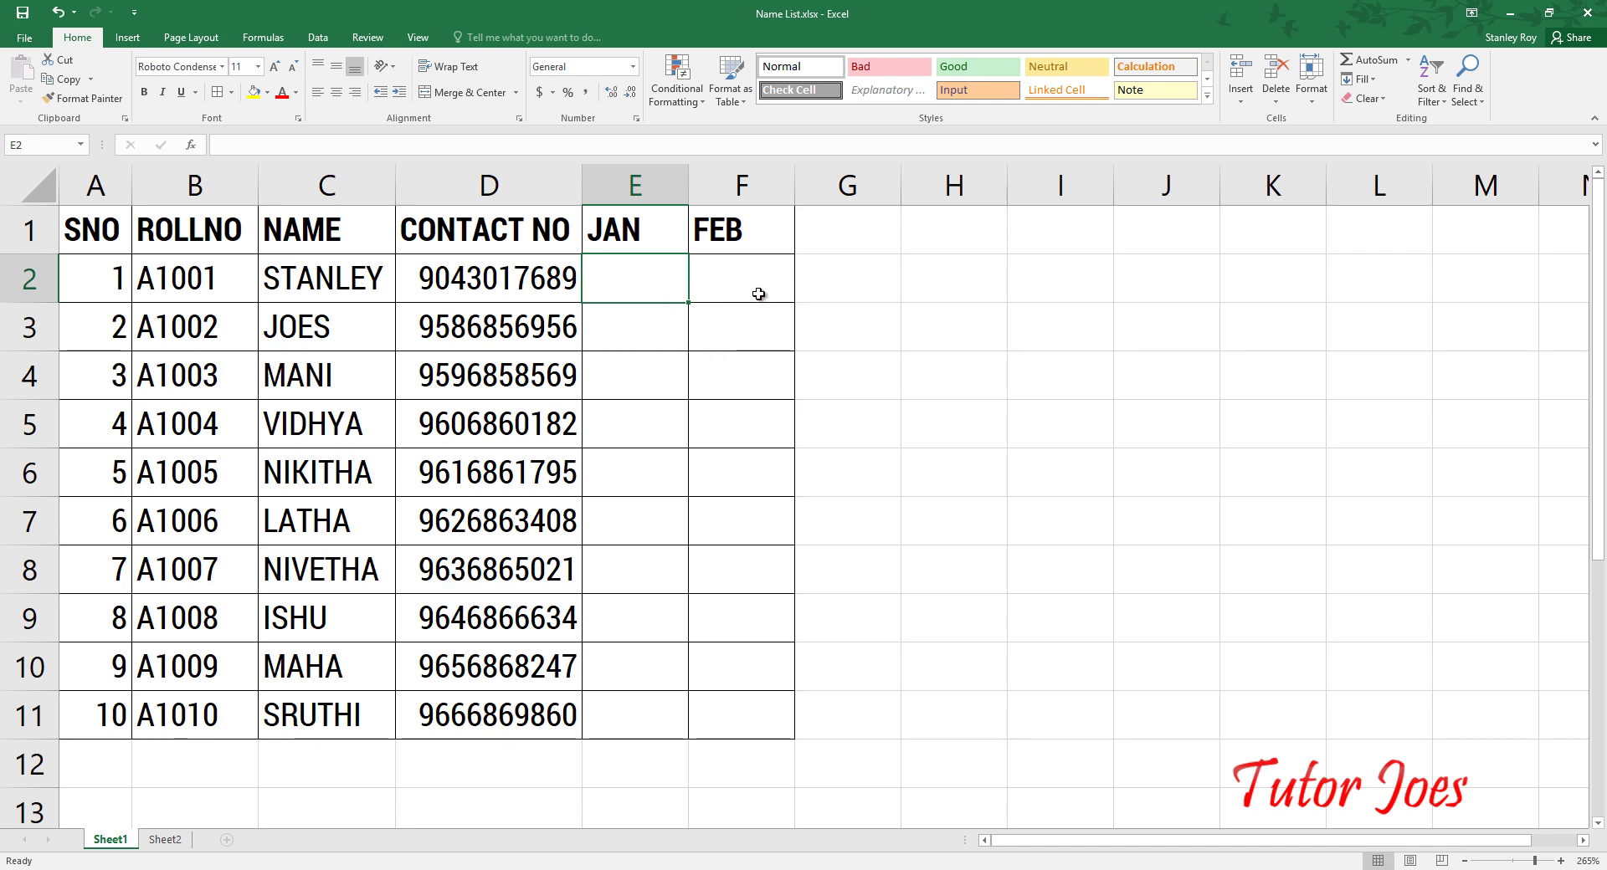
pyautogui.click(753, 293)
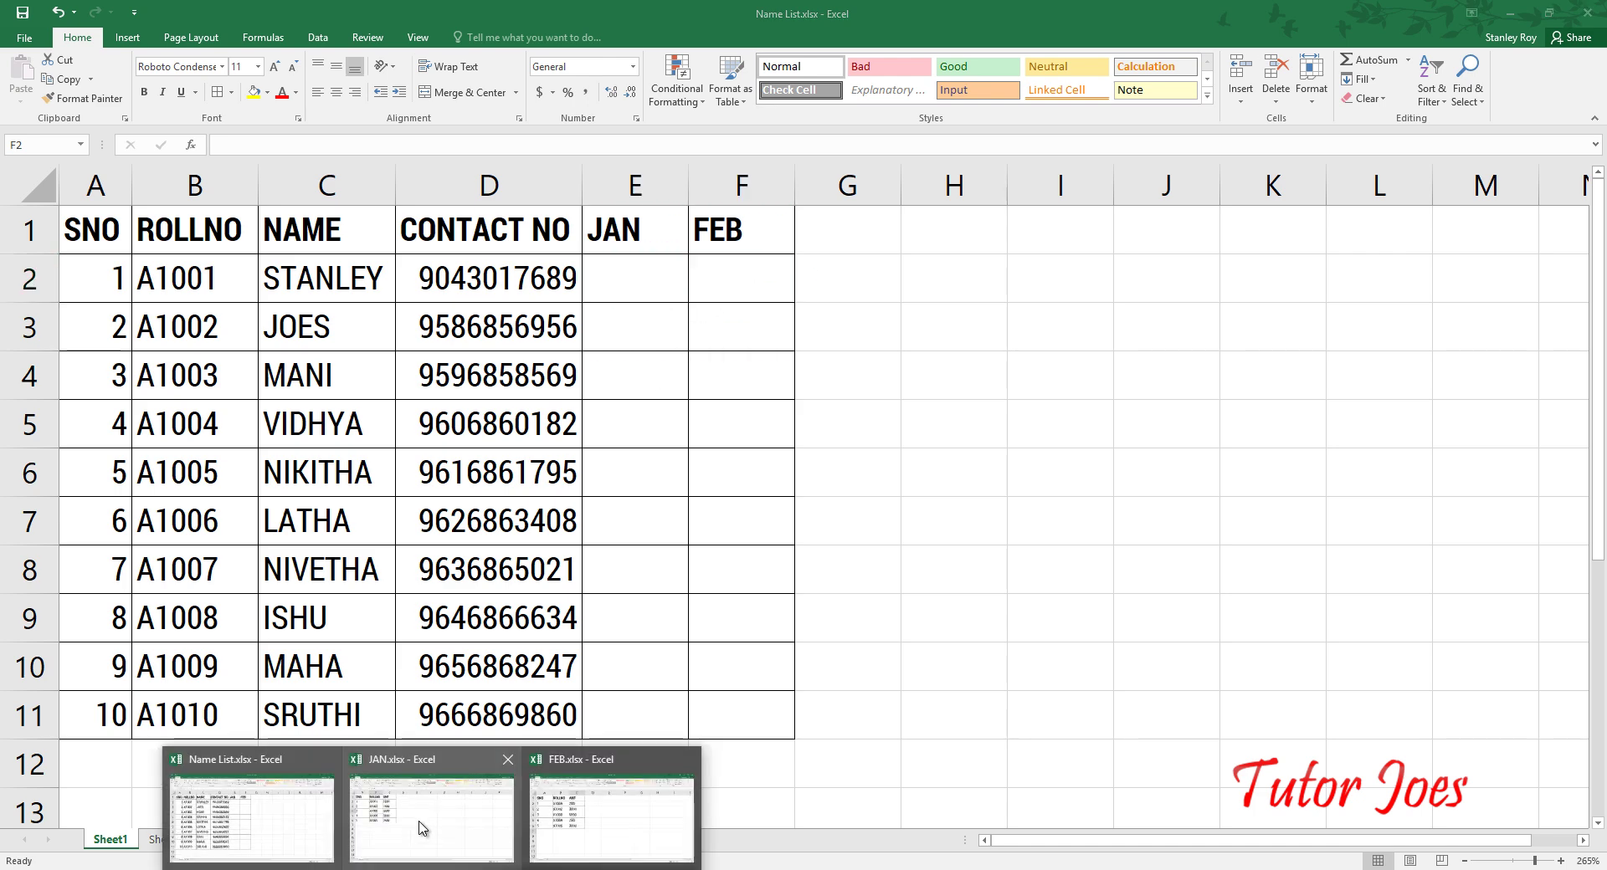
# Step: Check the five roll numbers and amounts in JAN.xlsx, then return to Name List.xlsx
pyautogui.click(423, 829)
pyautogui.click(619, 444)
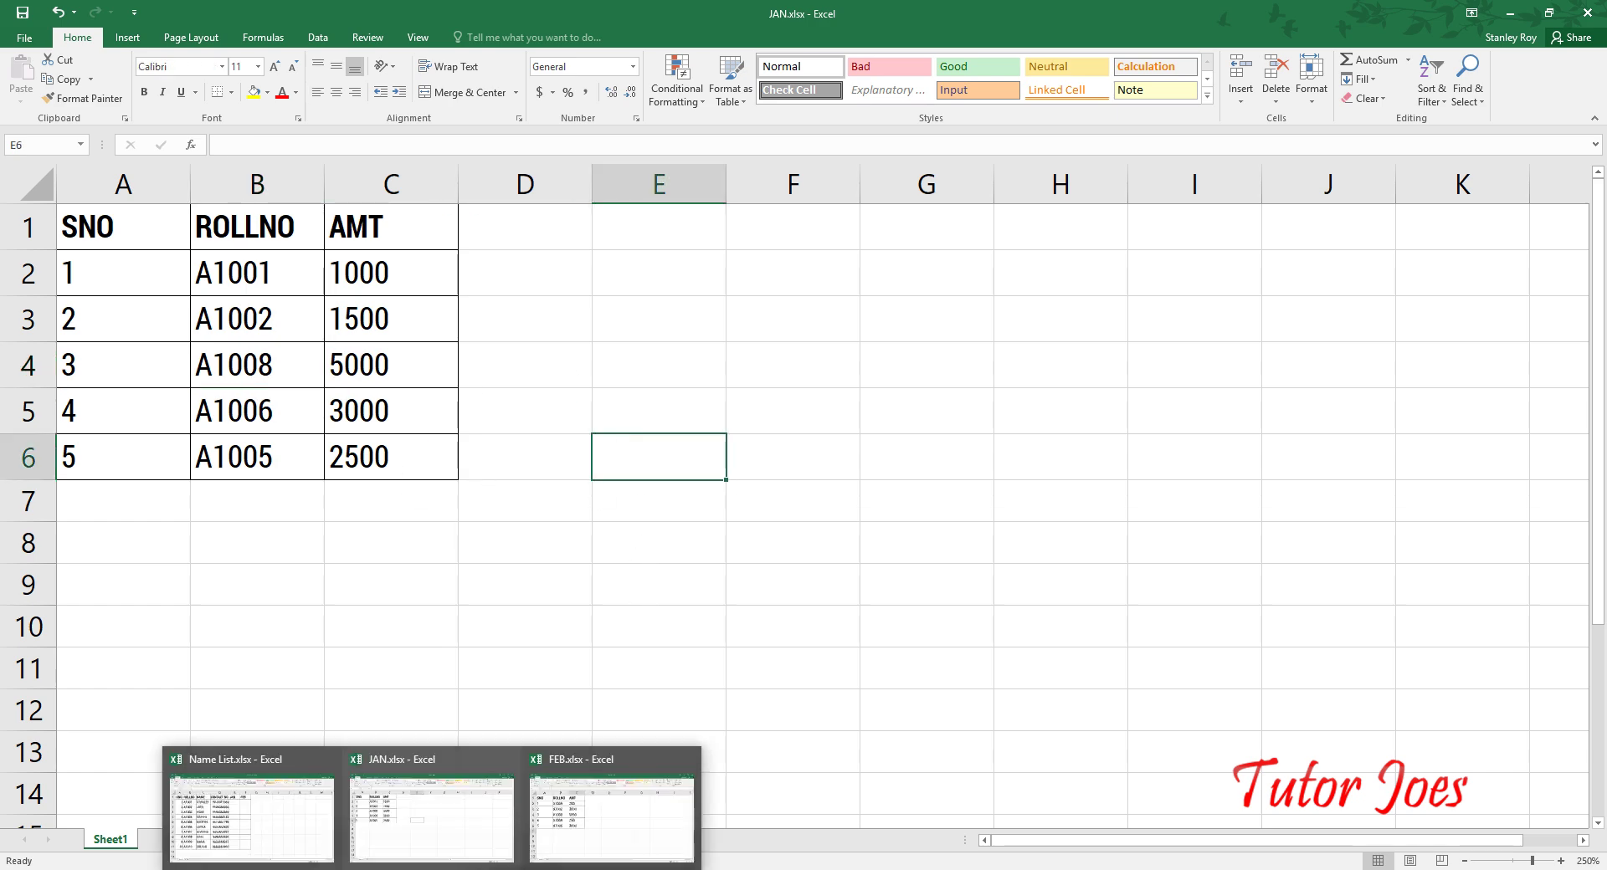
pyautogui.click(310, 845)
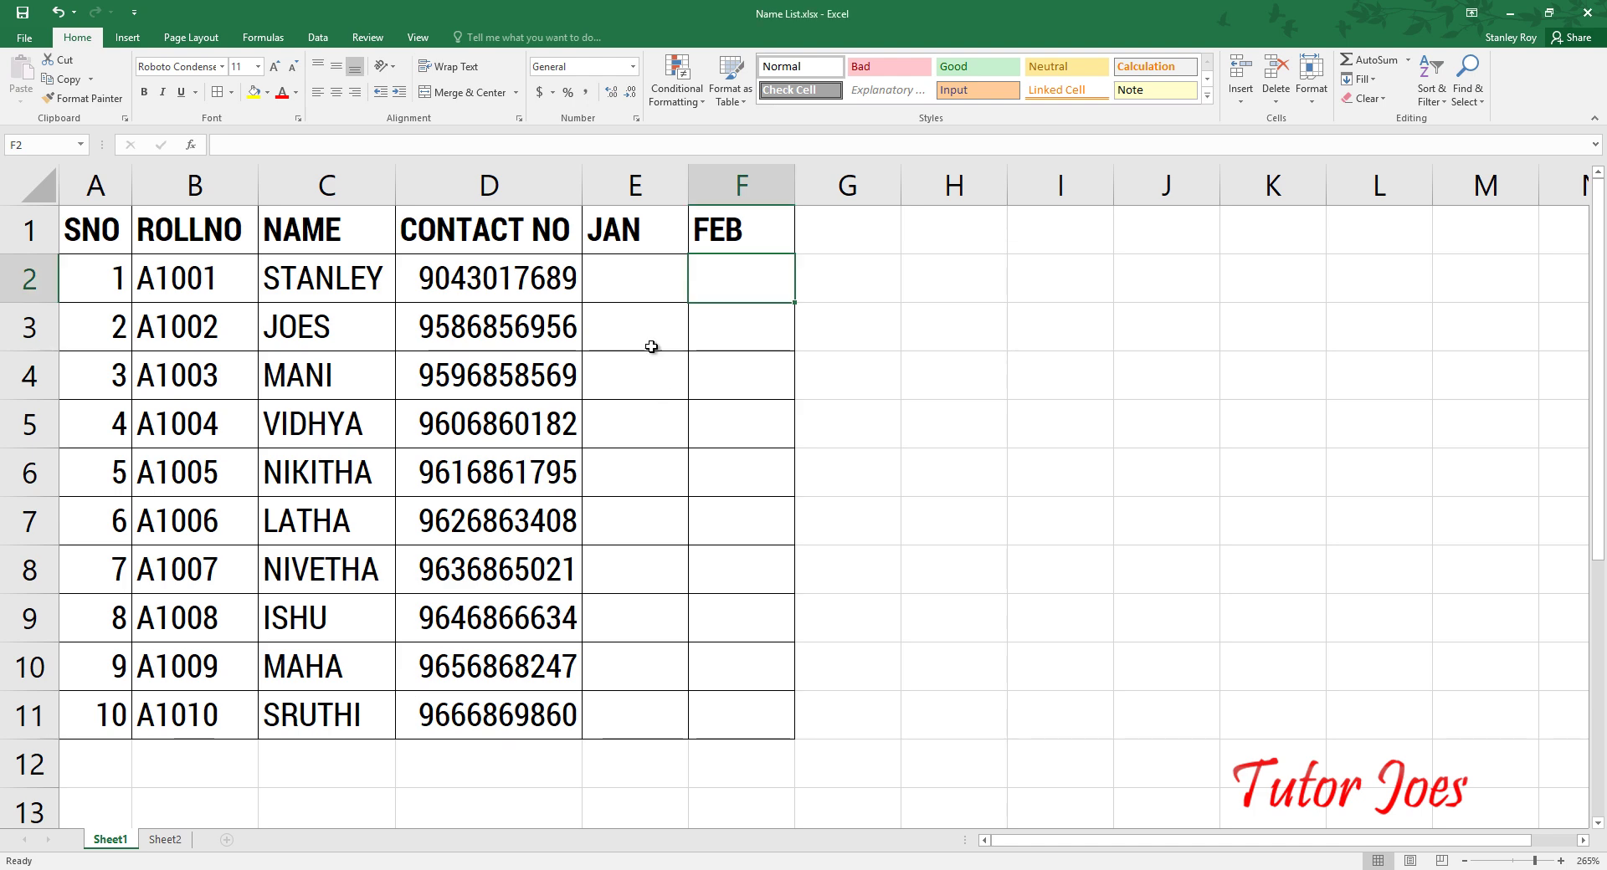
# Step: In E2, begin =vlookup( with roll numbers B2:B11 as the lookup value
pyautogui.click(632, 262)
pyautogui.write('=')
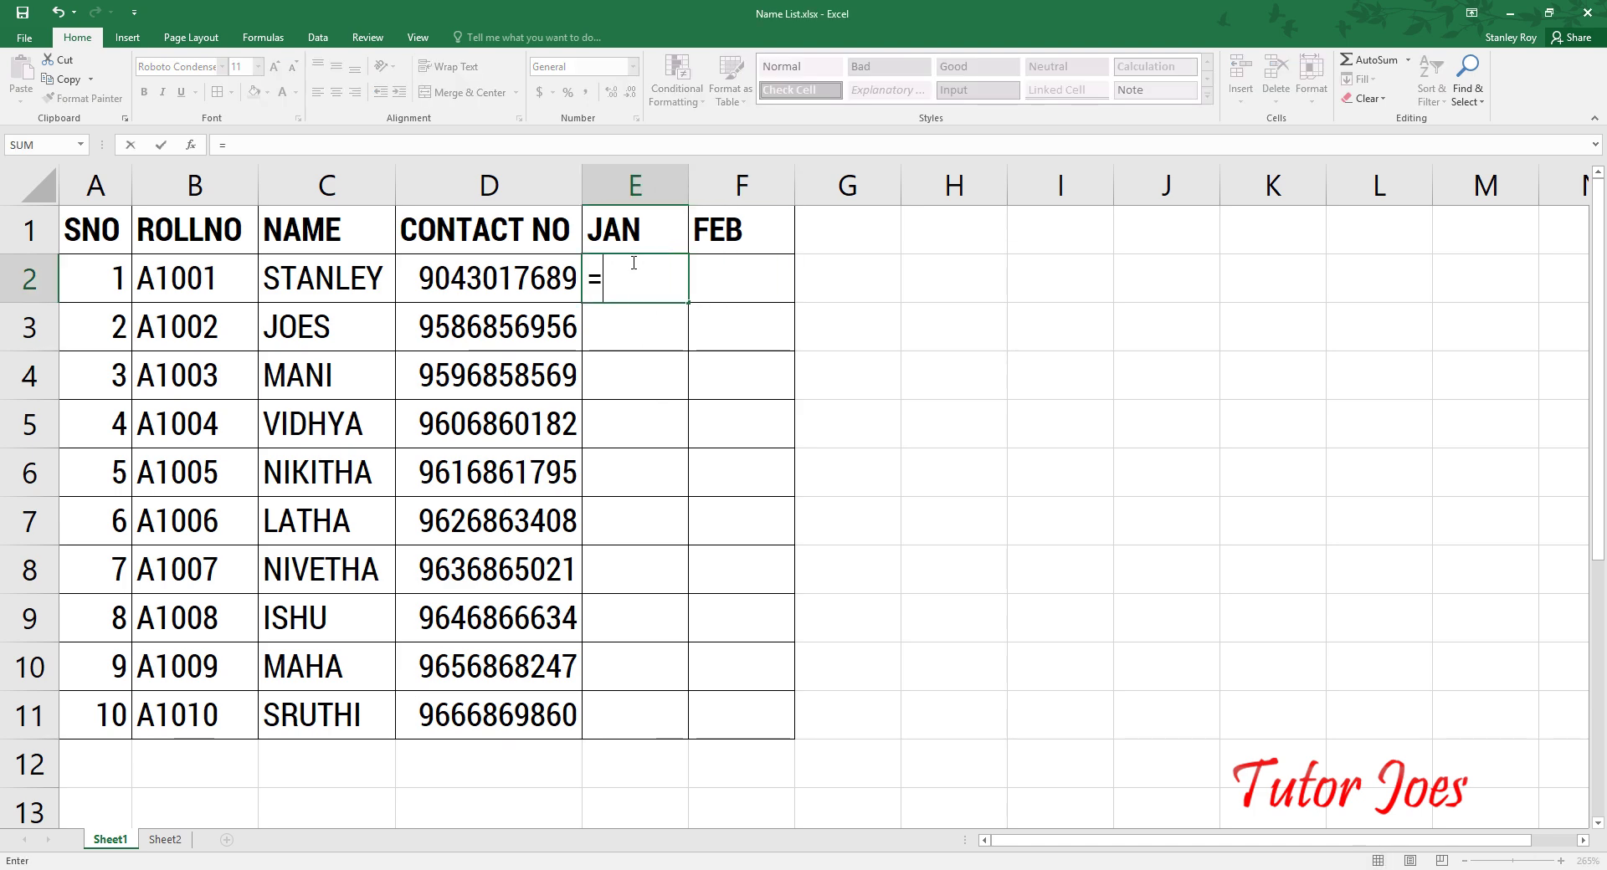
pyautogui.write('vlook')
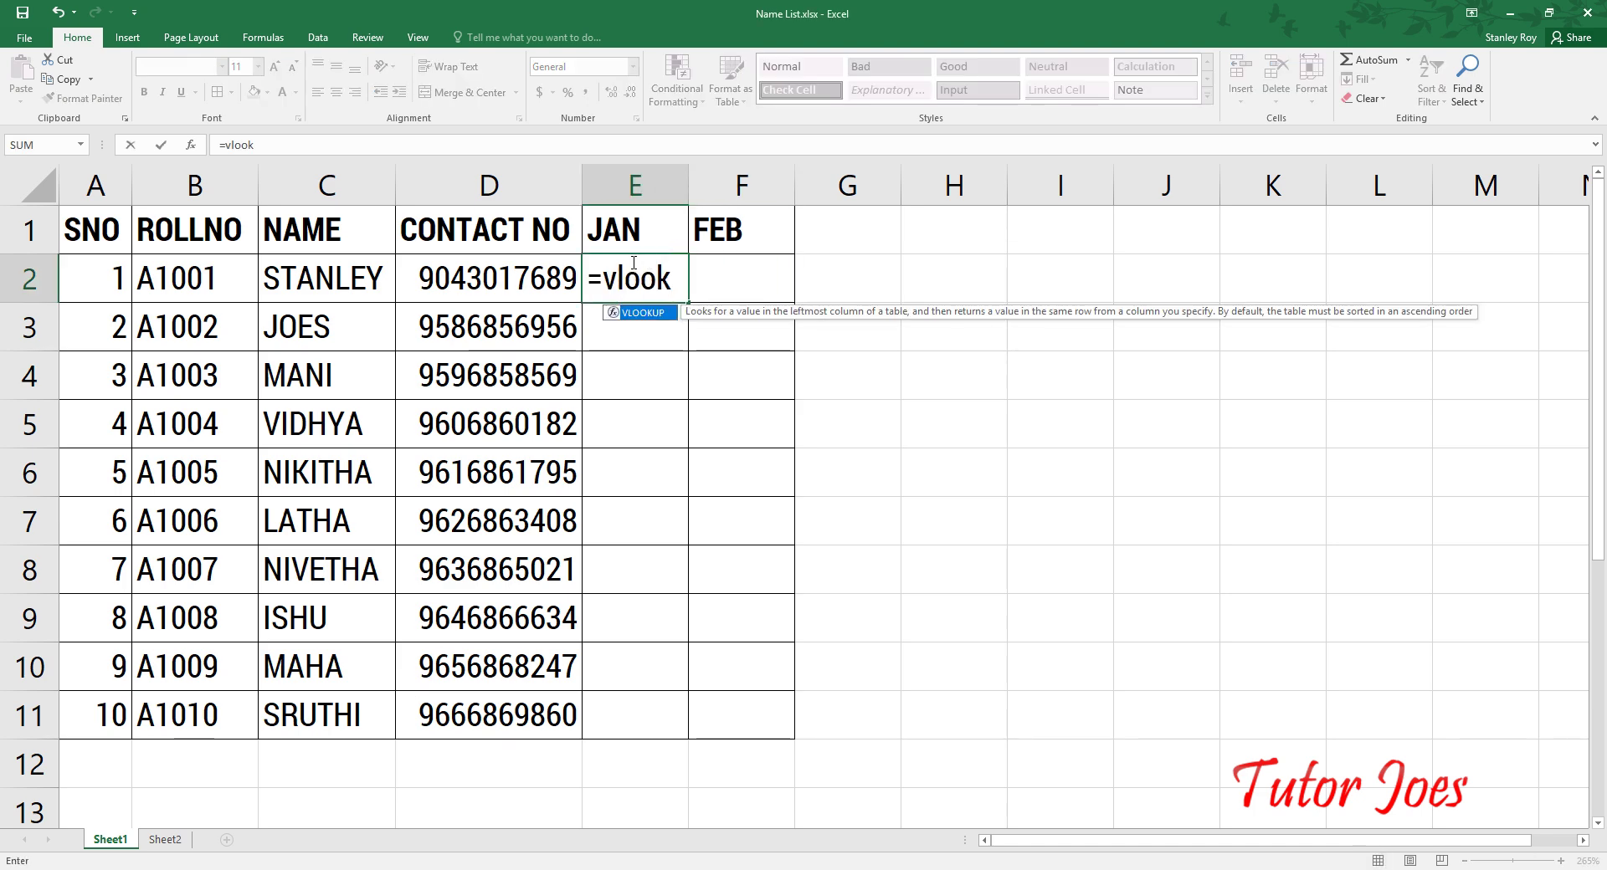
pyautogui.write('up(')
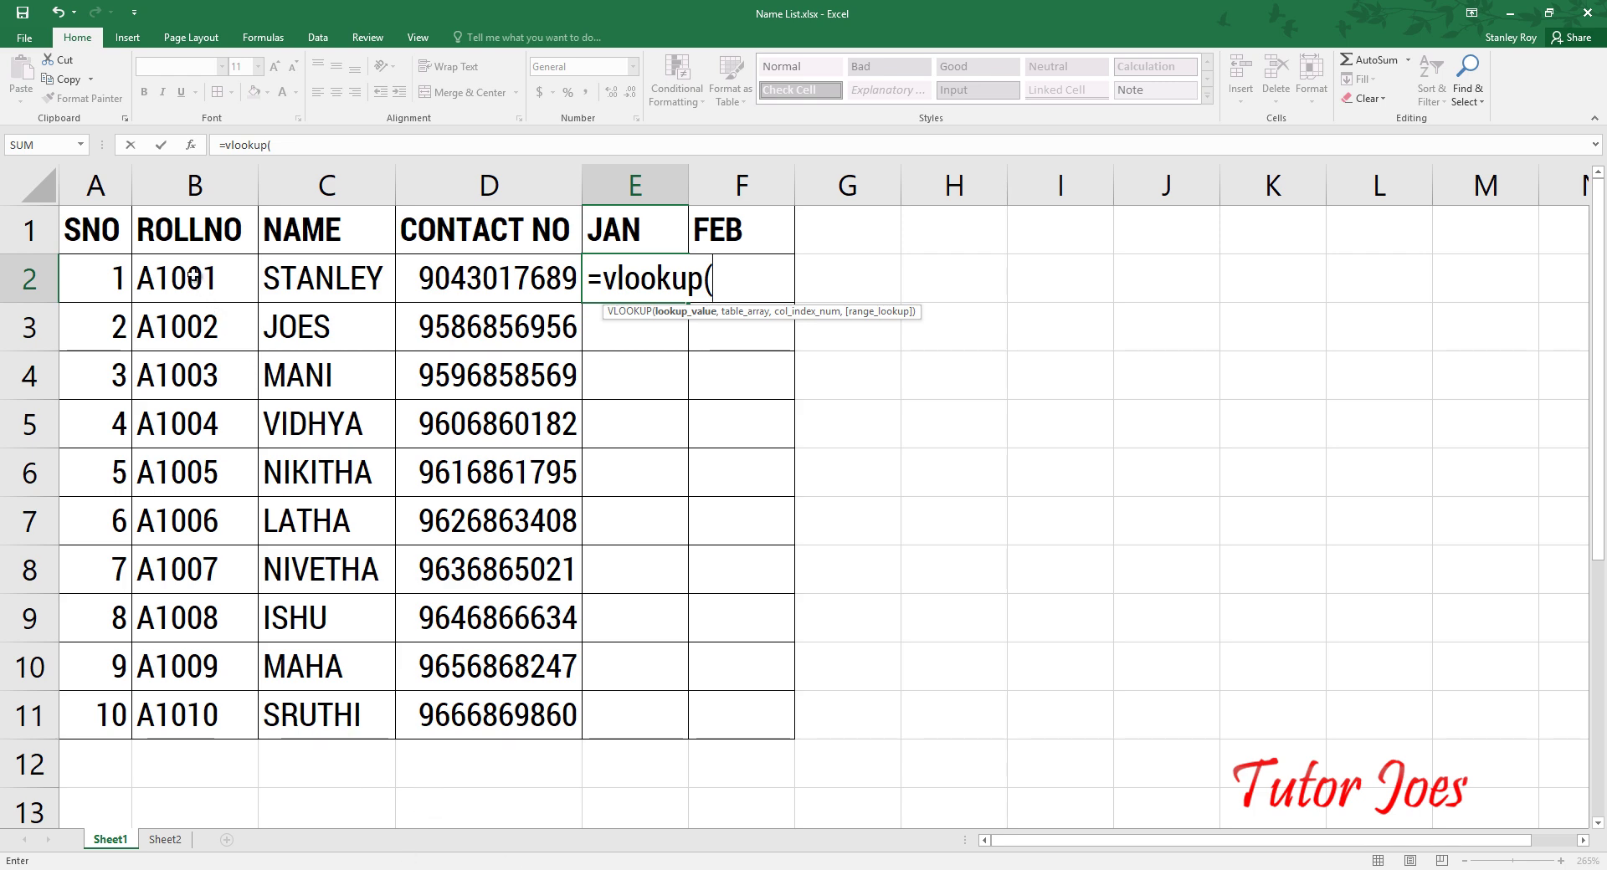
pyautogui.moveTo(191, 276); pyautogui.dragTo(166, 715)
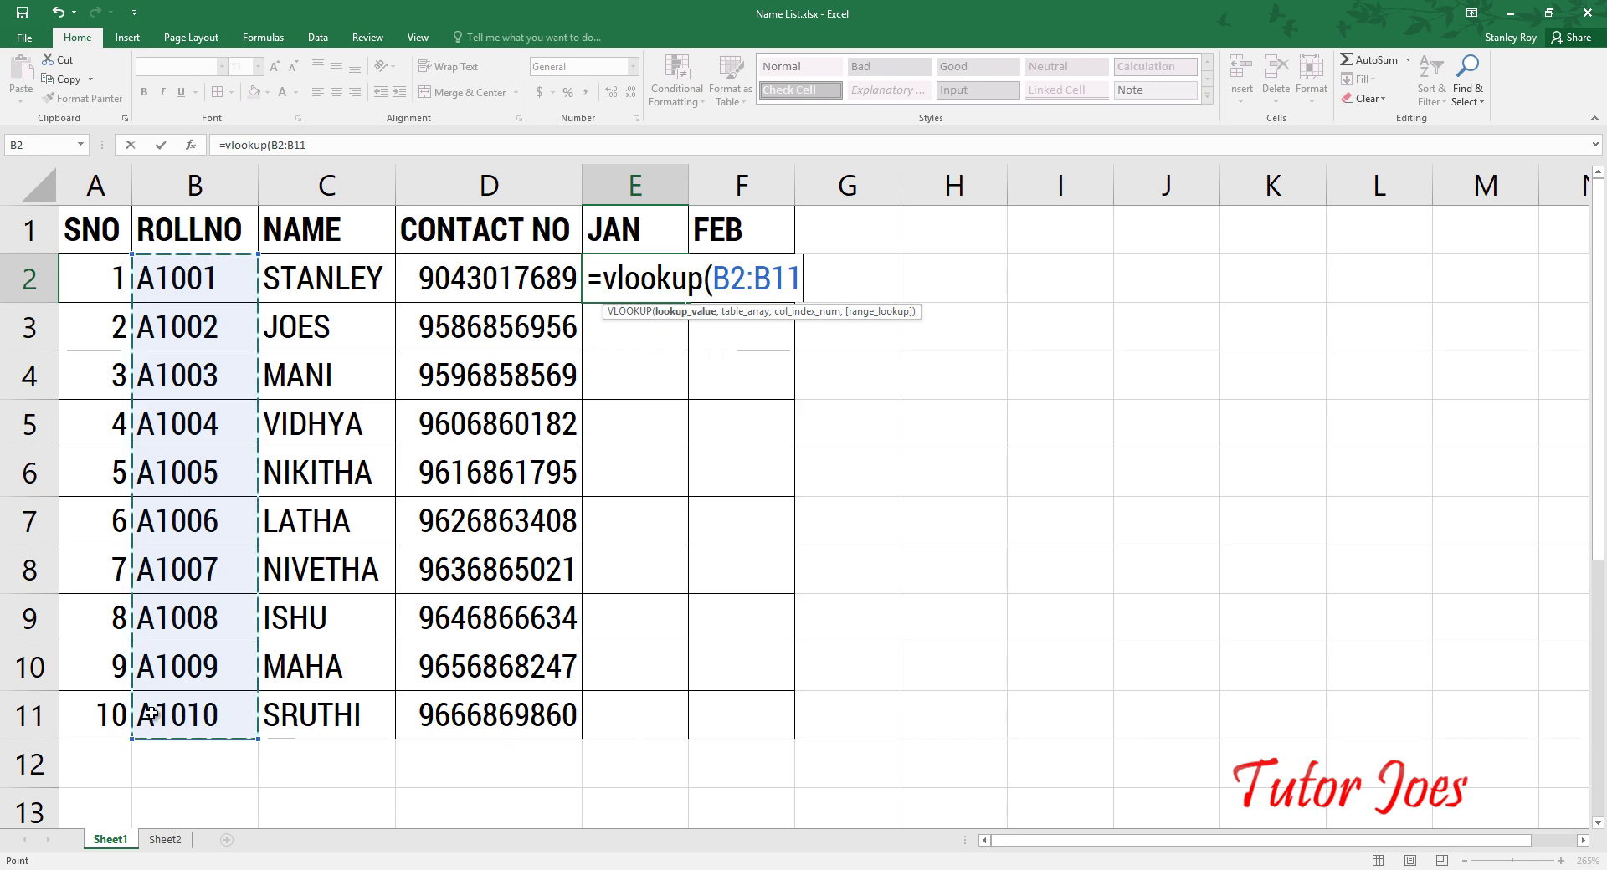
pyautogui.write(',')
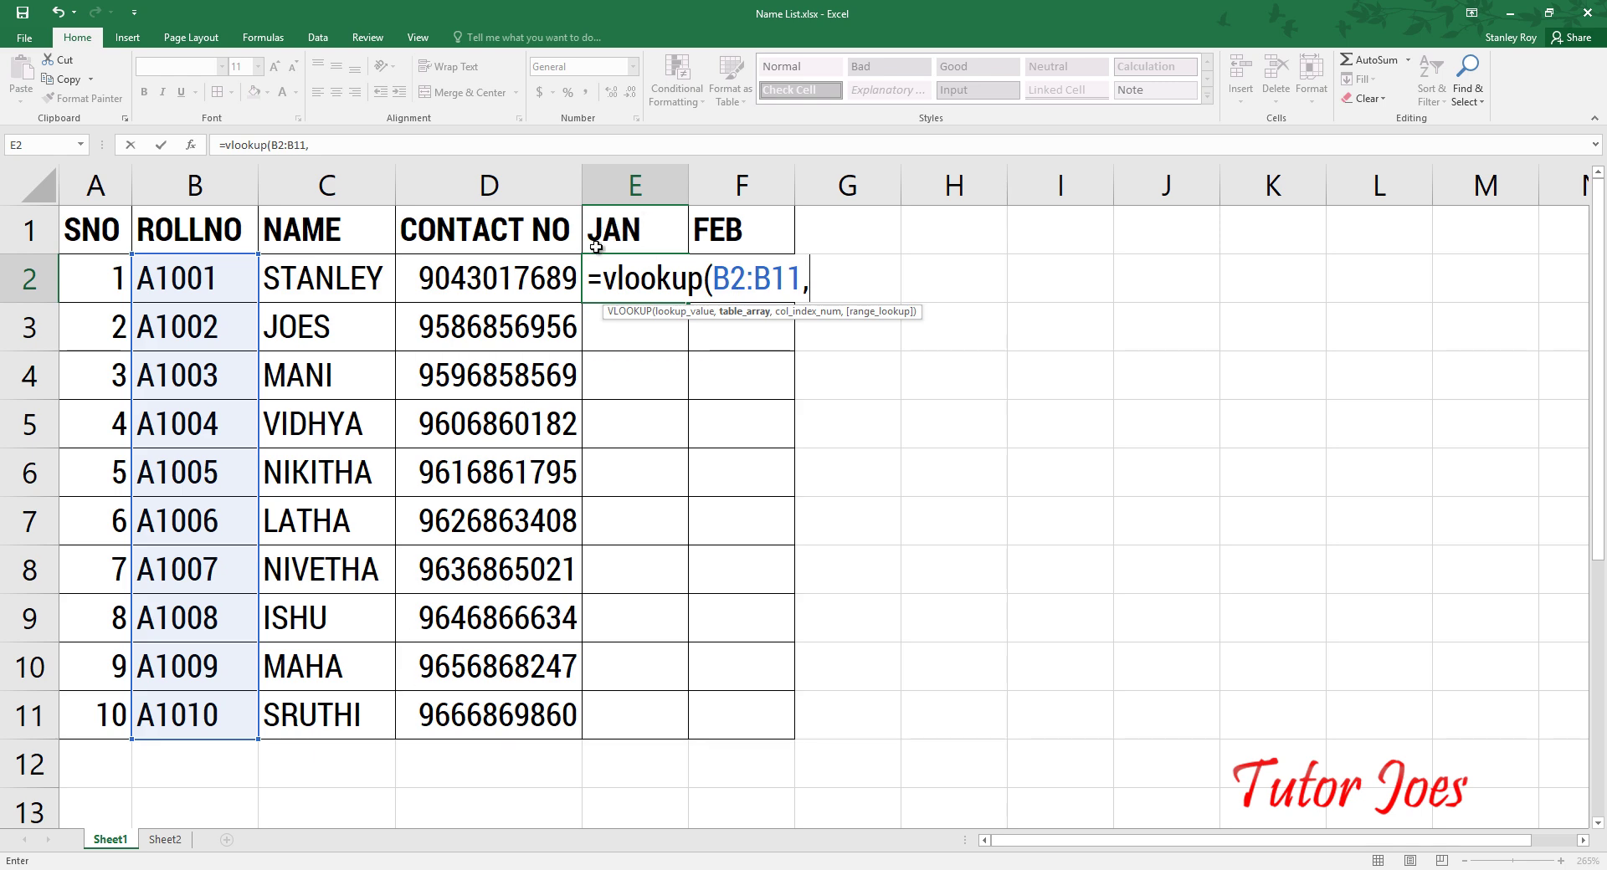
pyautogui.click(450, 866)
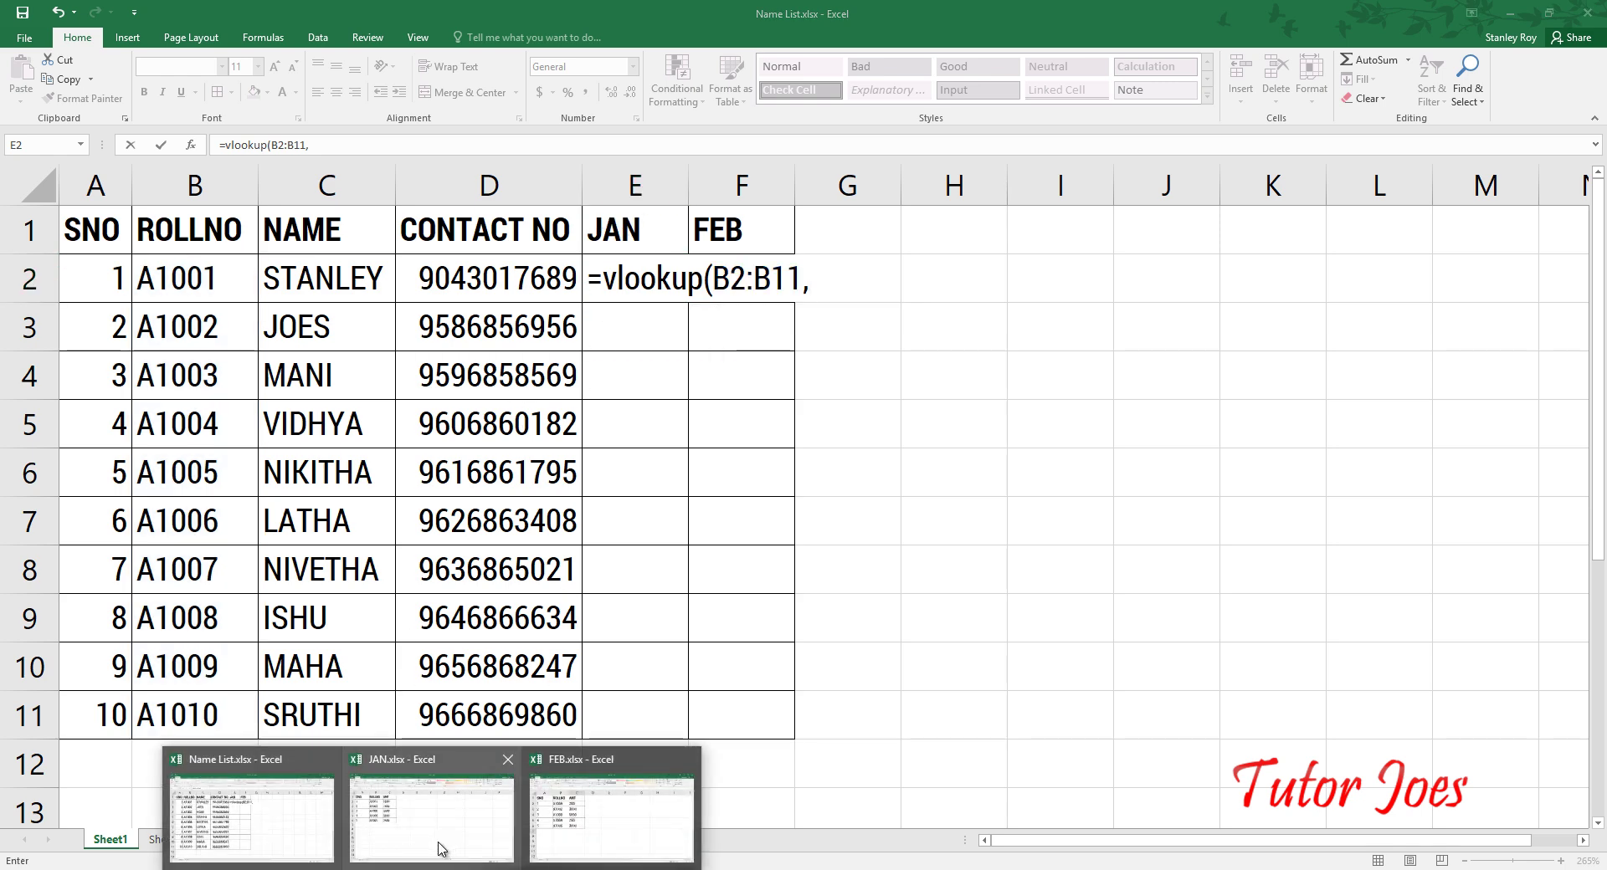
# Step: Finish E2's lookup against JAN.xlsx's B2:C6 with ,2,0 so it returns 1000
pyautogui.click(441, 849)
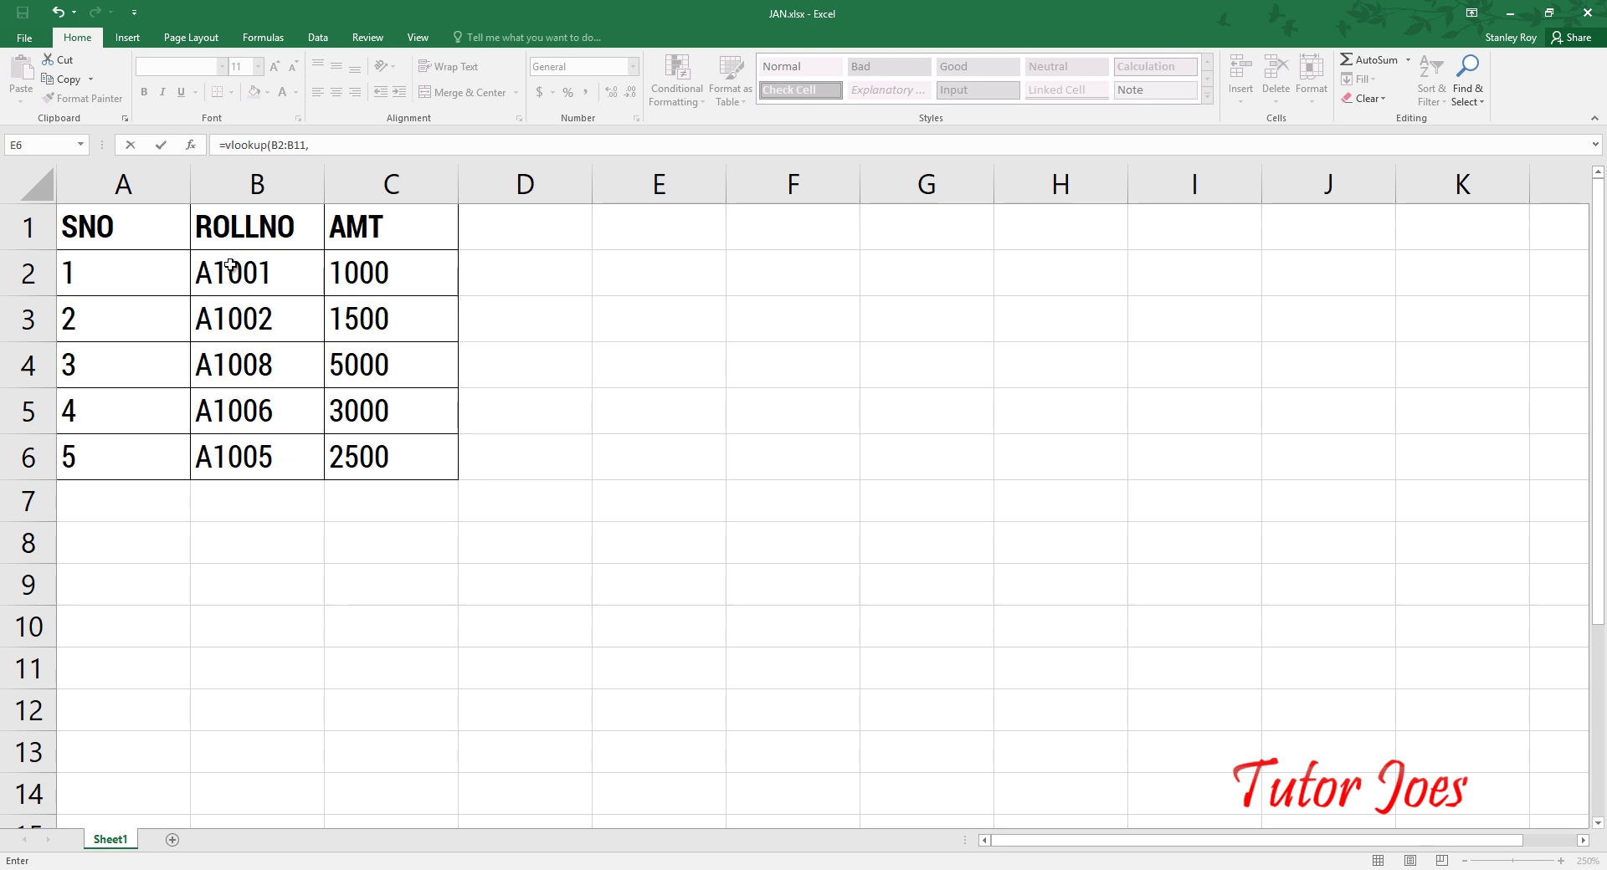
pyautogui.moveTo(230, 264); pyautogui.dragTo(389, 466)
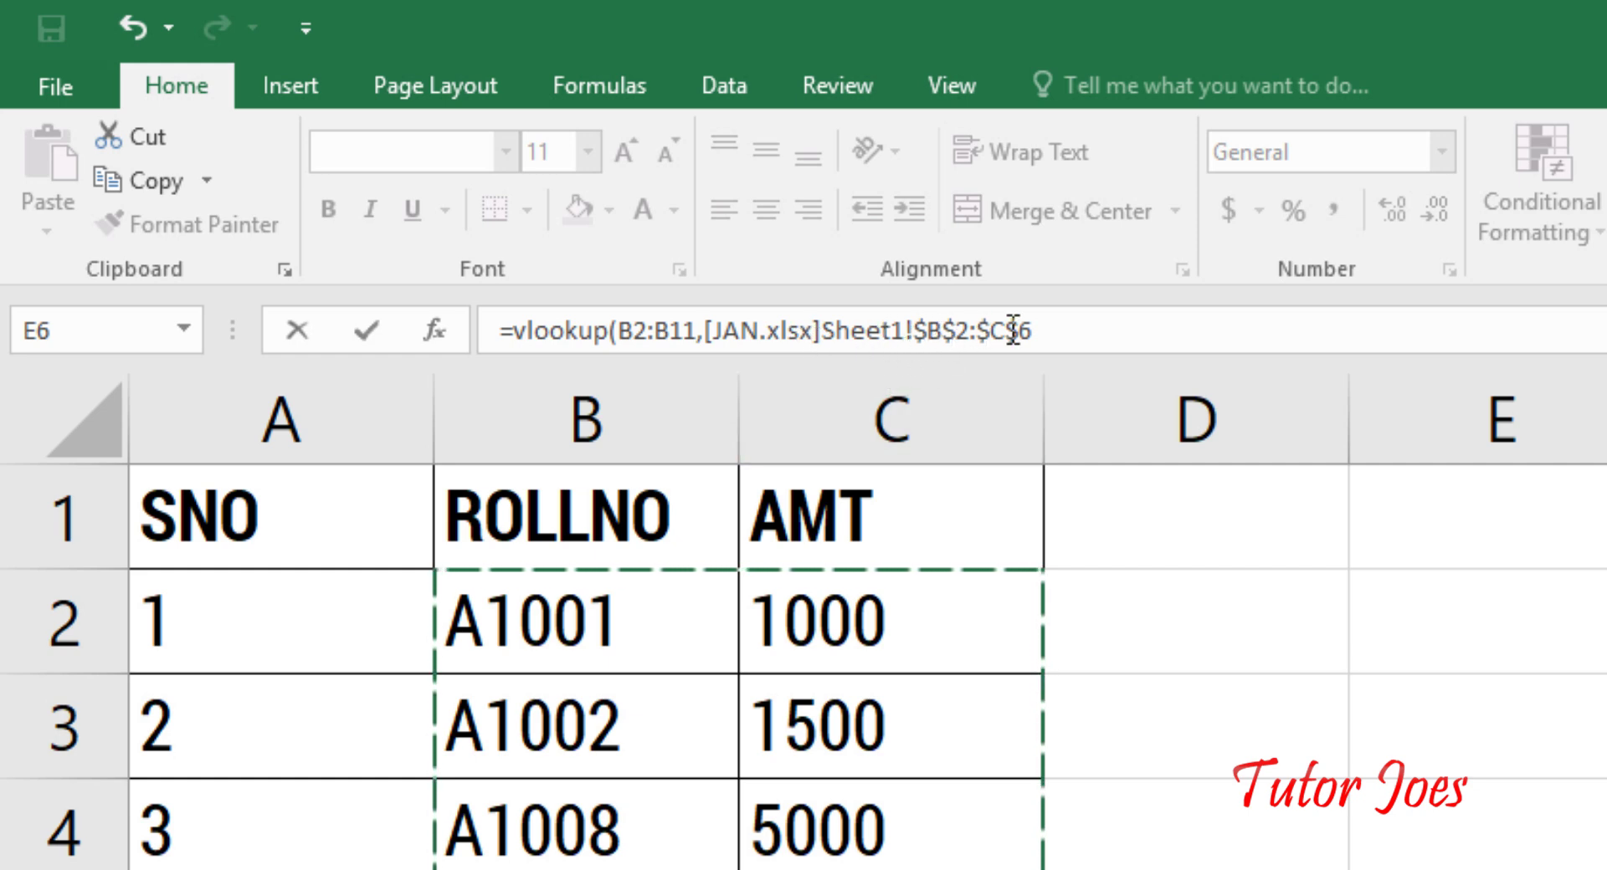
pyautogui.click(1131, 329)
pyautogui.write(',')
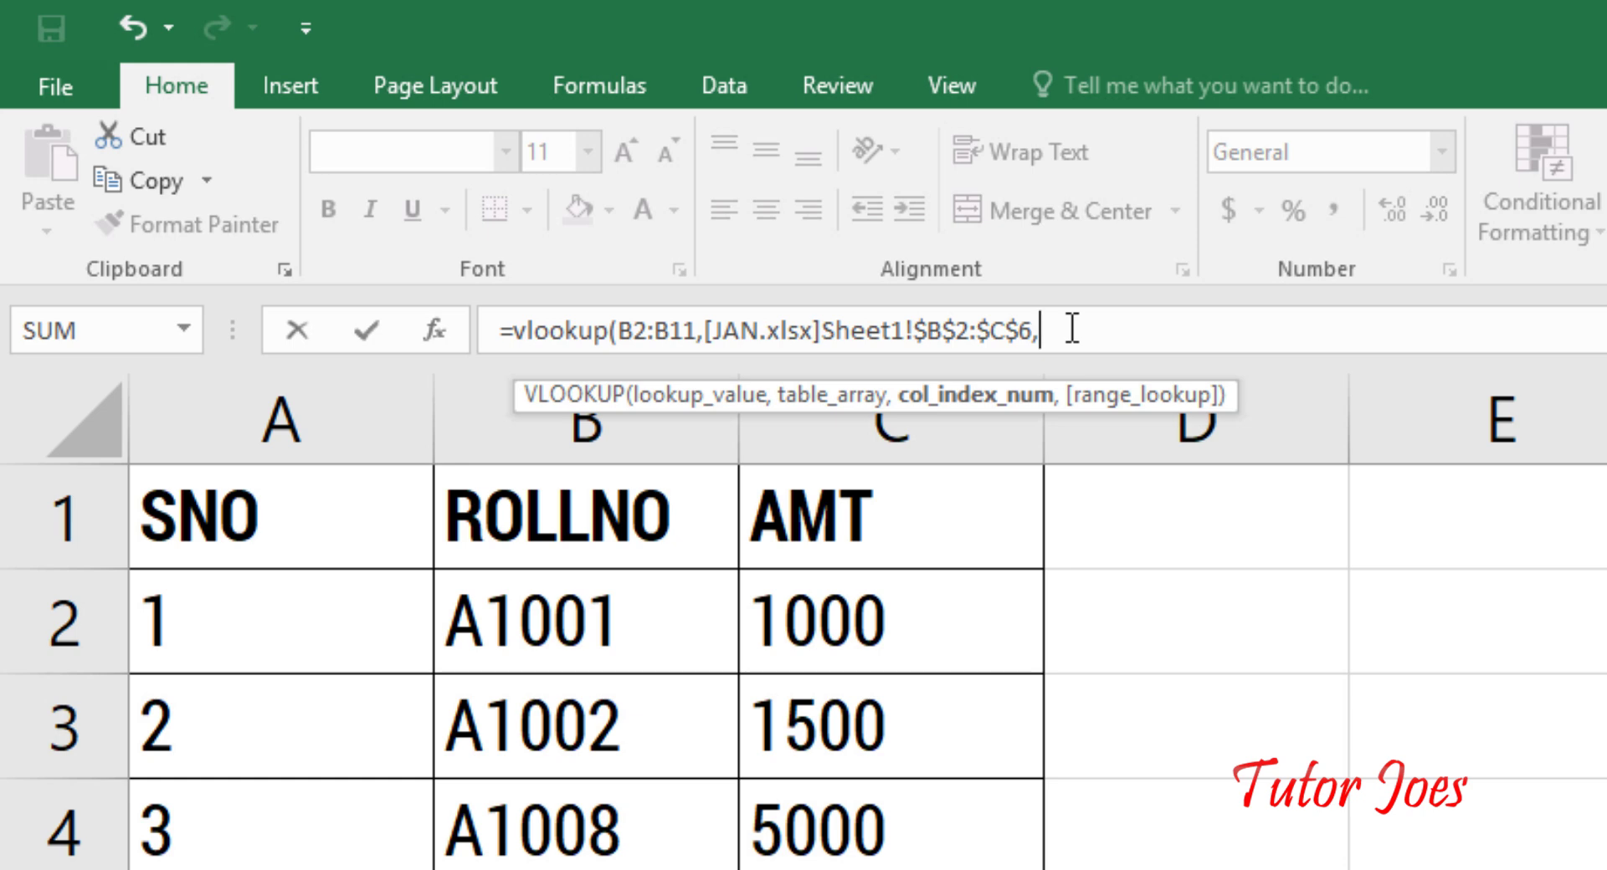
pyautogui.write('2,')
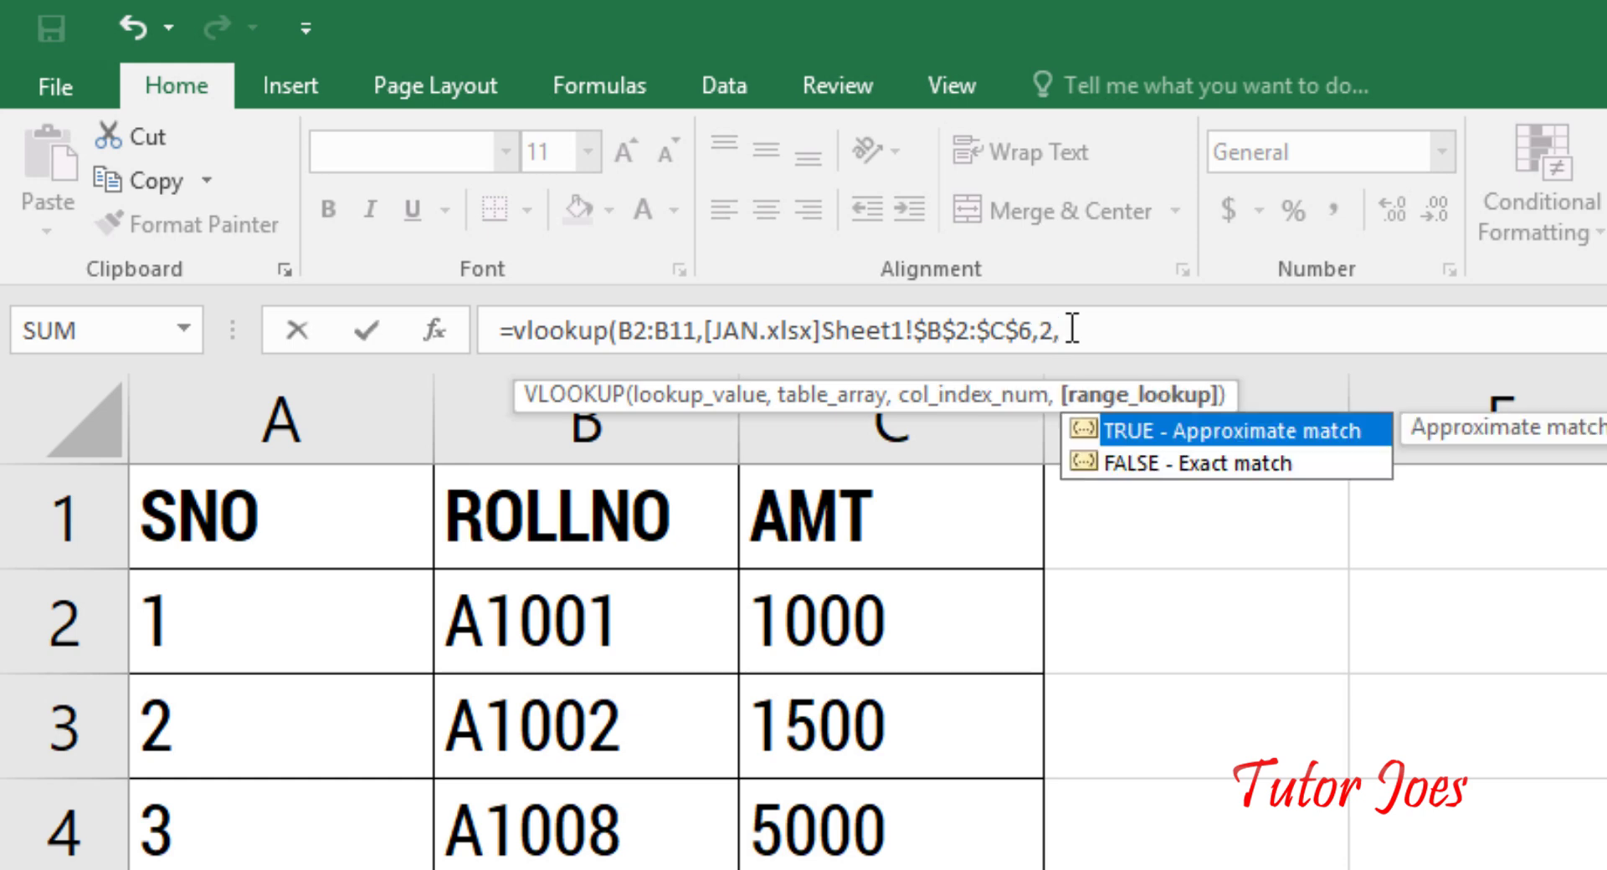
pyautogui.write('0')
pyautogui.write(')')
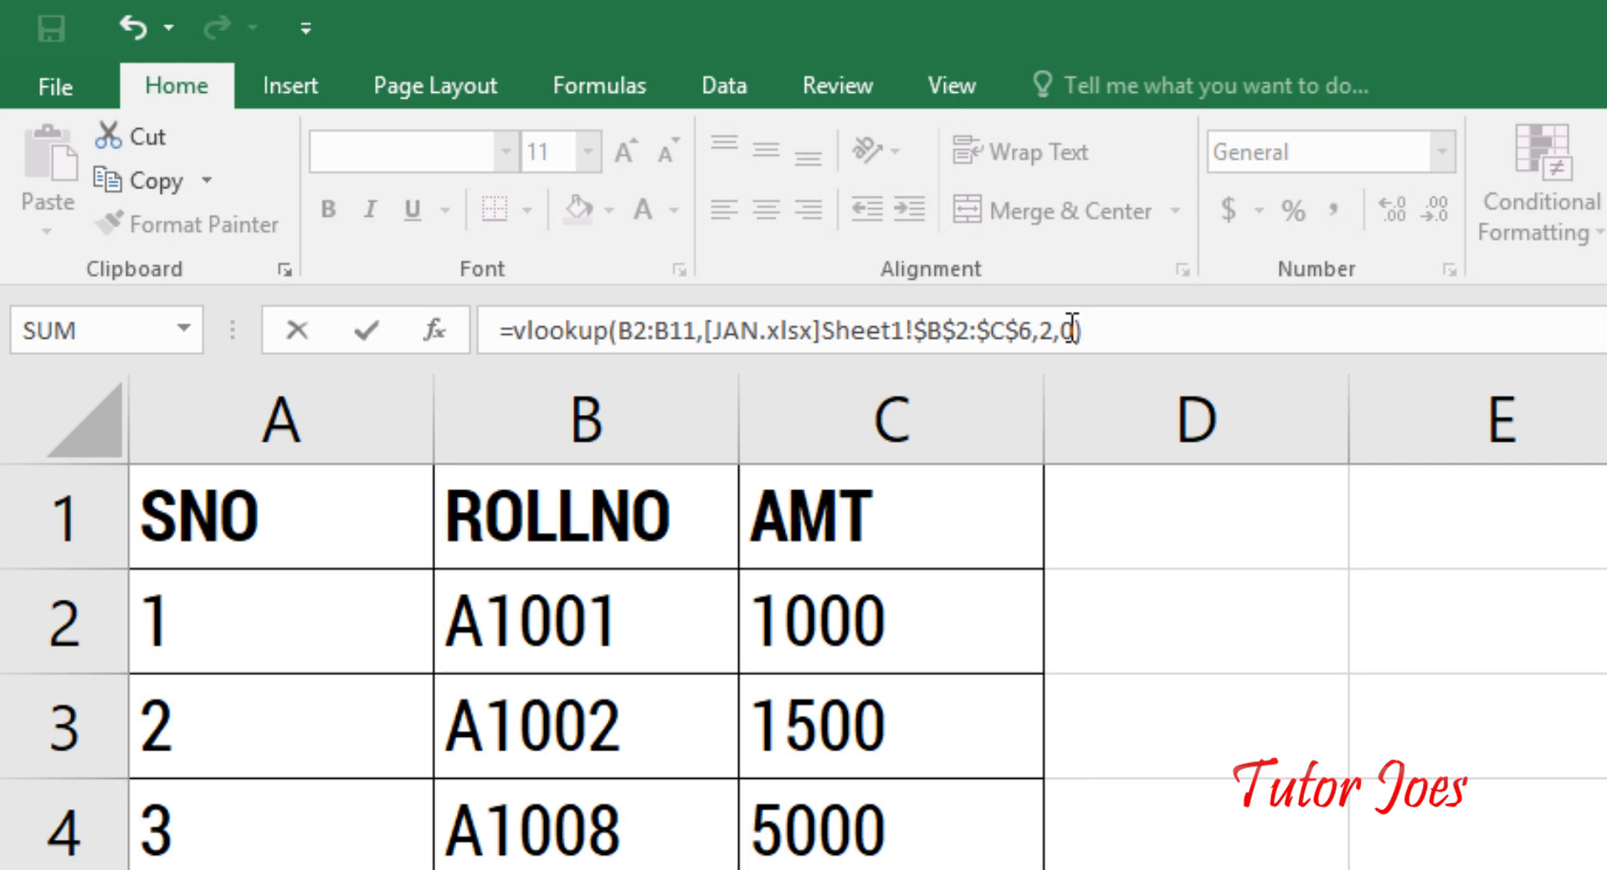
pyautogui.press('Return')
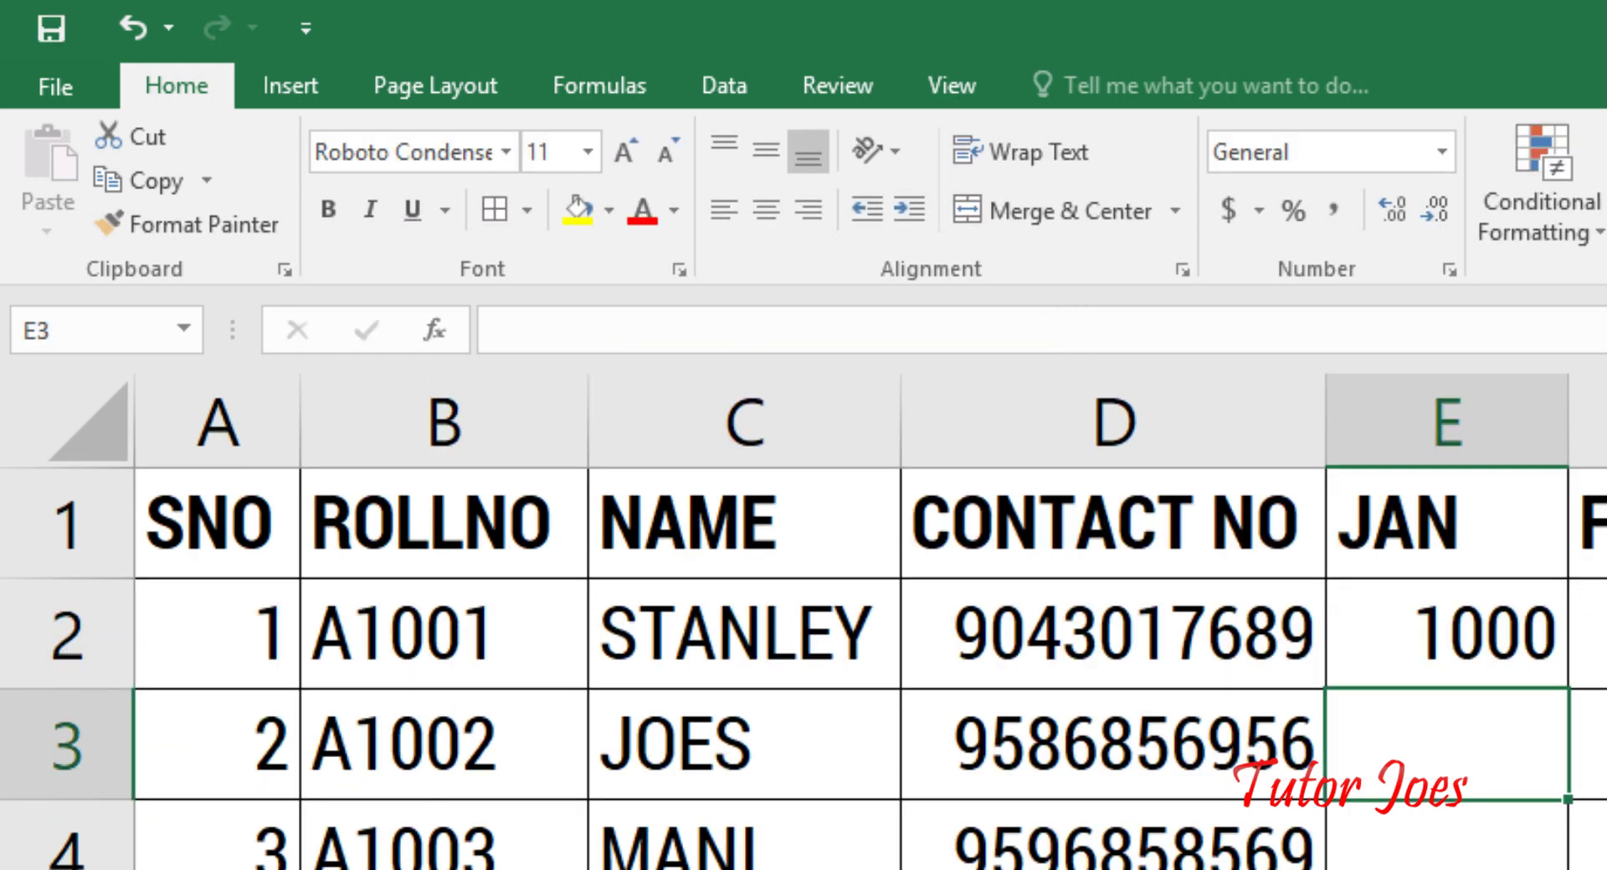
# Step: Fill the JAN lookup down to E11 and inspect the results for A1002, A1005 and A1006
pyautogui.click(1420, 630)
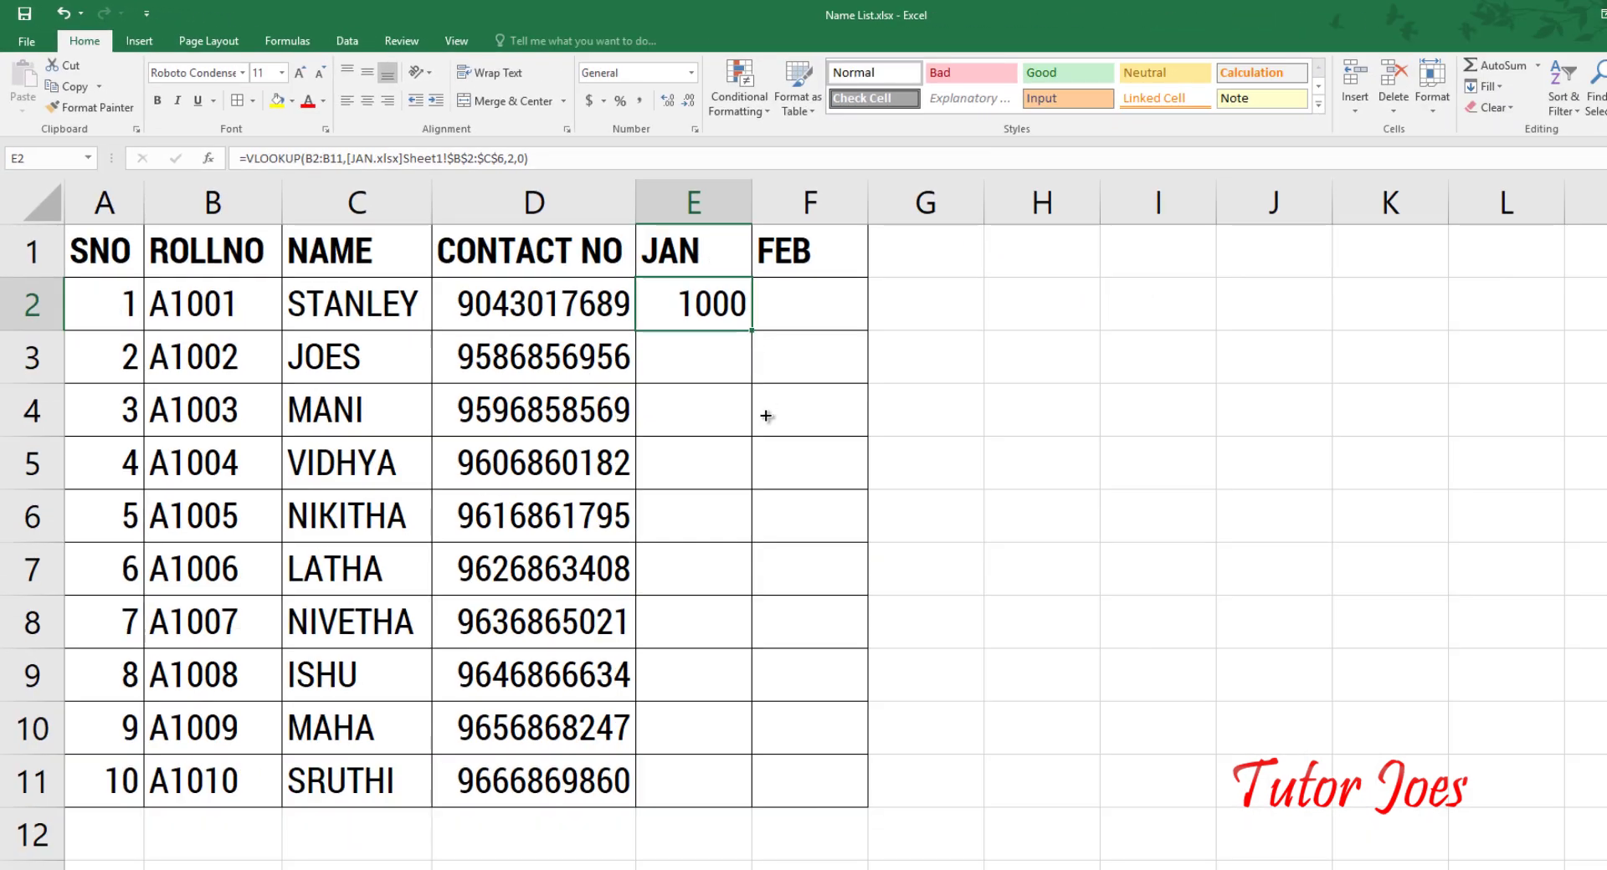
pyautogui.moveTo(751, 331); pyautogui.dragTo(736, 807)
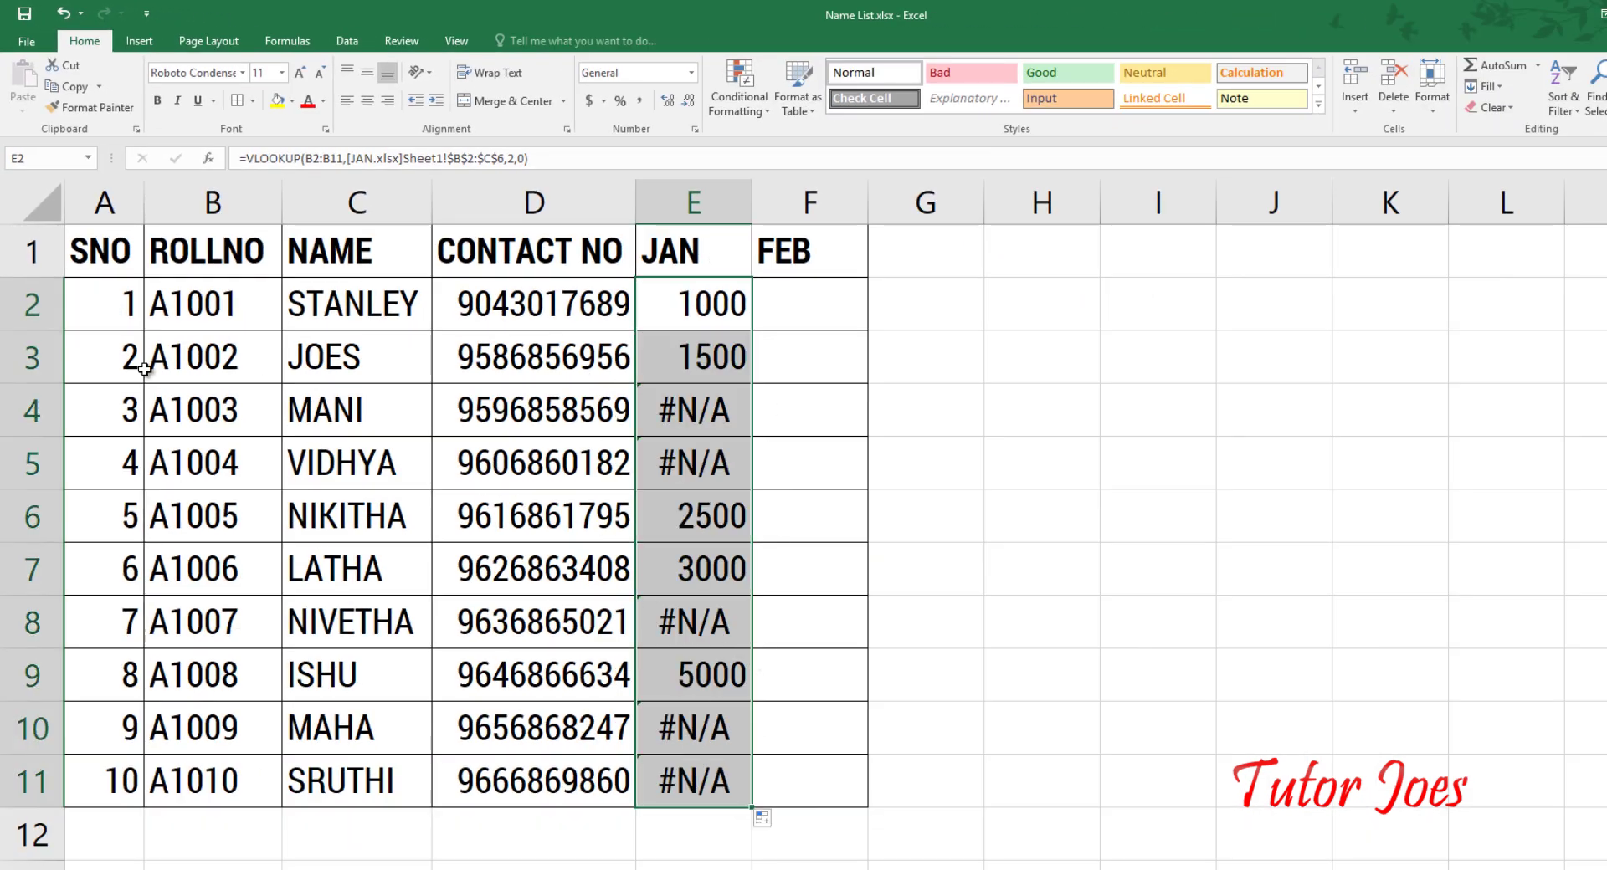
pyautogui.click(203, 359)
pyautogui.click(202, 536)
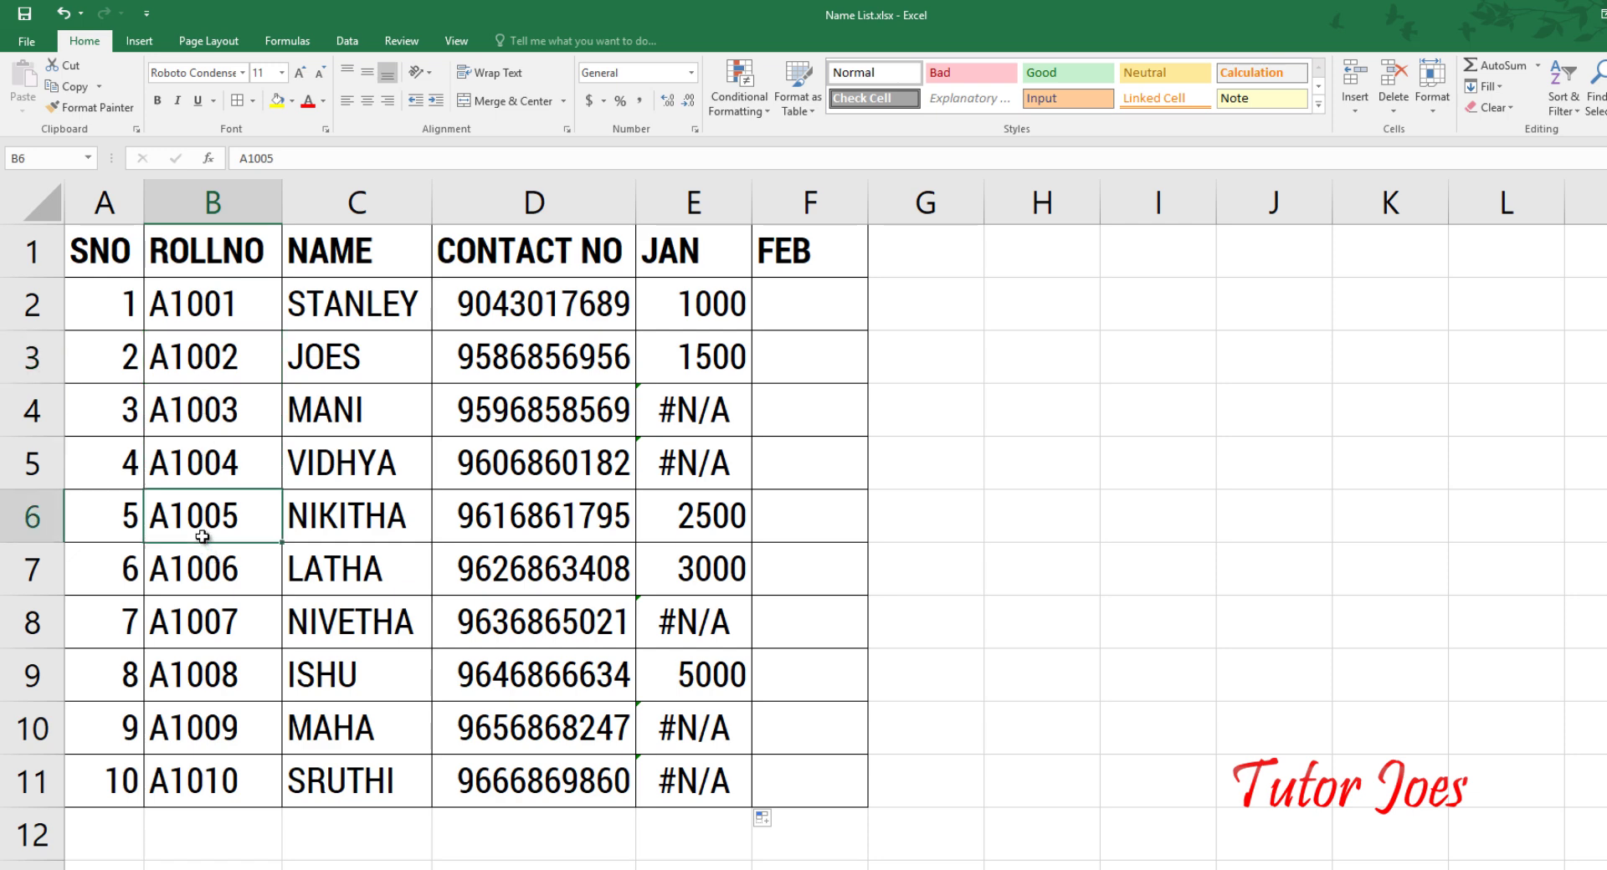
pyautogui.click(209, 570)
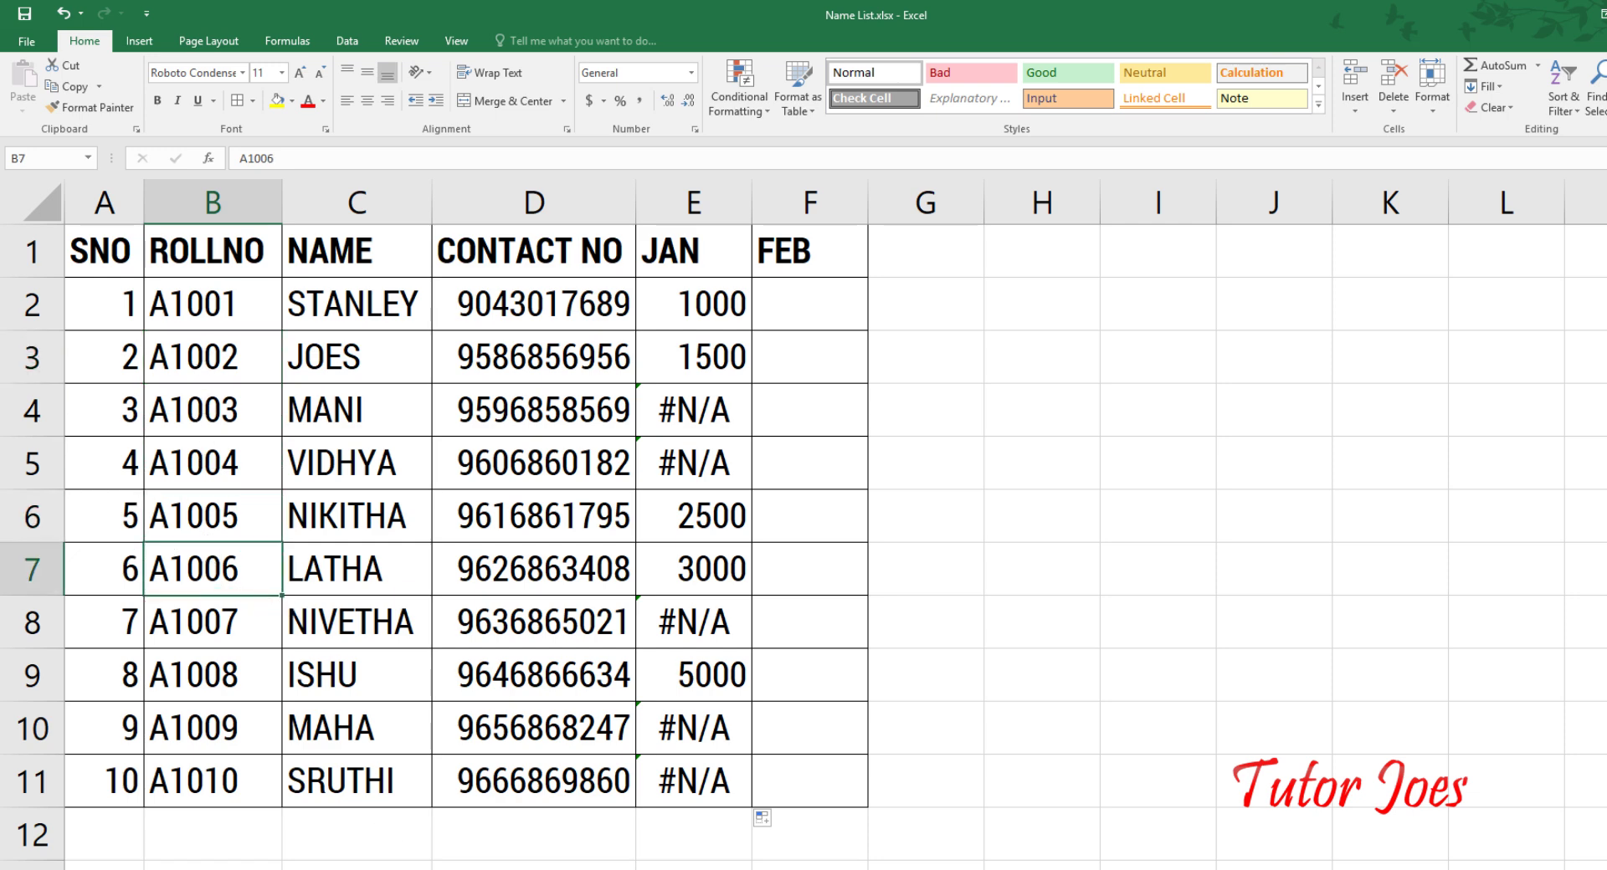
# Step: Compare those roll numbers against the JAN.xlsx list, then return to Name List.xlsx
pyautogui.click(466, 850)
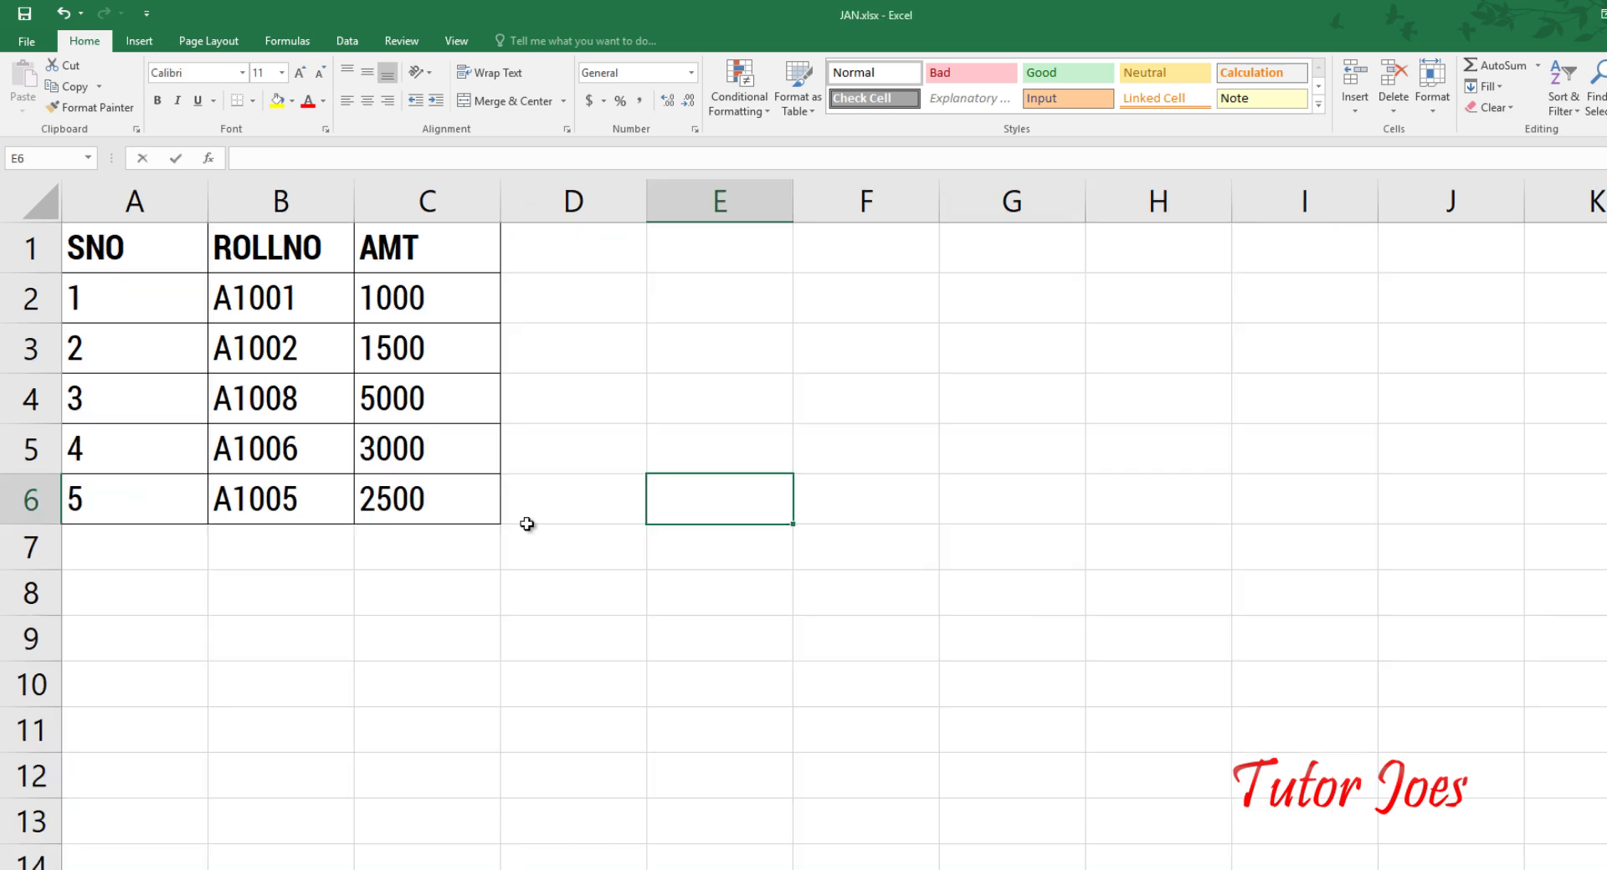
pyautogui.click(289, 444)
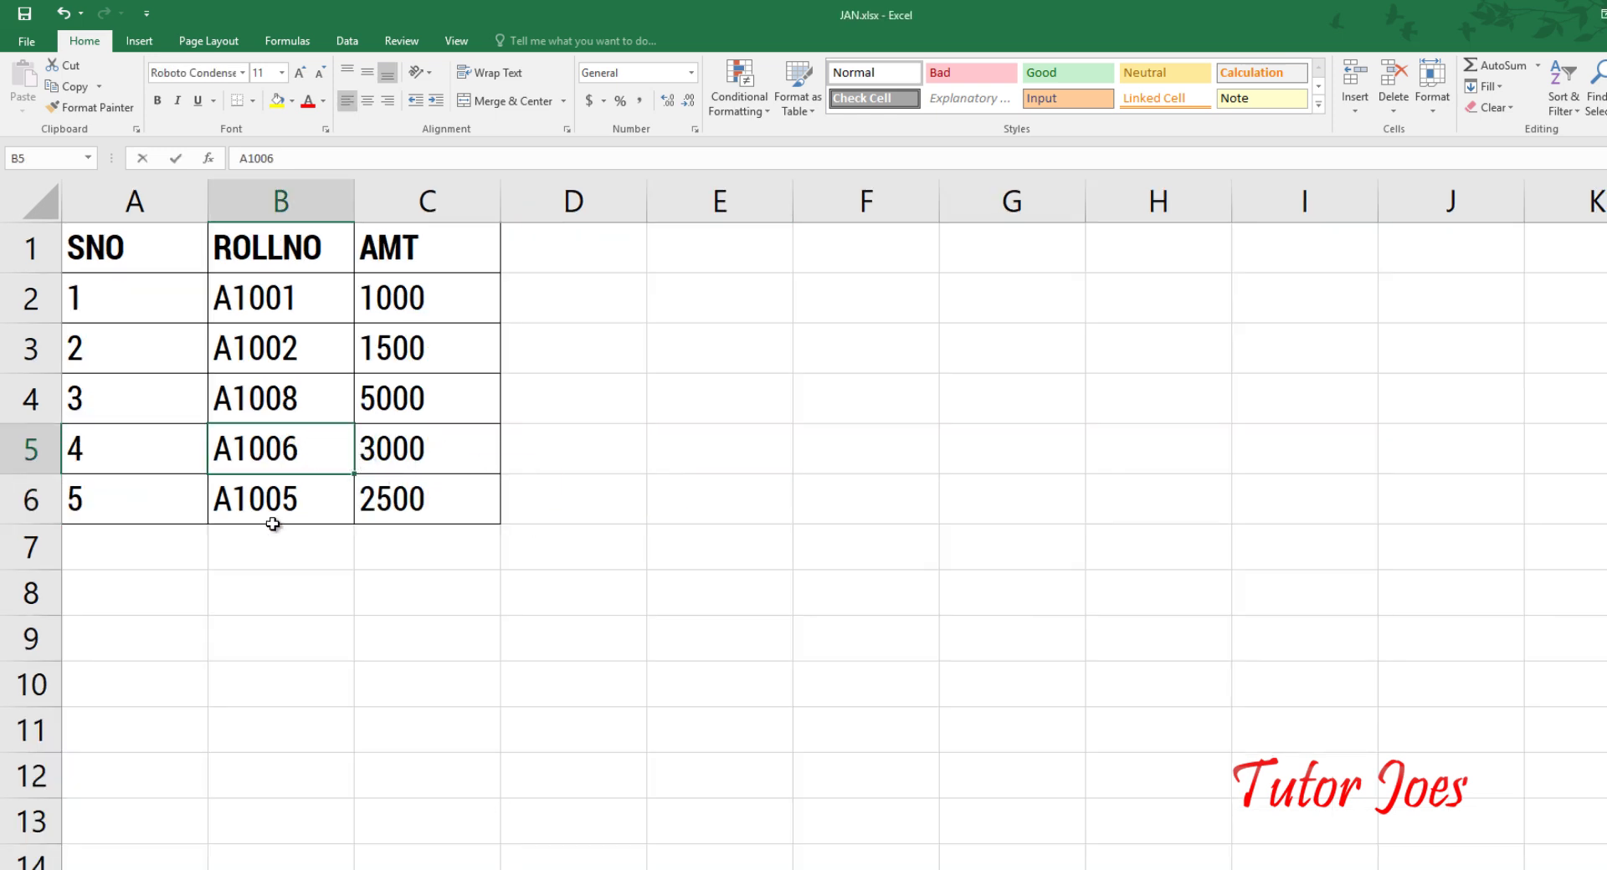
pyautogui.click(276, 849)
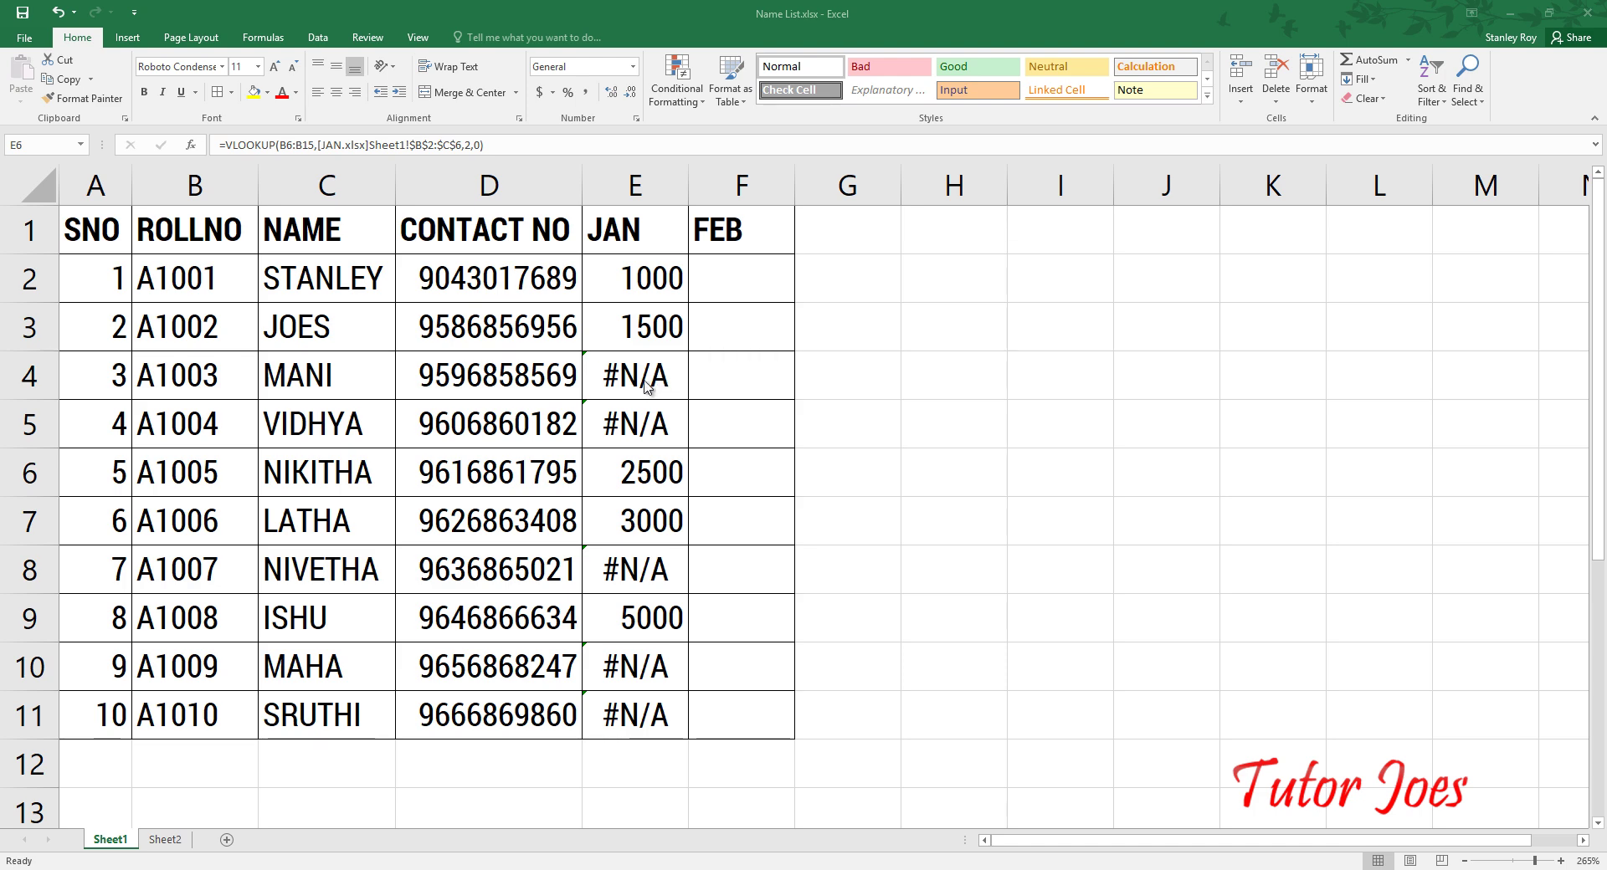
# Step: Wrap E2's VLOOKUP in IFERROR with a fallback of 0
pyautogui.click(603, 266)
pyautogui.doubleClick(603, 272)
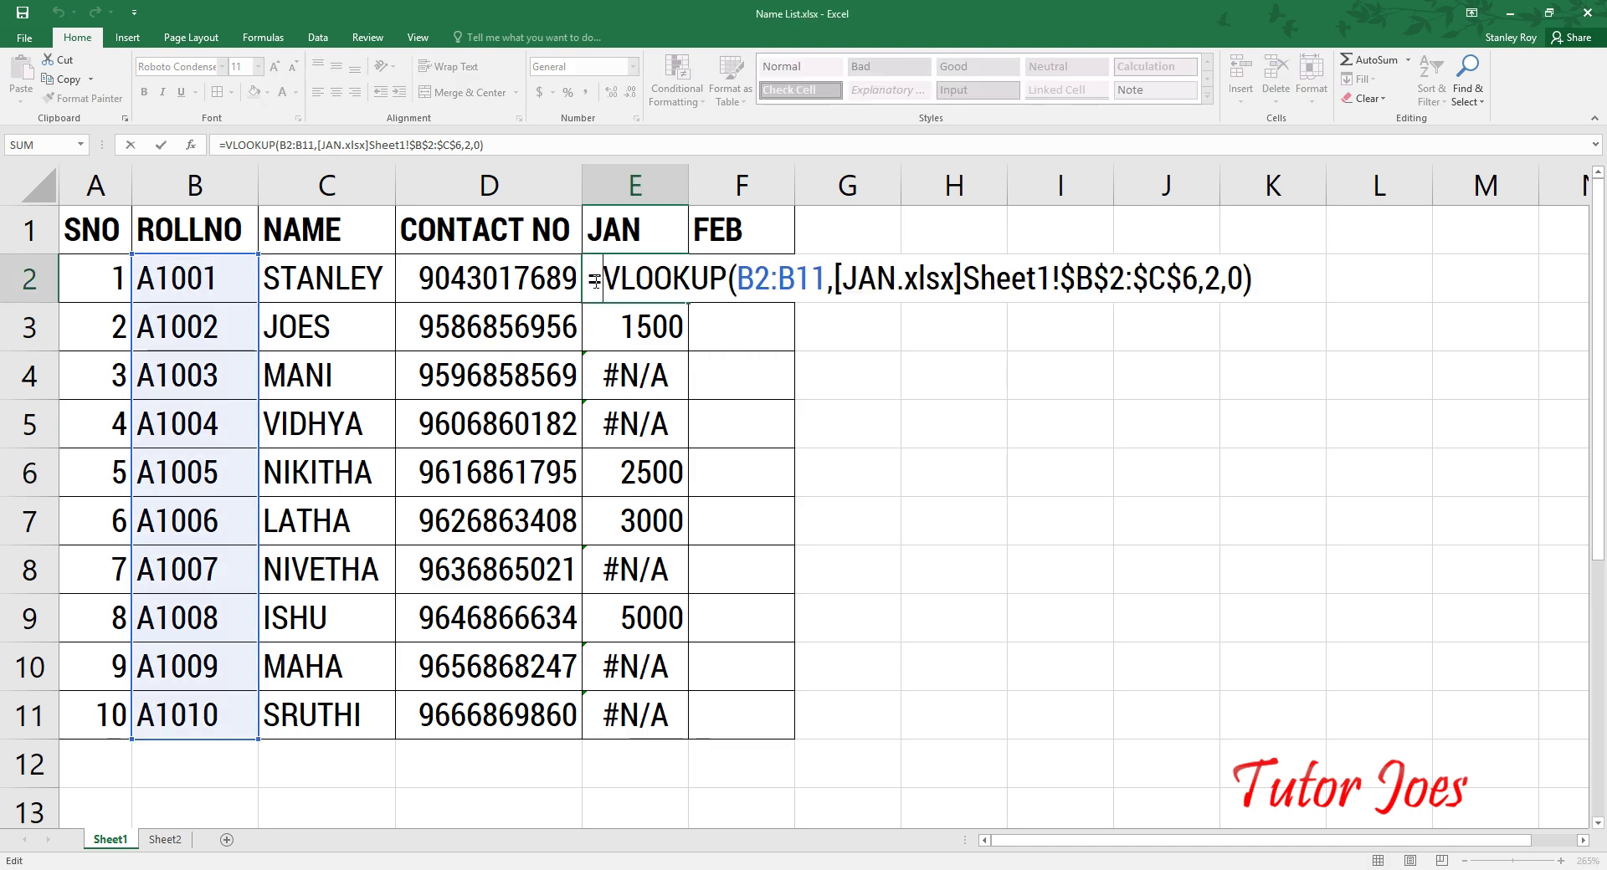
pyautogui.write('i')
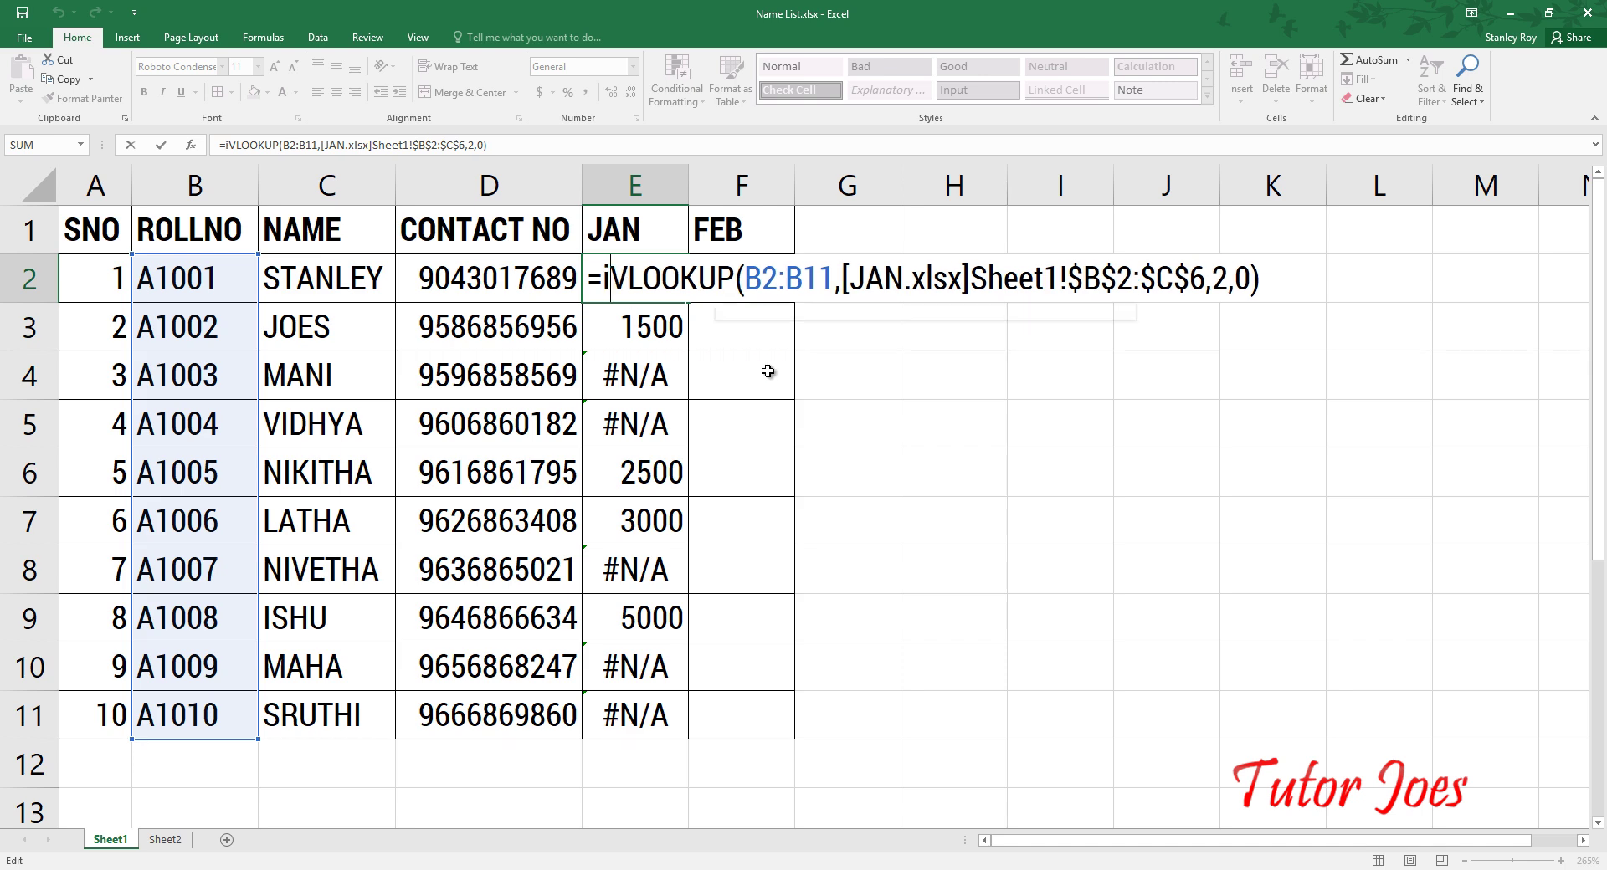
pyautogui.write('ferr')
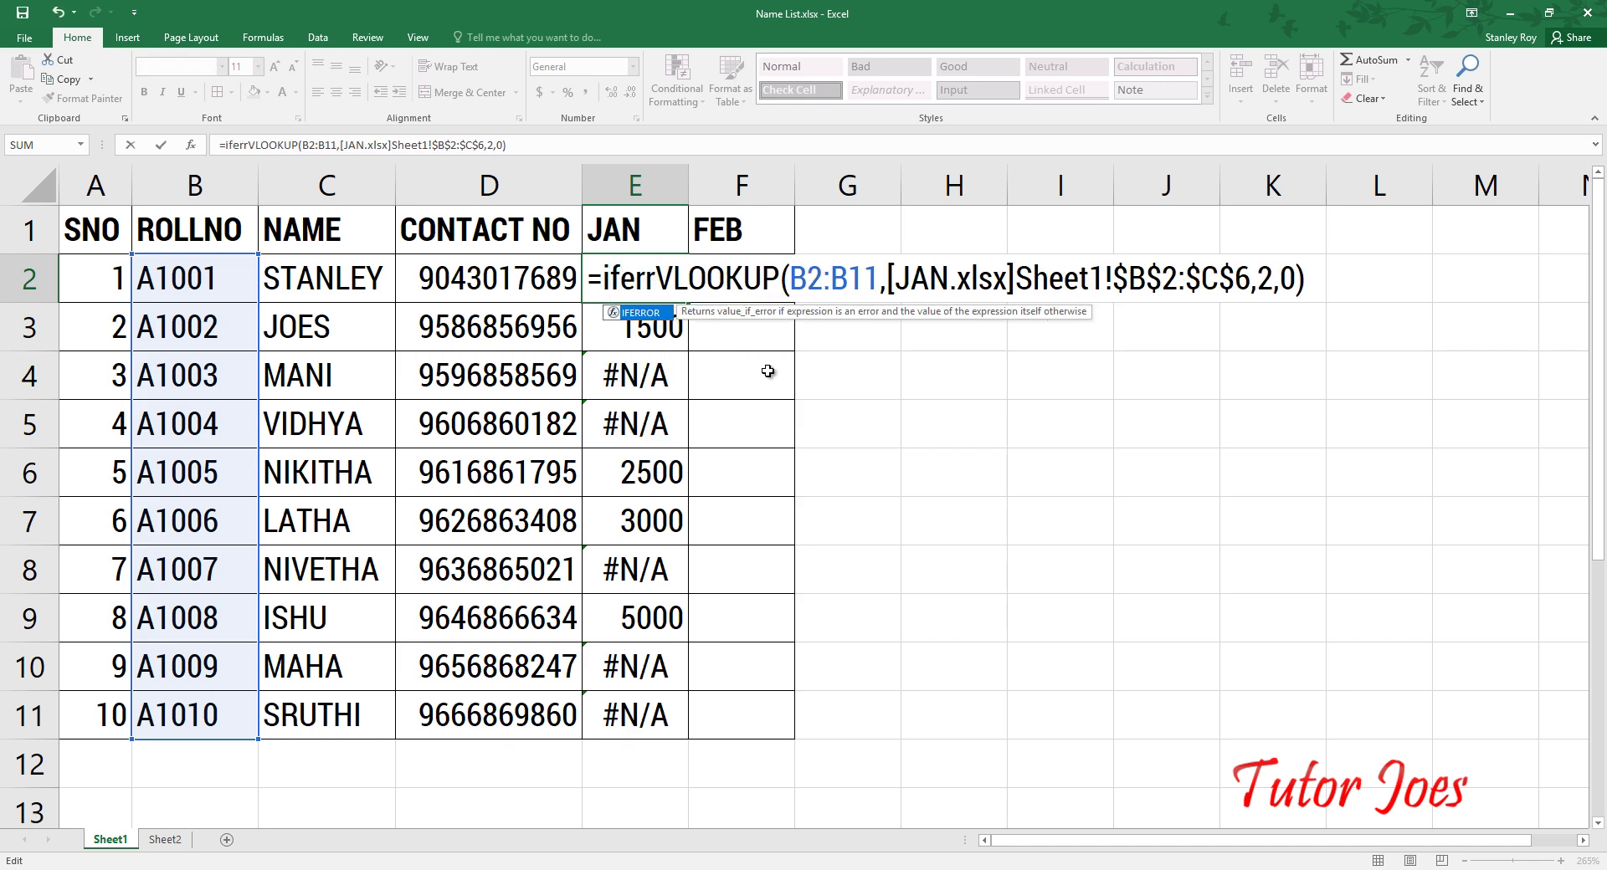
pyautogui.write('or(')
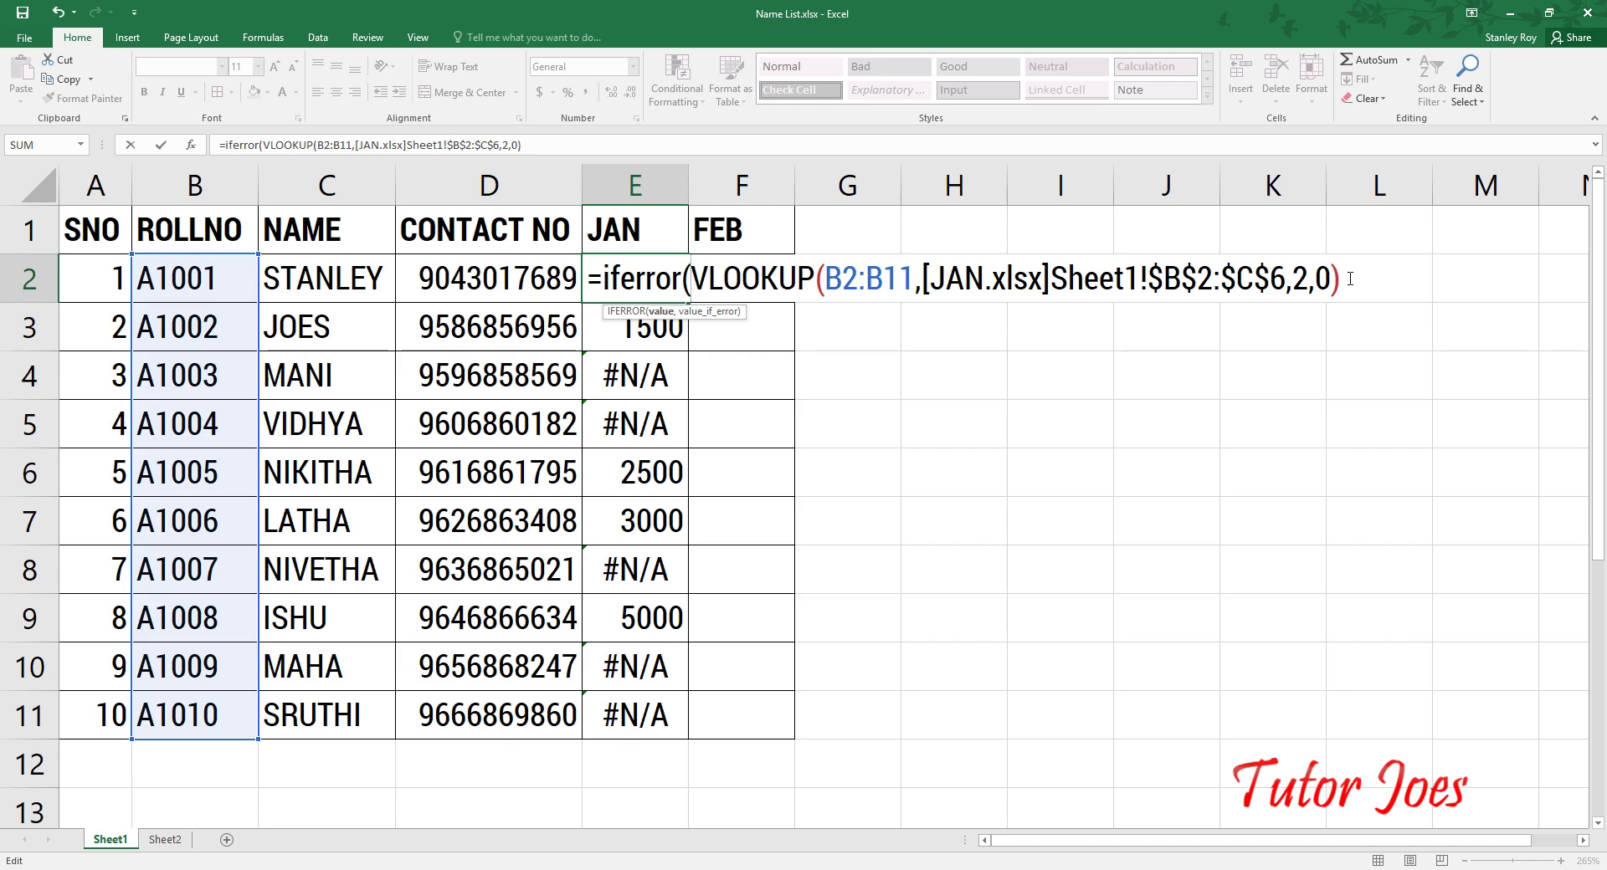
pyautogui.write(',')
pyautogui.press('BackSpace')
pyautogui.write('0')
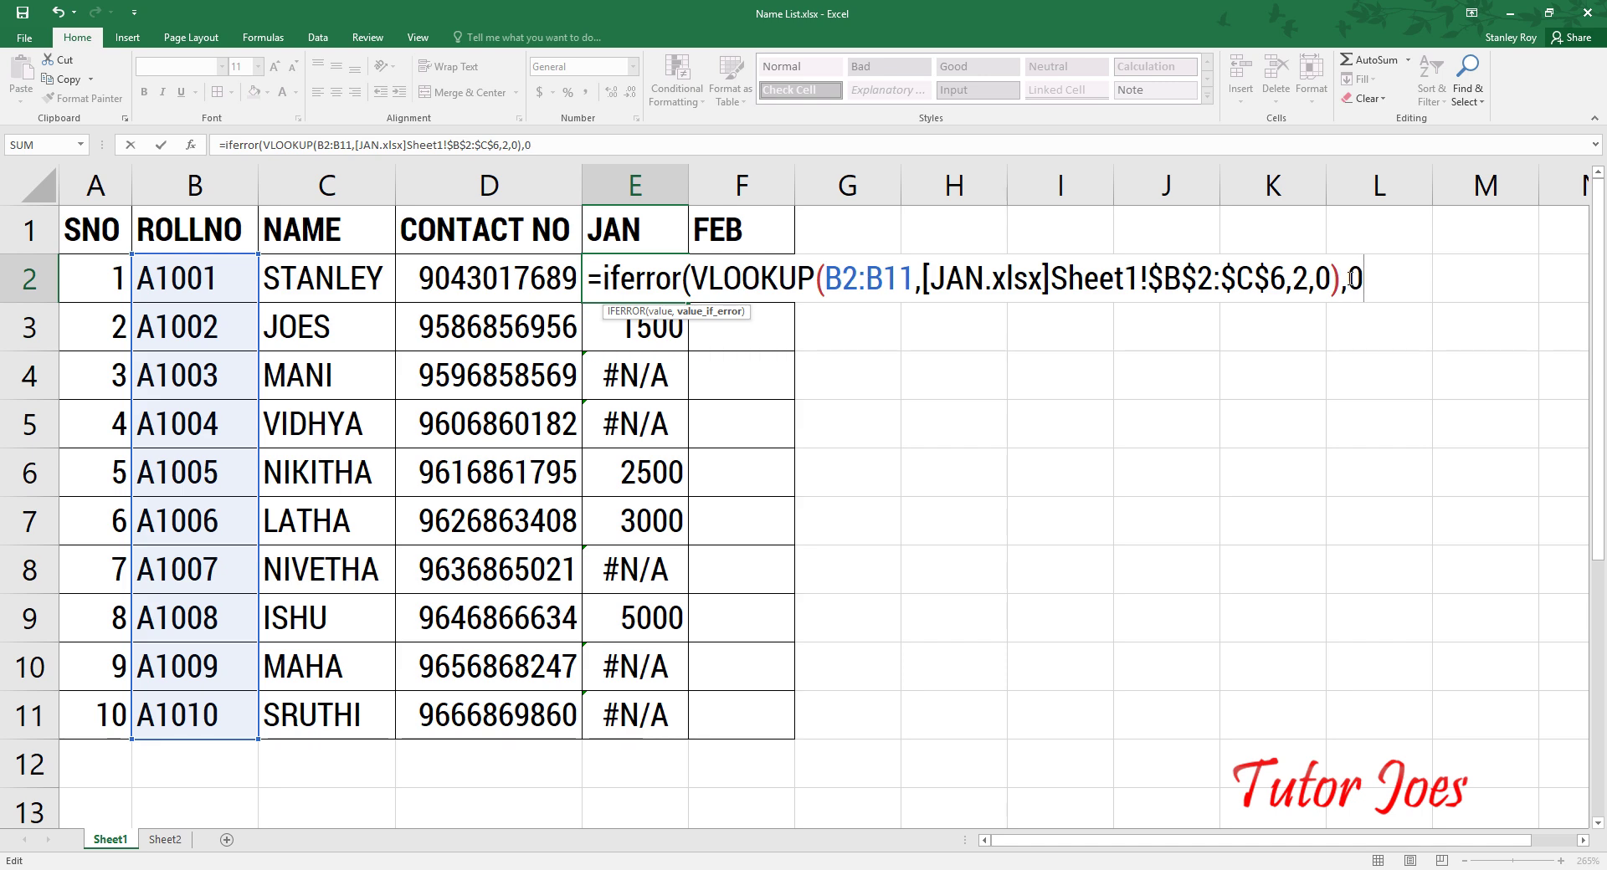
pyautogui.press('Return')
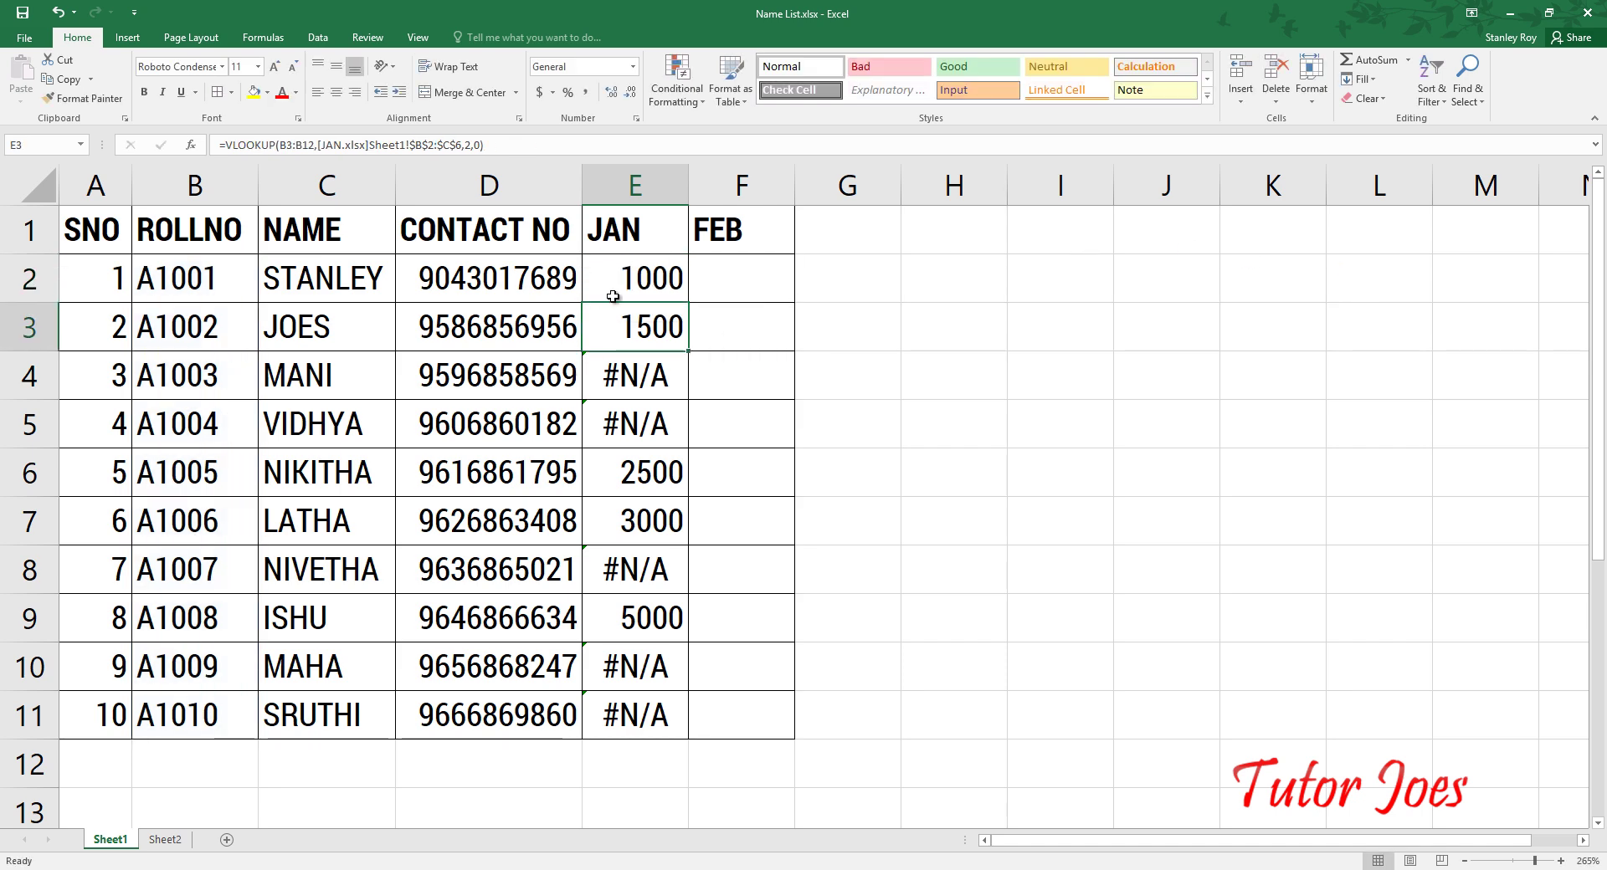
# Step: Copy the IFERROR formula down to E11 and verify rows 4, 5, 8, 10 and 11
pyautogui.click(613, 296)
pyautogui.moveTo(691, 304); pyautogui.dragTo(686, 741)
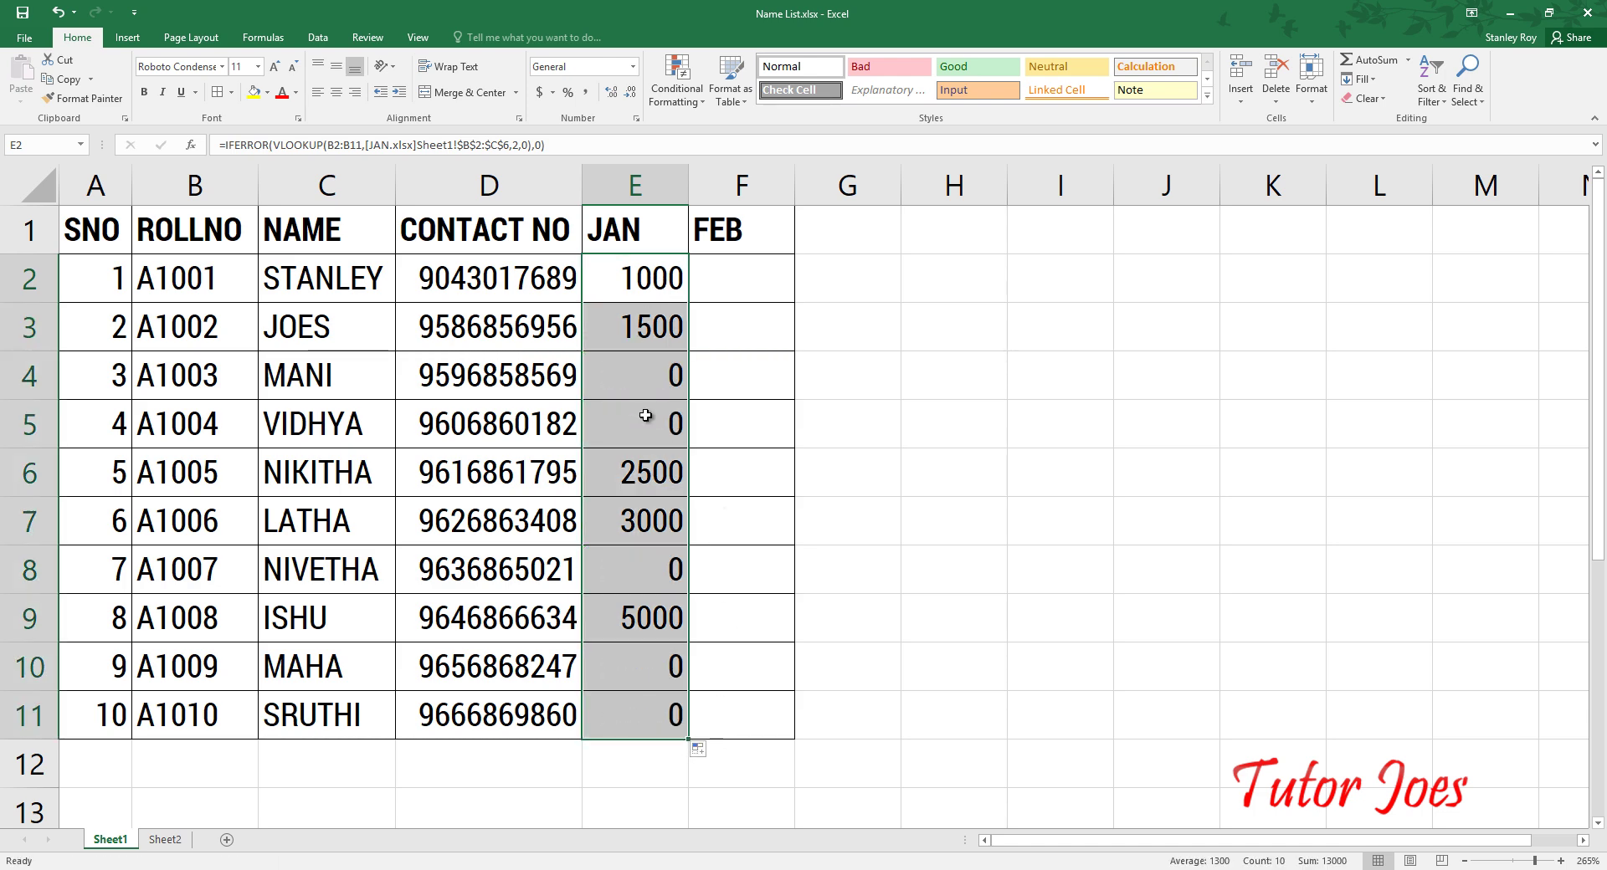
pyautogui.click(658, 384)
pyautogui.click(662, 431)
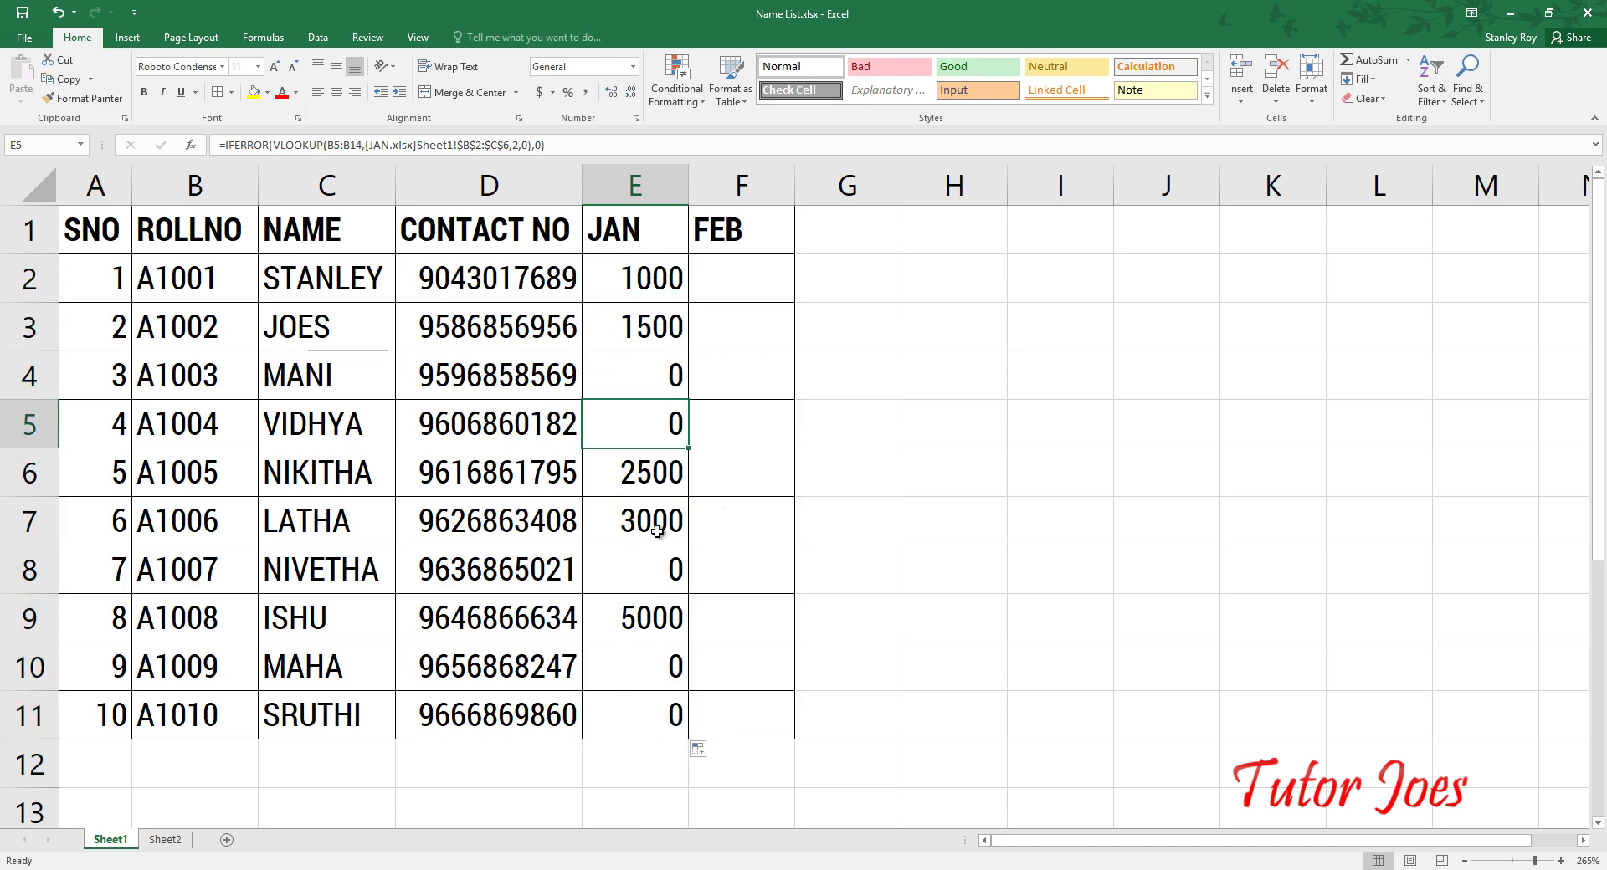
pyautogui.click(649, 578)
pyautogui.click(653, 669)
pyautogui.click(658, 728)
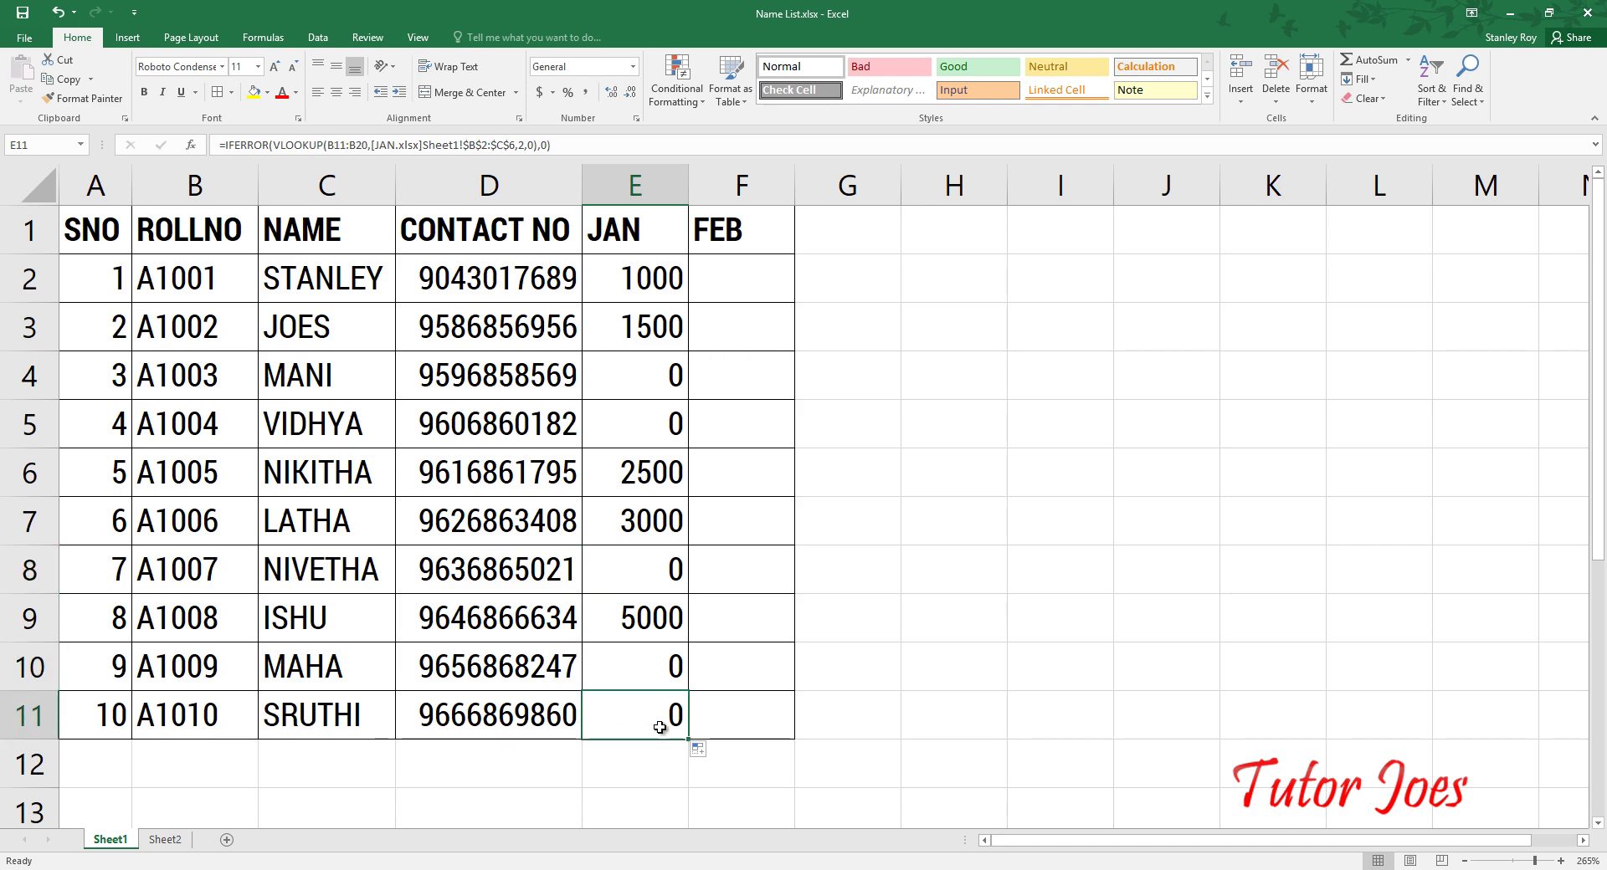
pyautogui.click(719, 274)
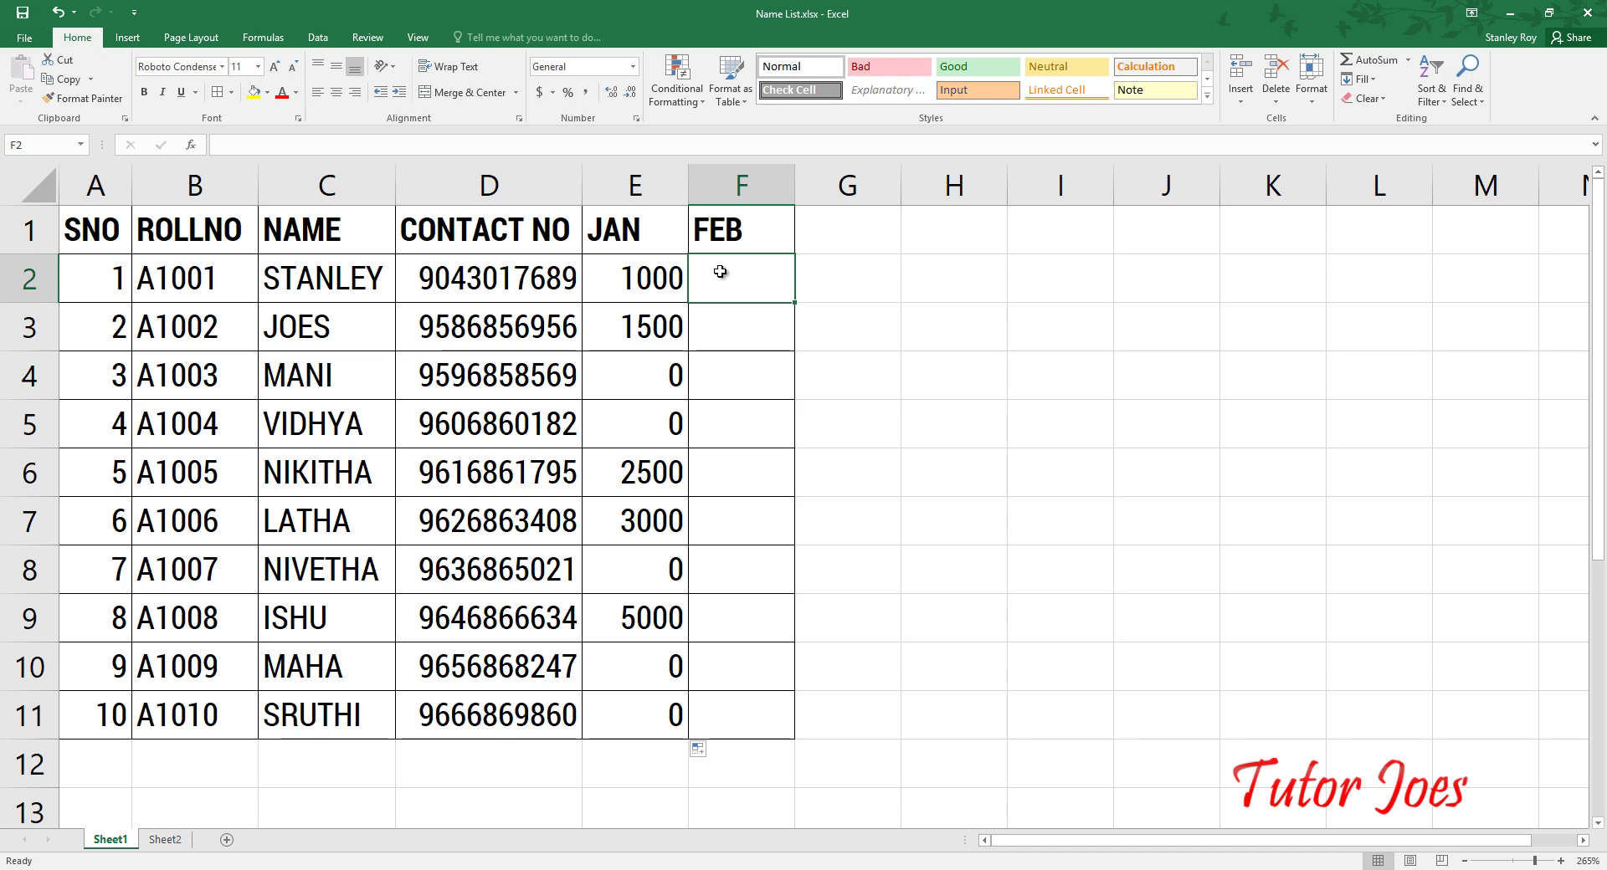
# Step: Enter =vlookup(B2:B11, FEB.xlsx's roll-number/amount table, 2, 0) in F2 and fill it to F11
pyautogui.write('=vl')
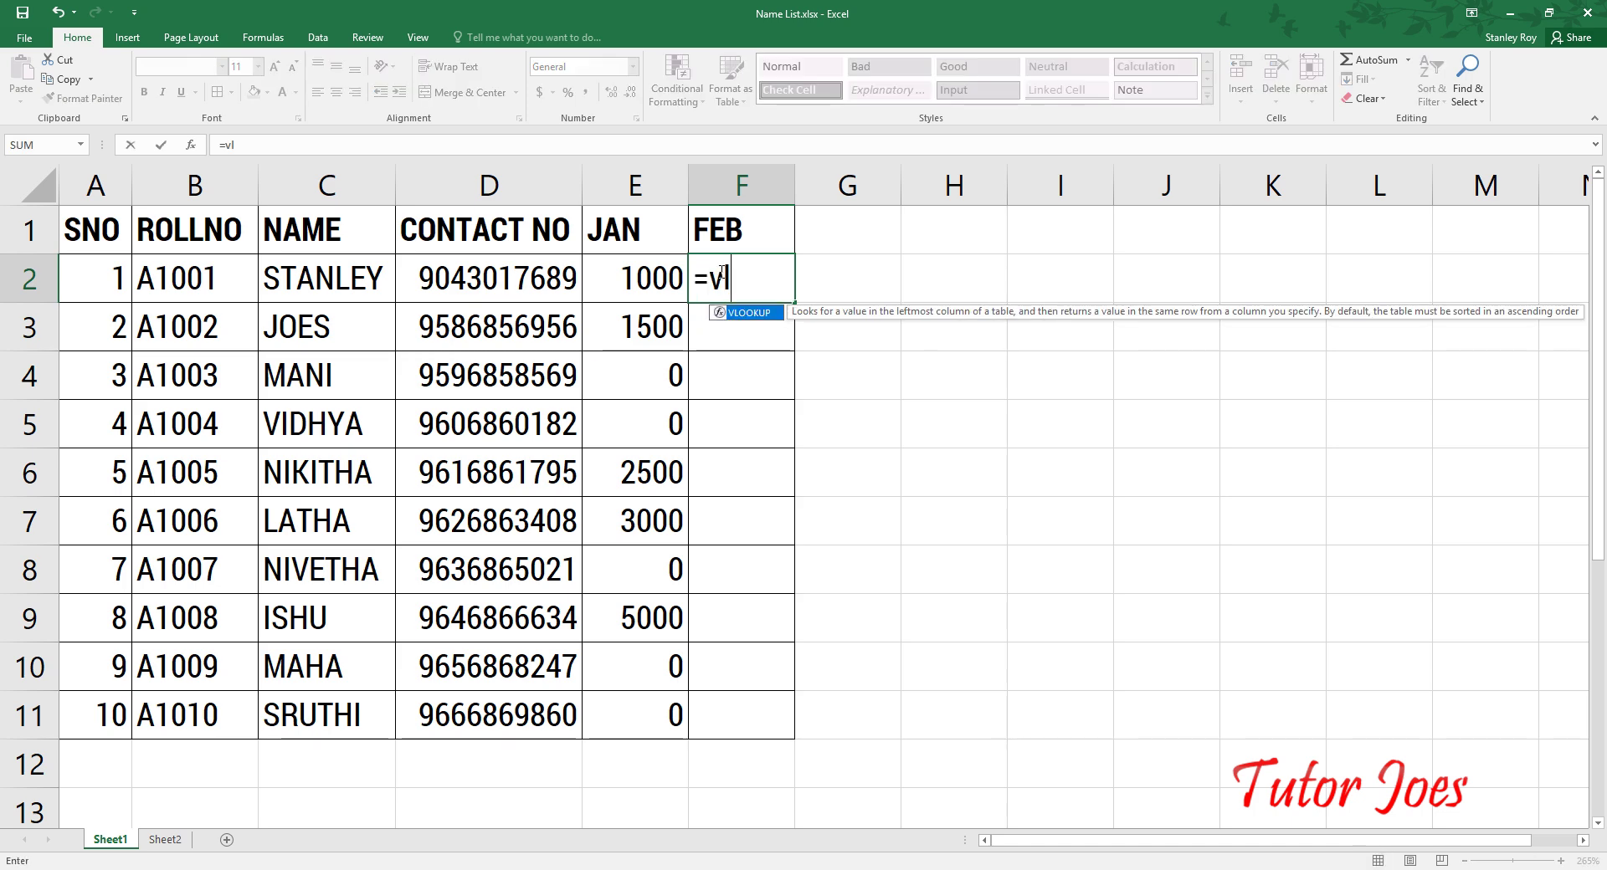
pyautogui.write('ookup')
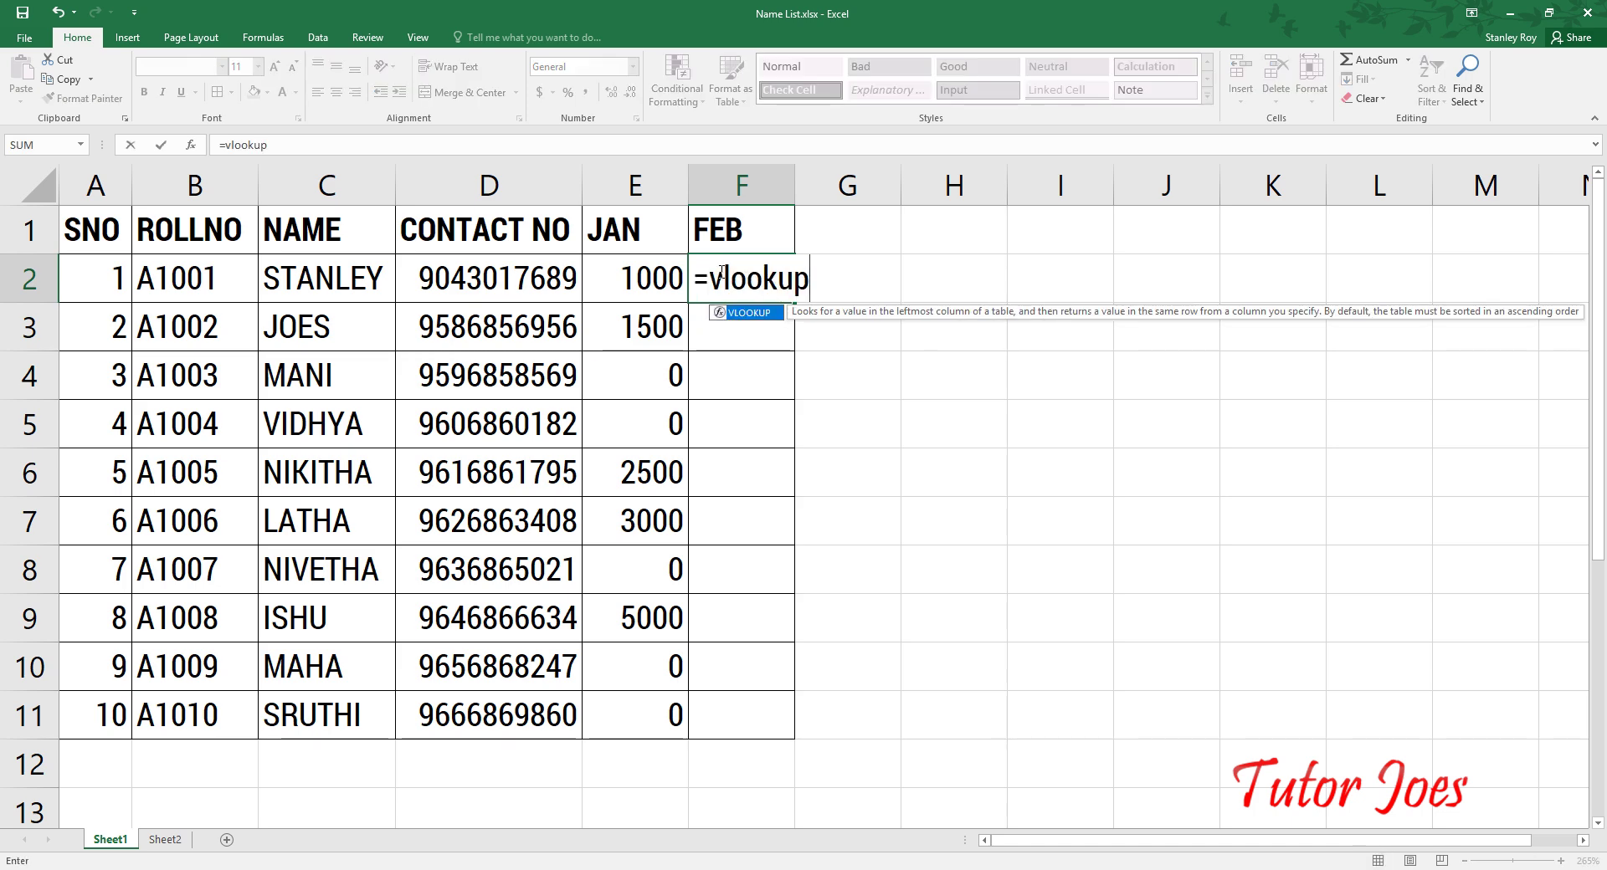
pyautogui.write('(')
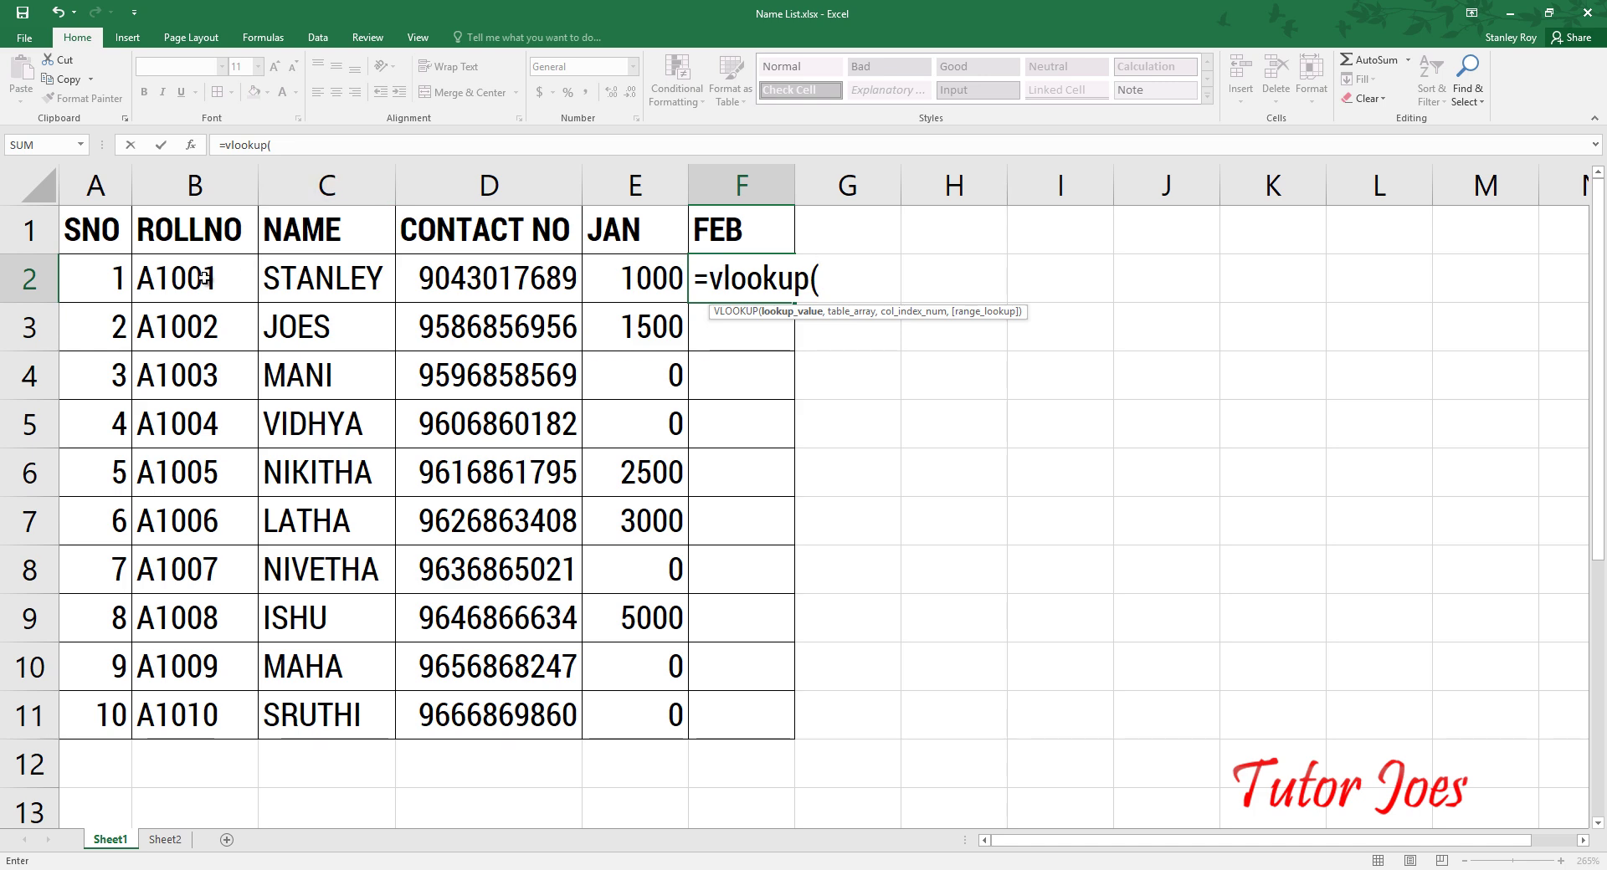
pyautogui.moveTo(204, 278)
pyautogui.mouseDown()
pyautogui.moveTo(219, 327)
pyautogui.moveTo(183, 753)
pyautogui.moveTo(185, 725)
pyautogui.mouseUp()
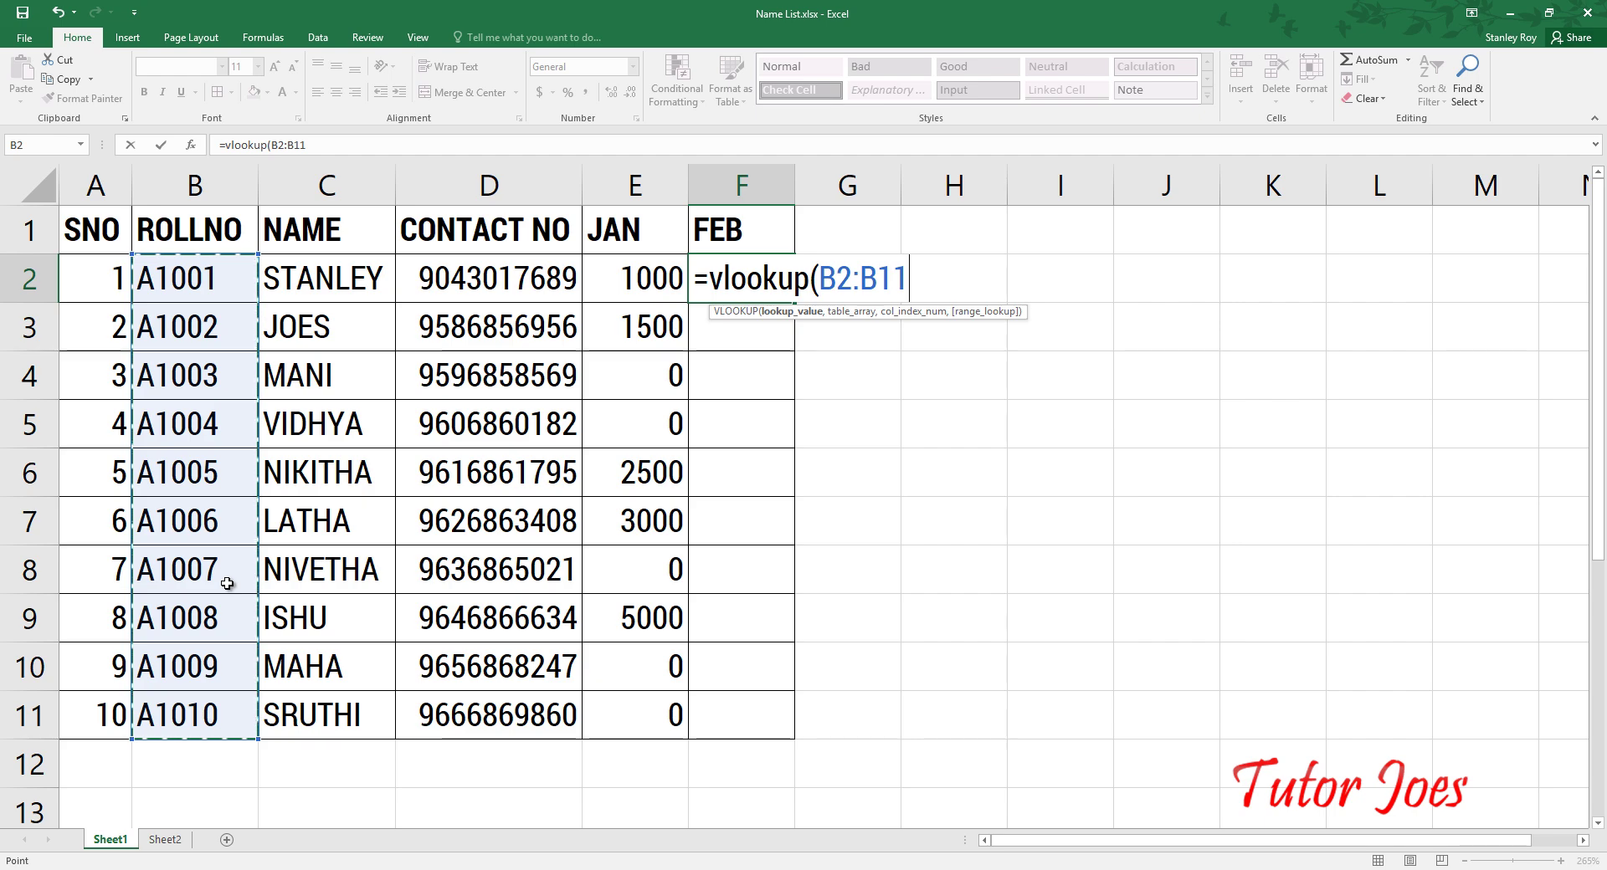
pyautogui.write(',')
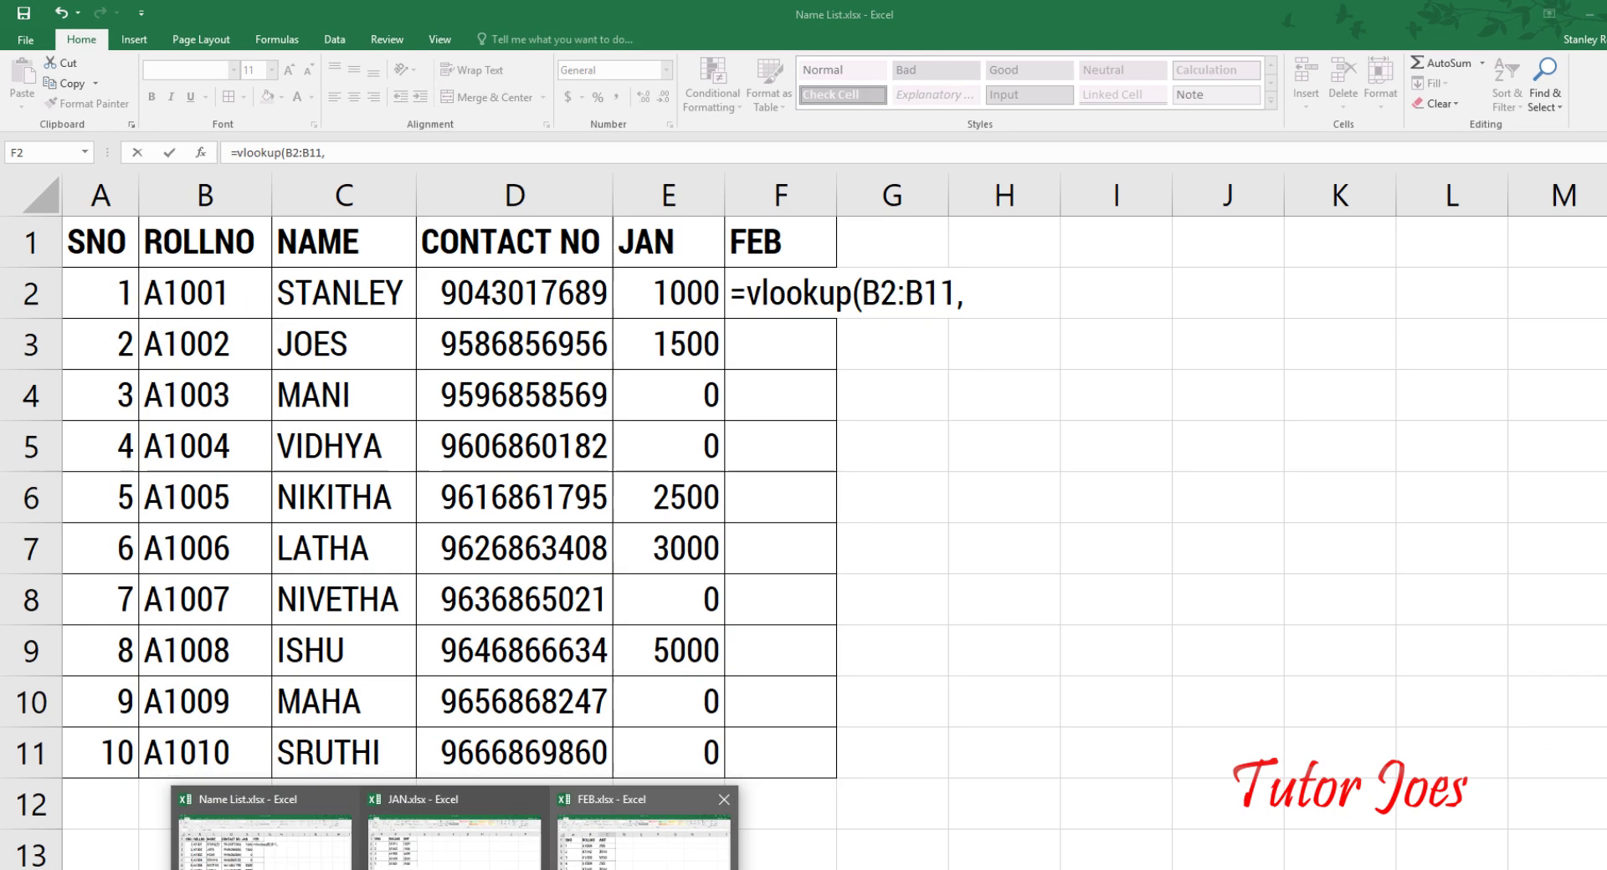
pyautogui.click(441, 806)
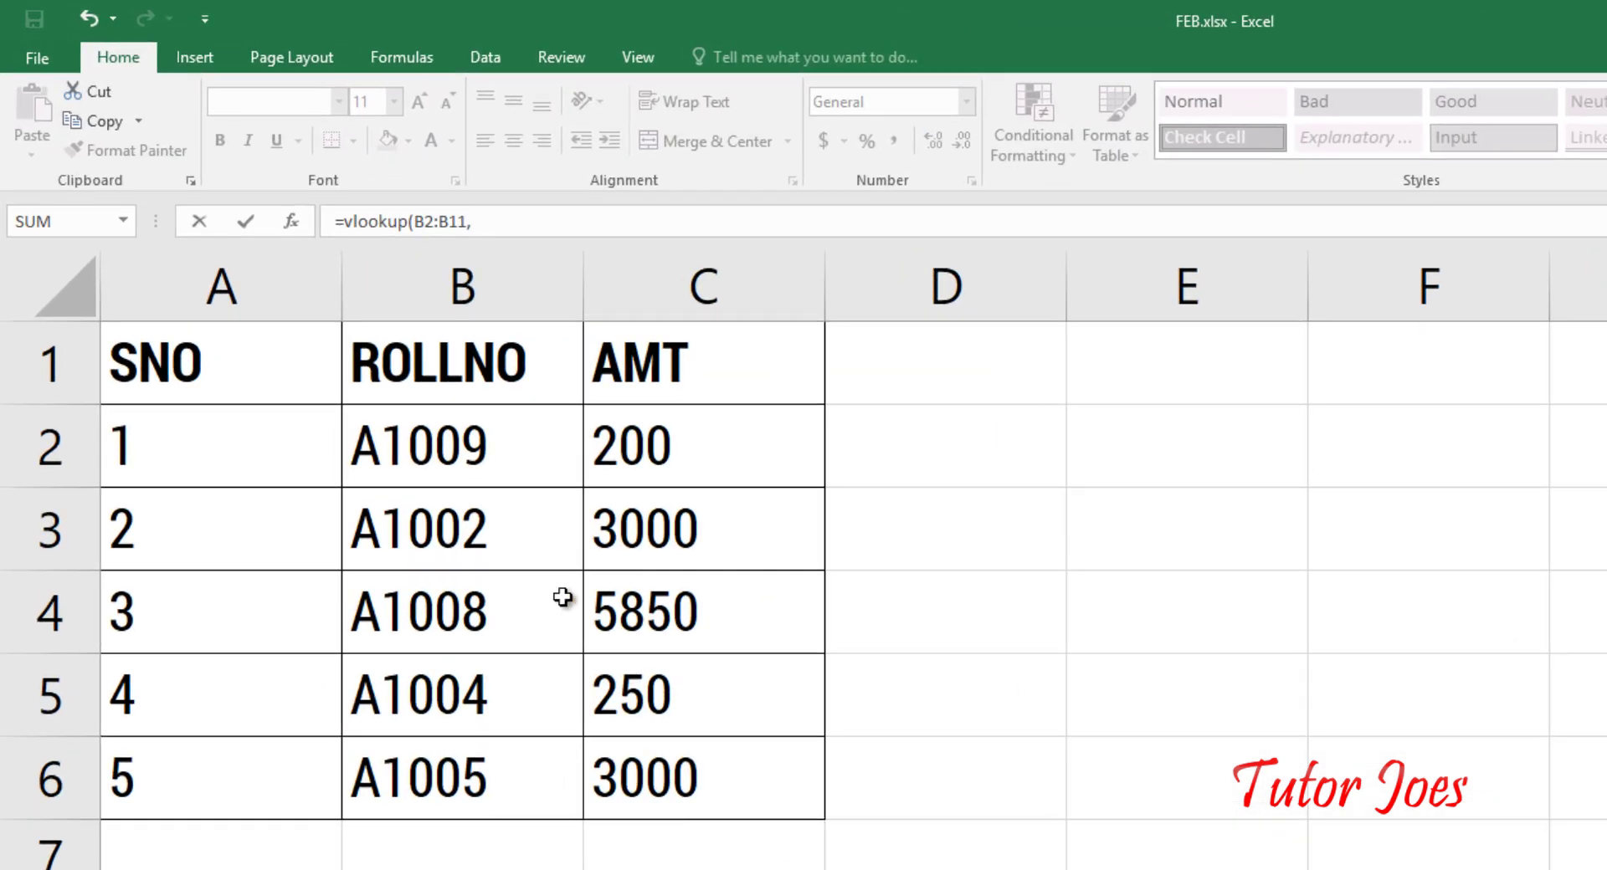
pyautogui.moveTo(430, 434)
pyautogui.mouseDown()
pyautogui.moveTo(522, 731)
pyautogui.moveTo(698, 789)
pyautogui.mouseUp()
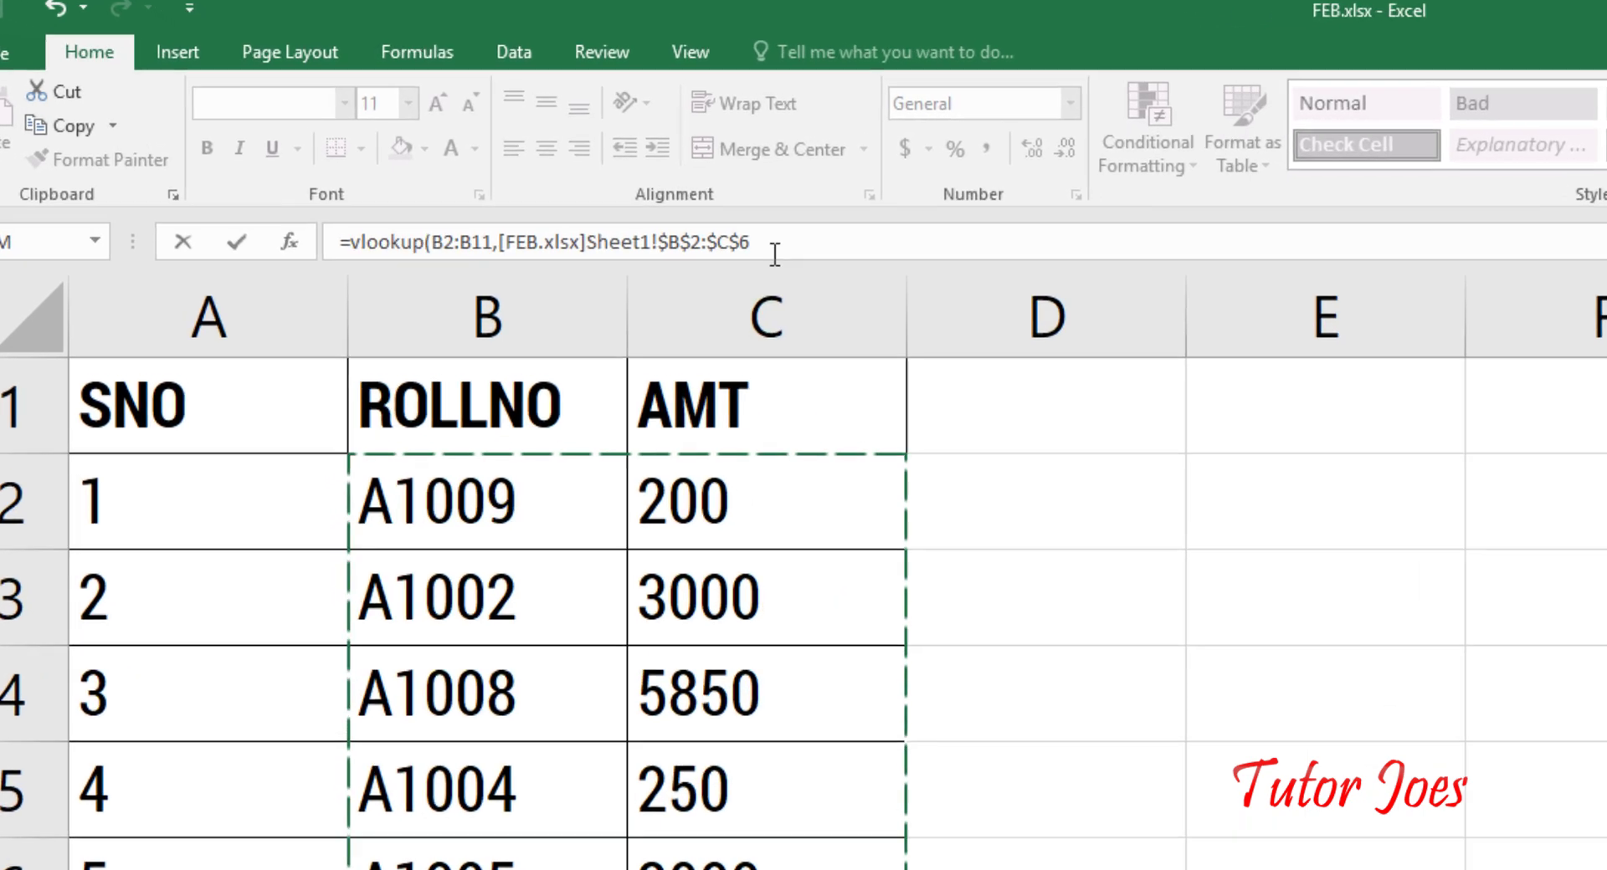
pyautogui.click(711, 224)
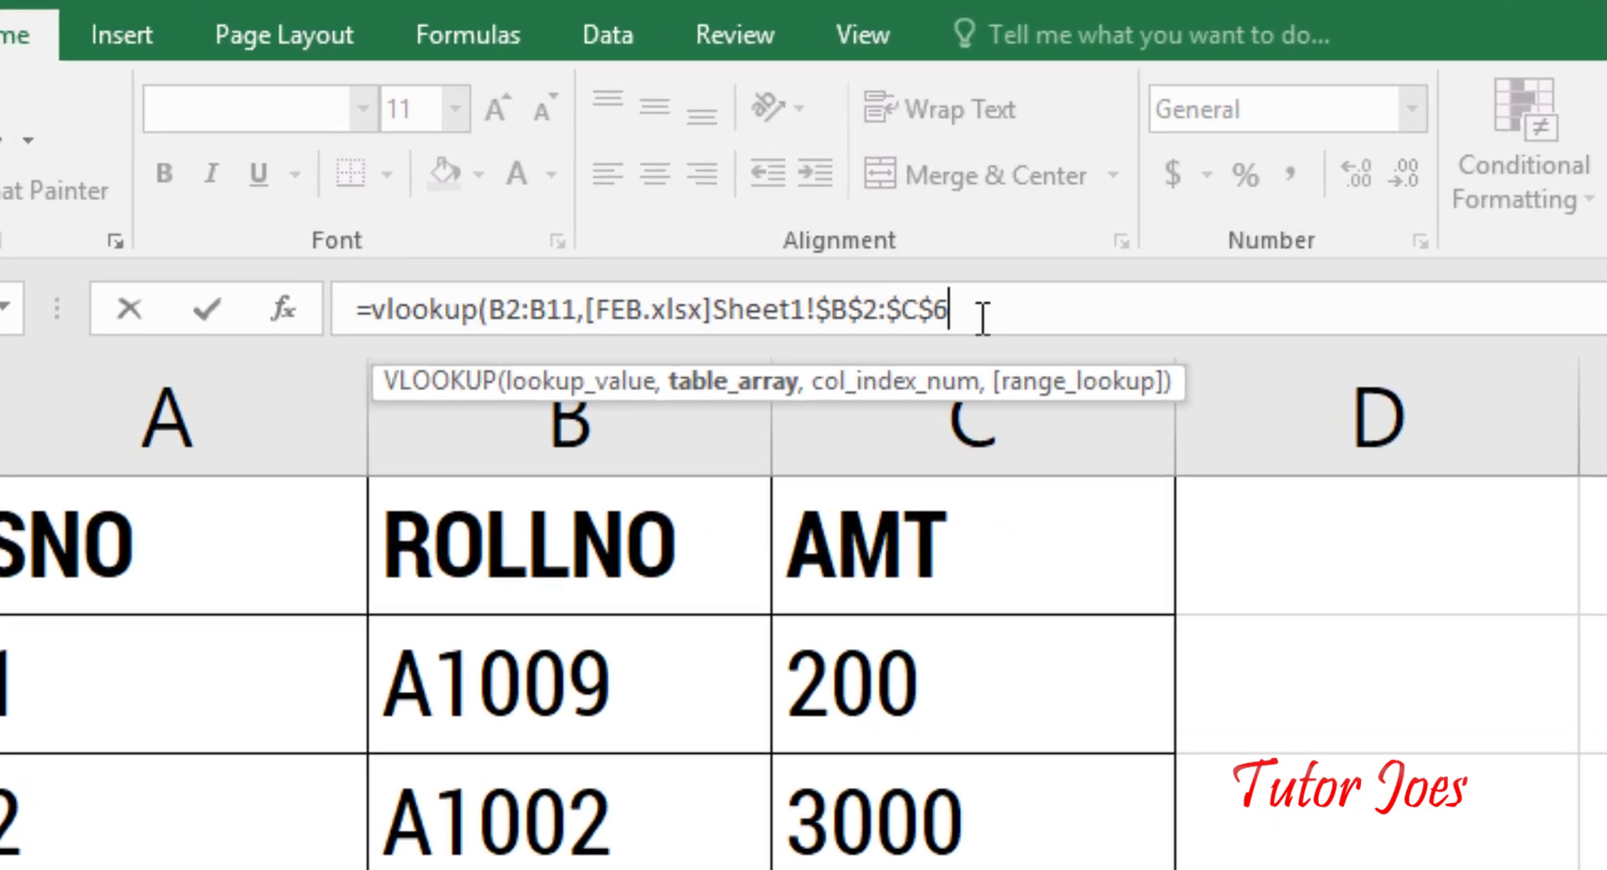
pyautogui.write(',2')
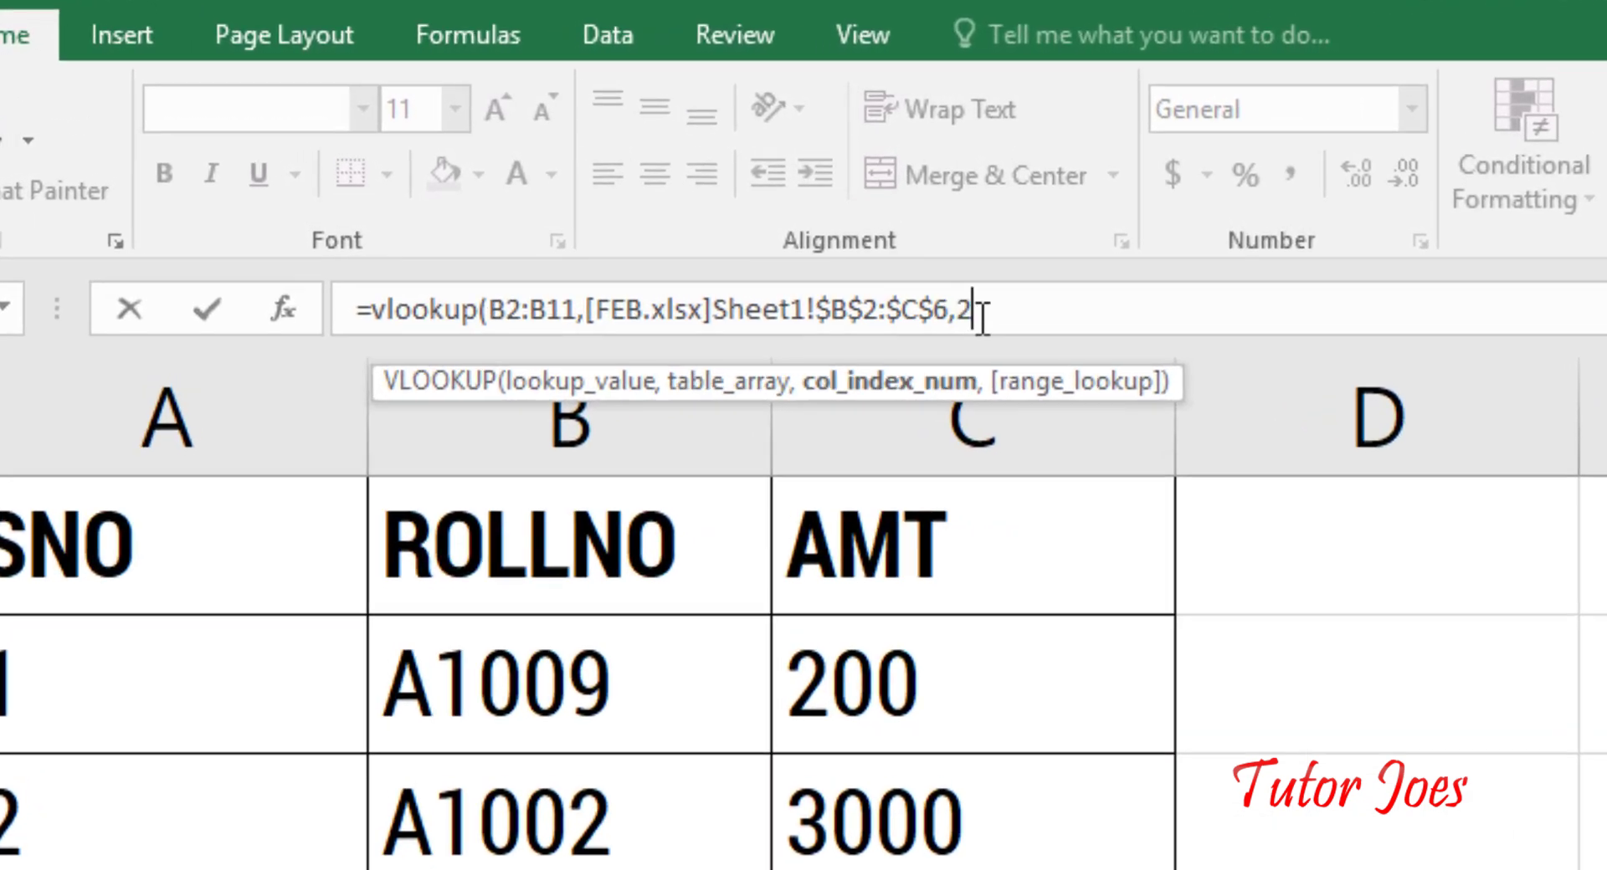
pyautogui.write(',0')
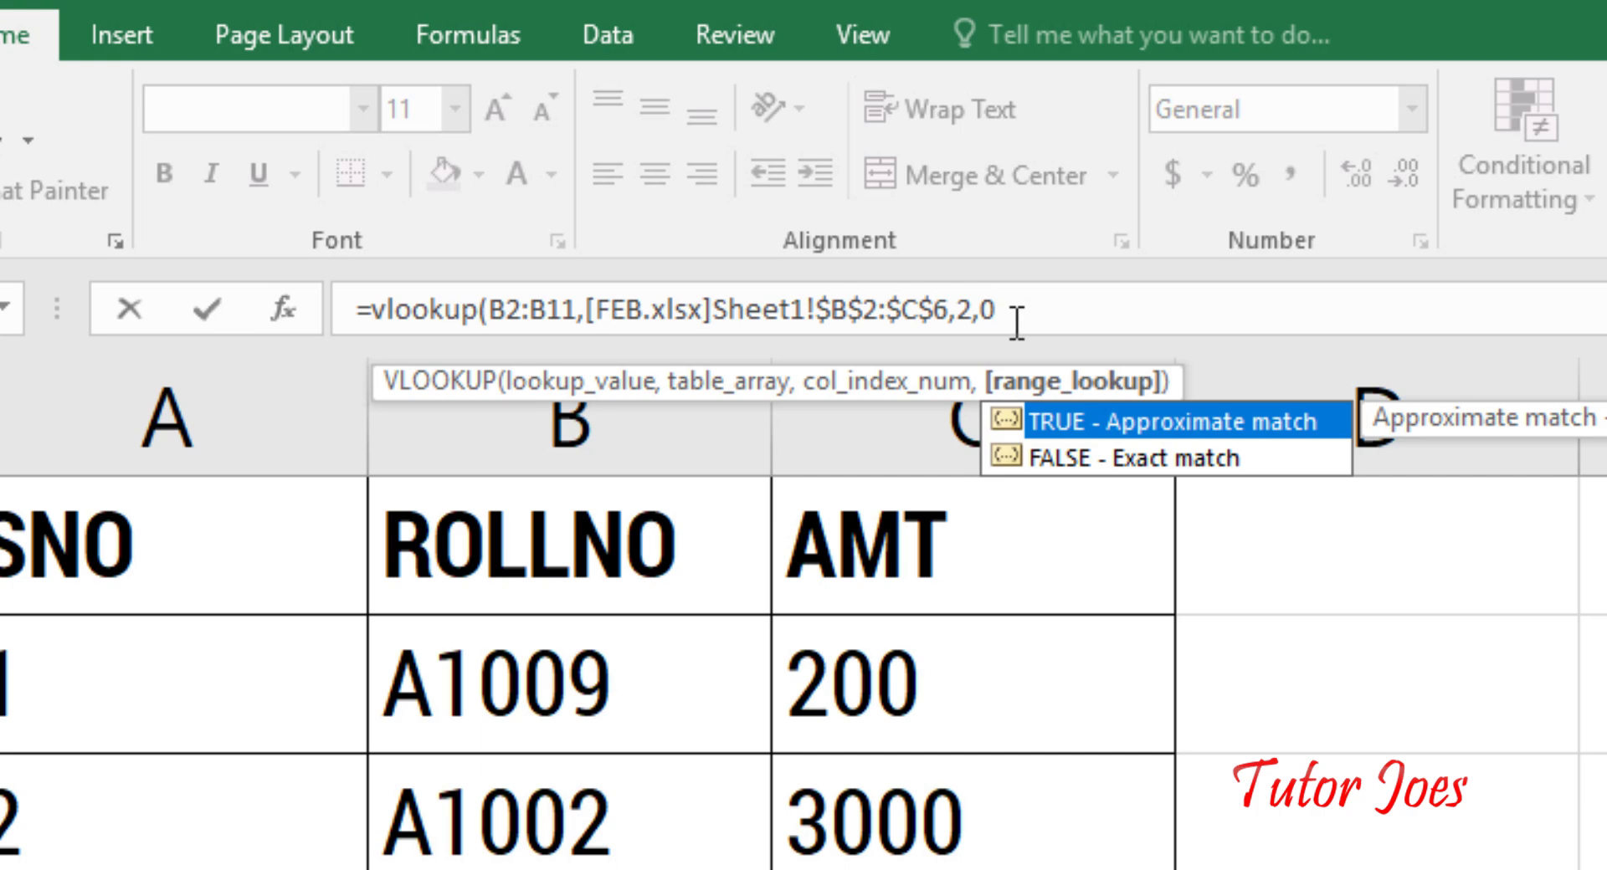
pyautogui.write(')')
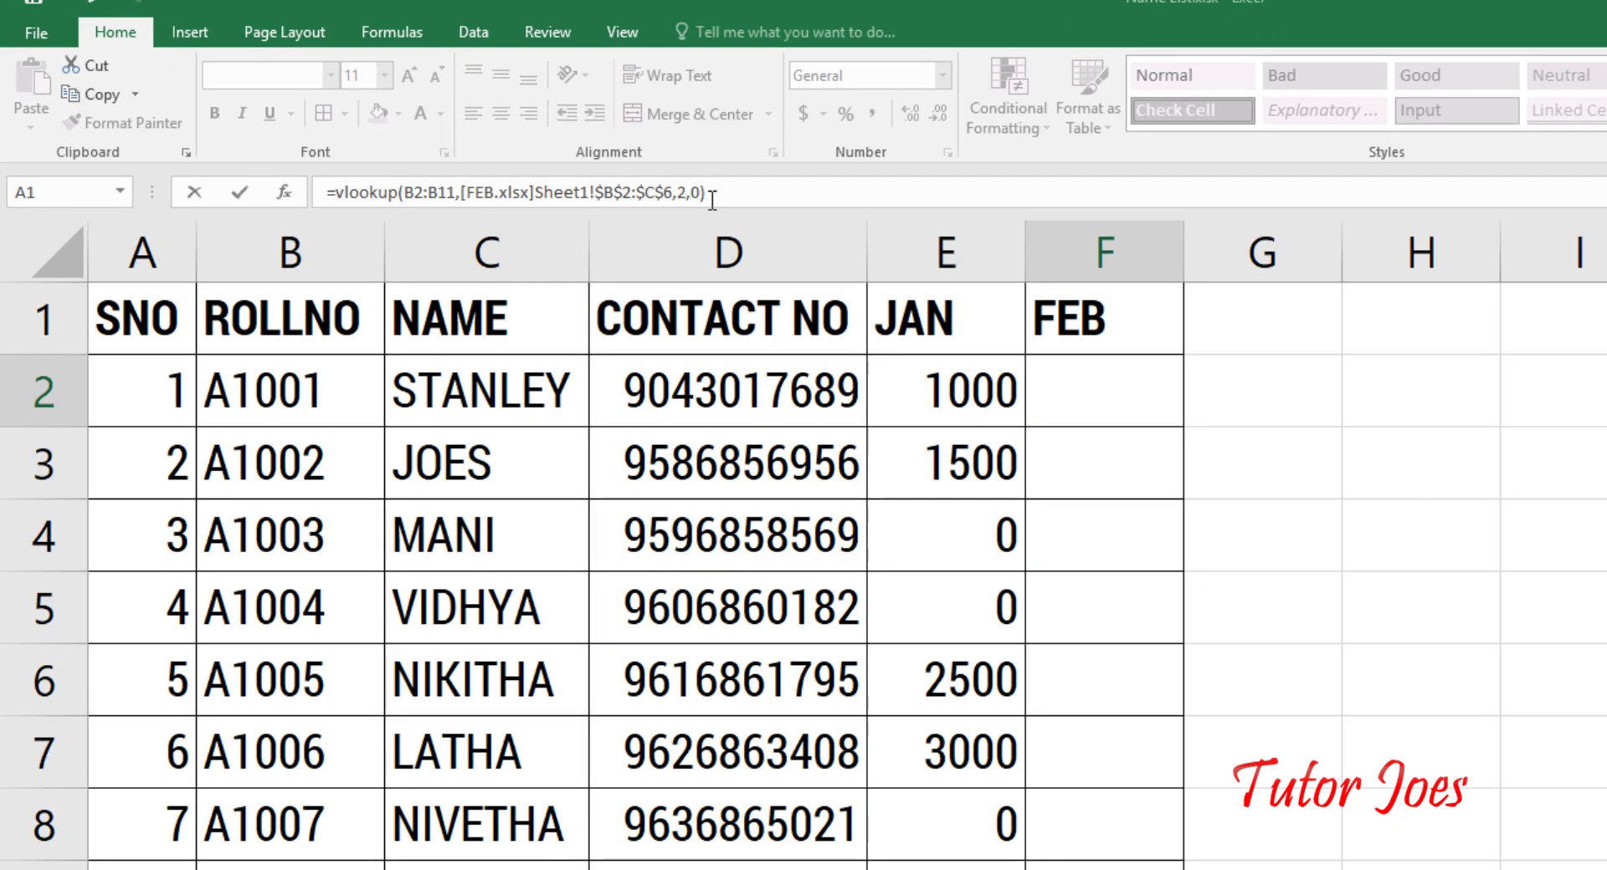
pyautogui.press('Return')
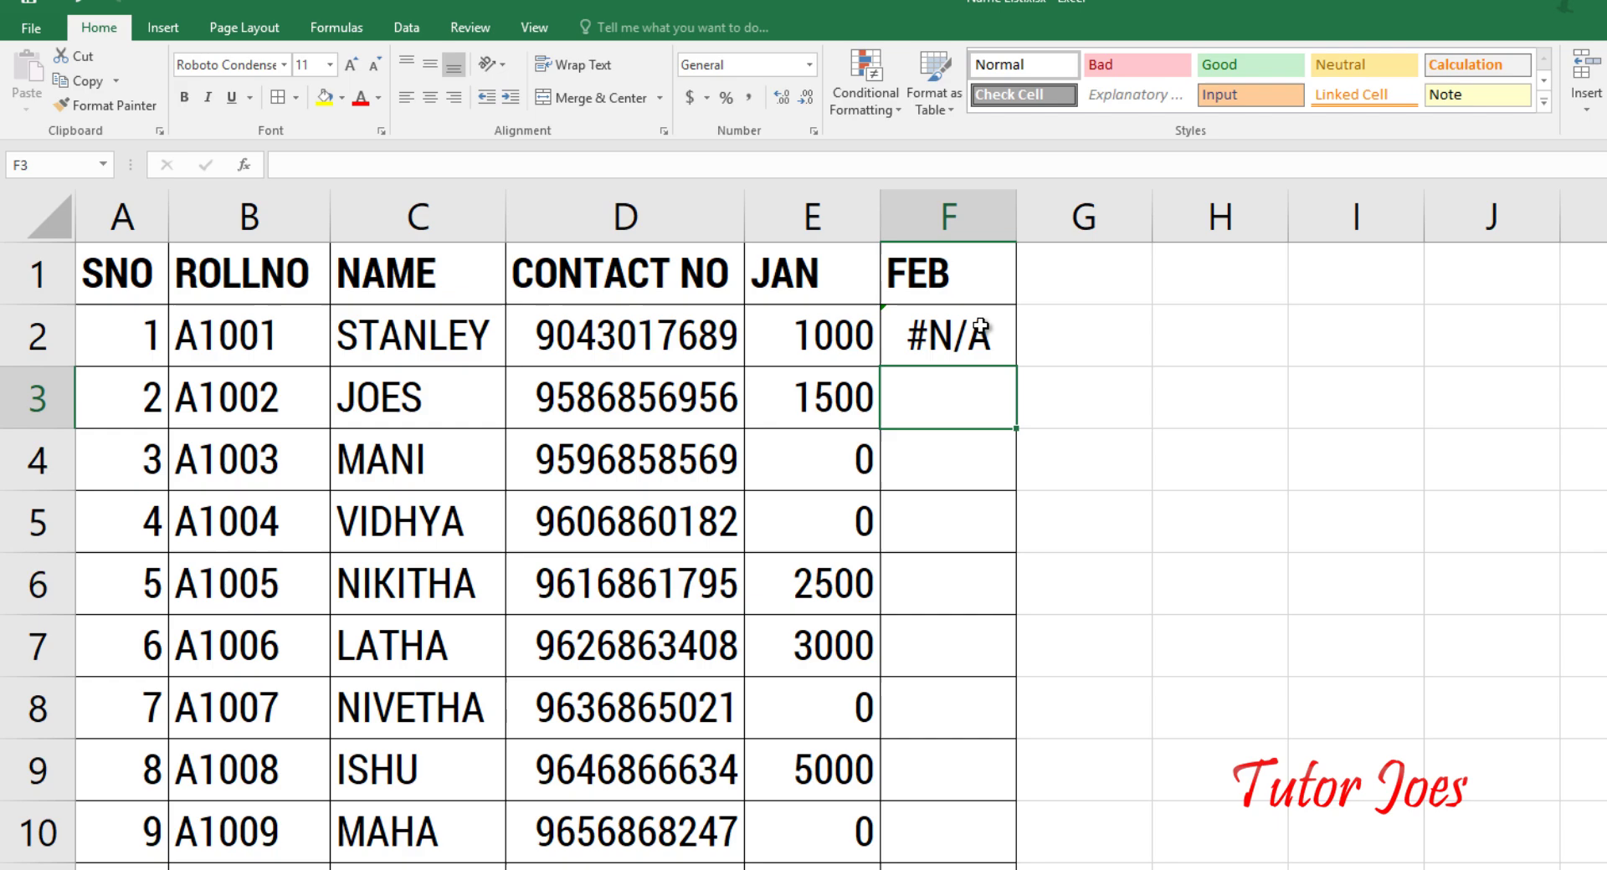
pyautogui.click(938, 331)
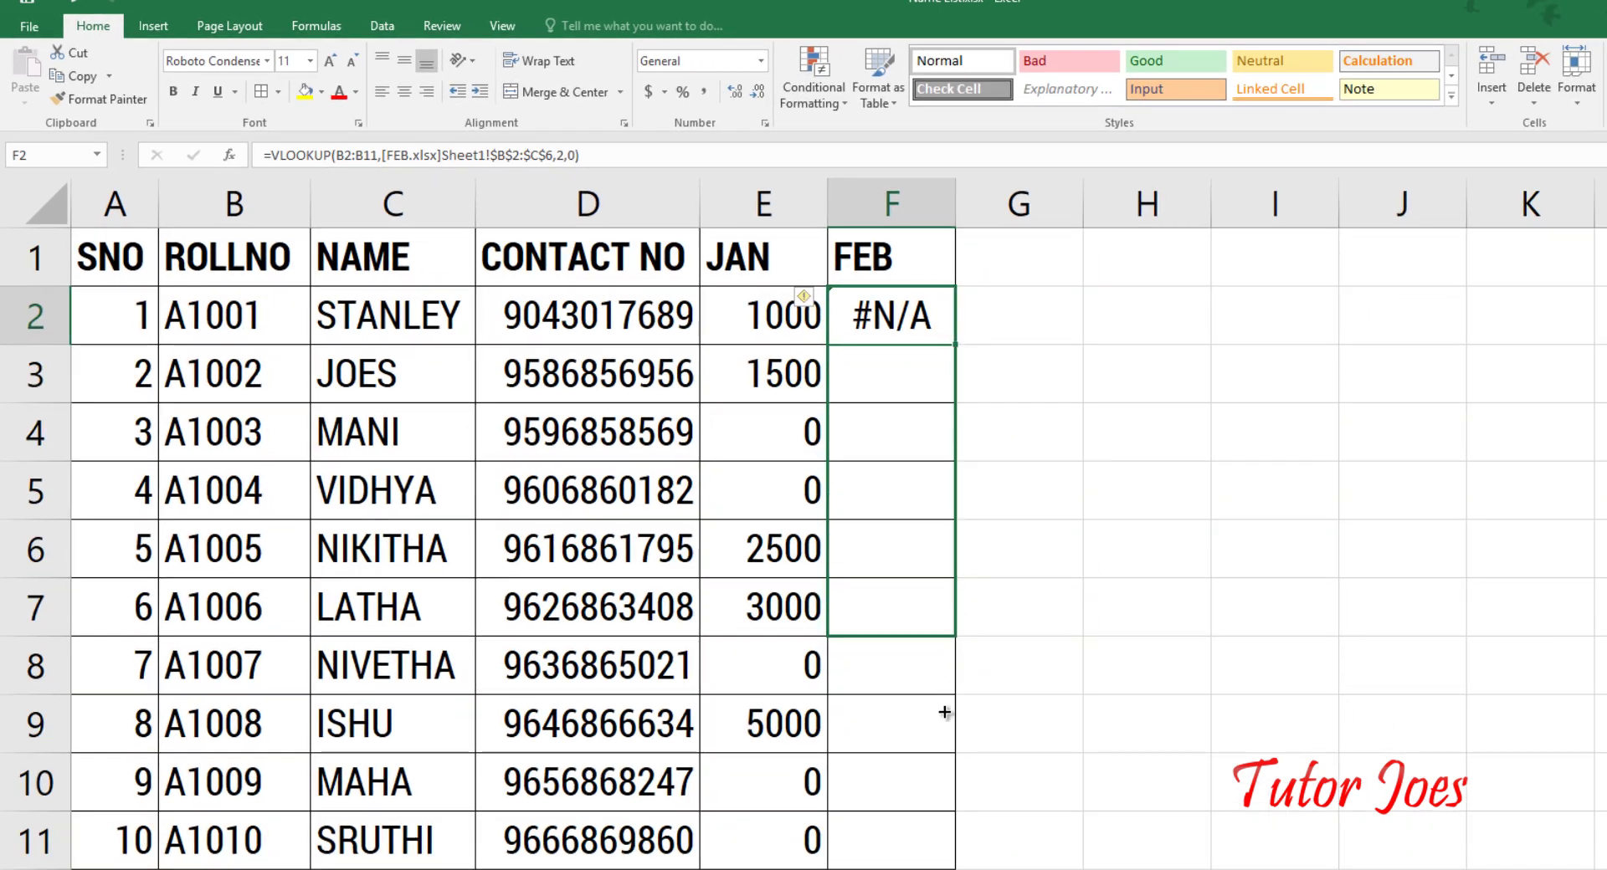
pyautogui.moveTo(953, 343); pyautogui.dragTo(937, 846)
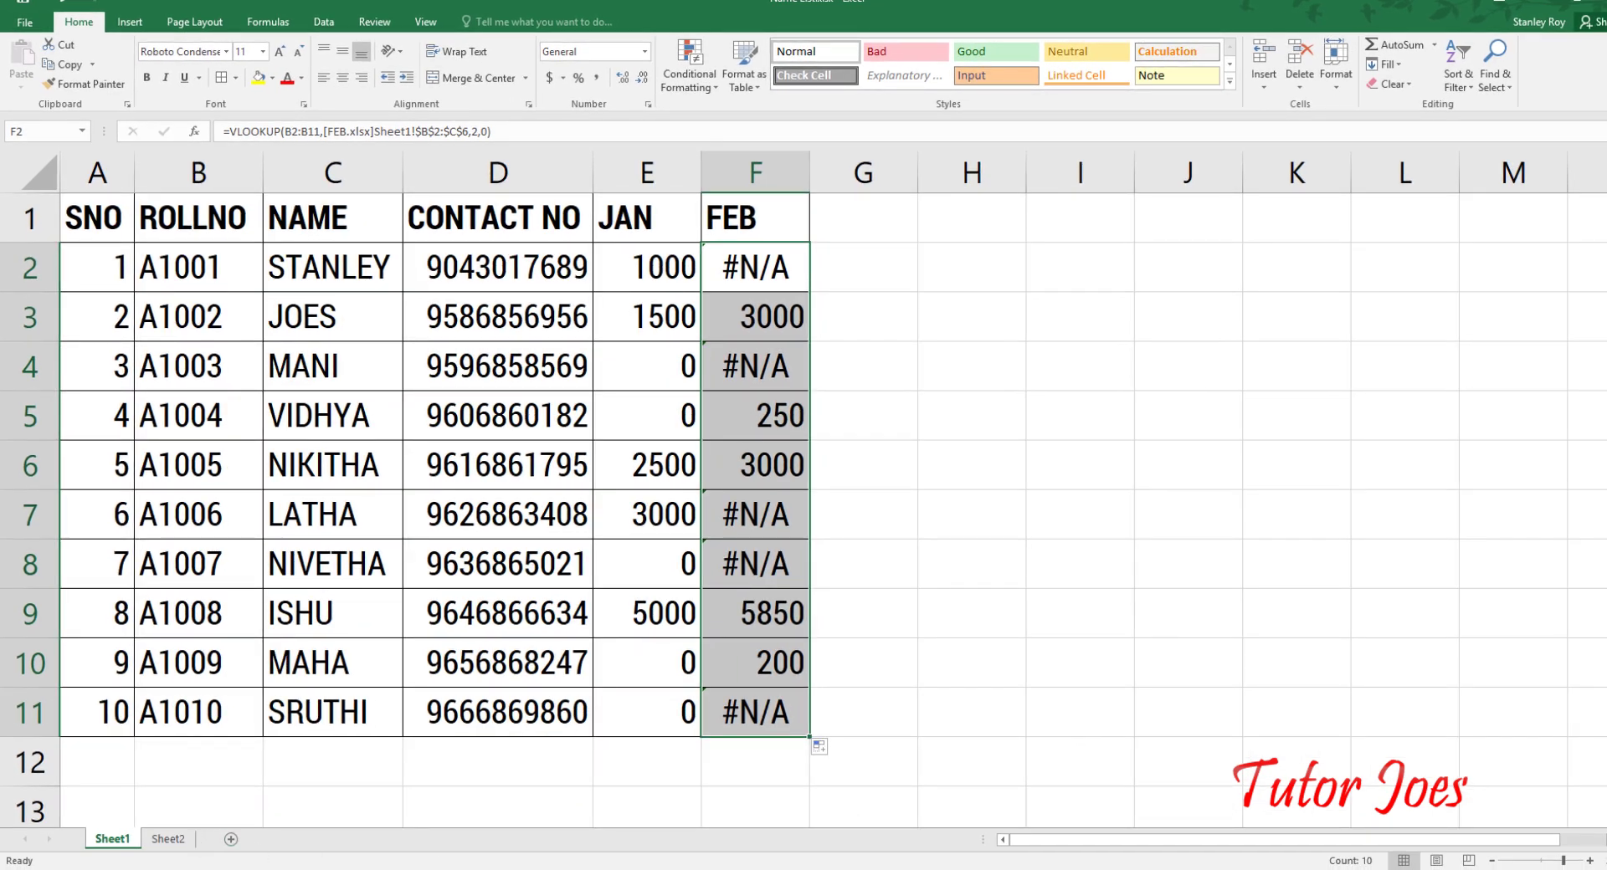
# Step: Compare roll number A1004 in FEB.xlsx with the FEB result in row 5
pyautogui.click(623, 841)
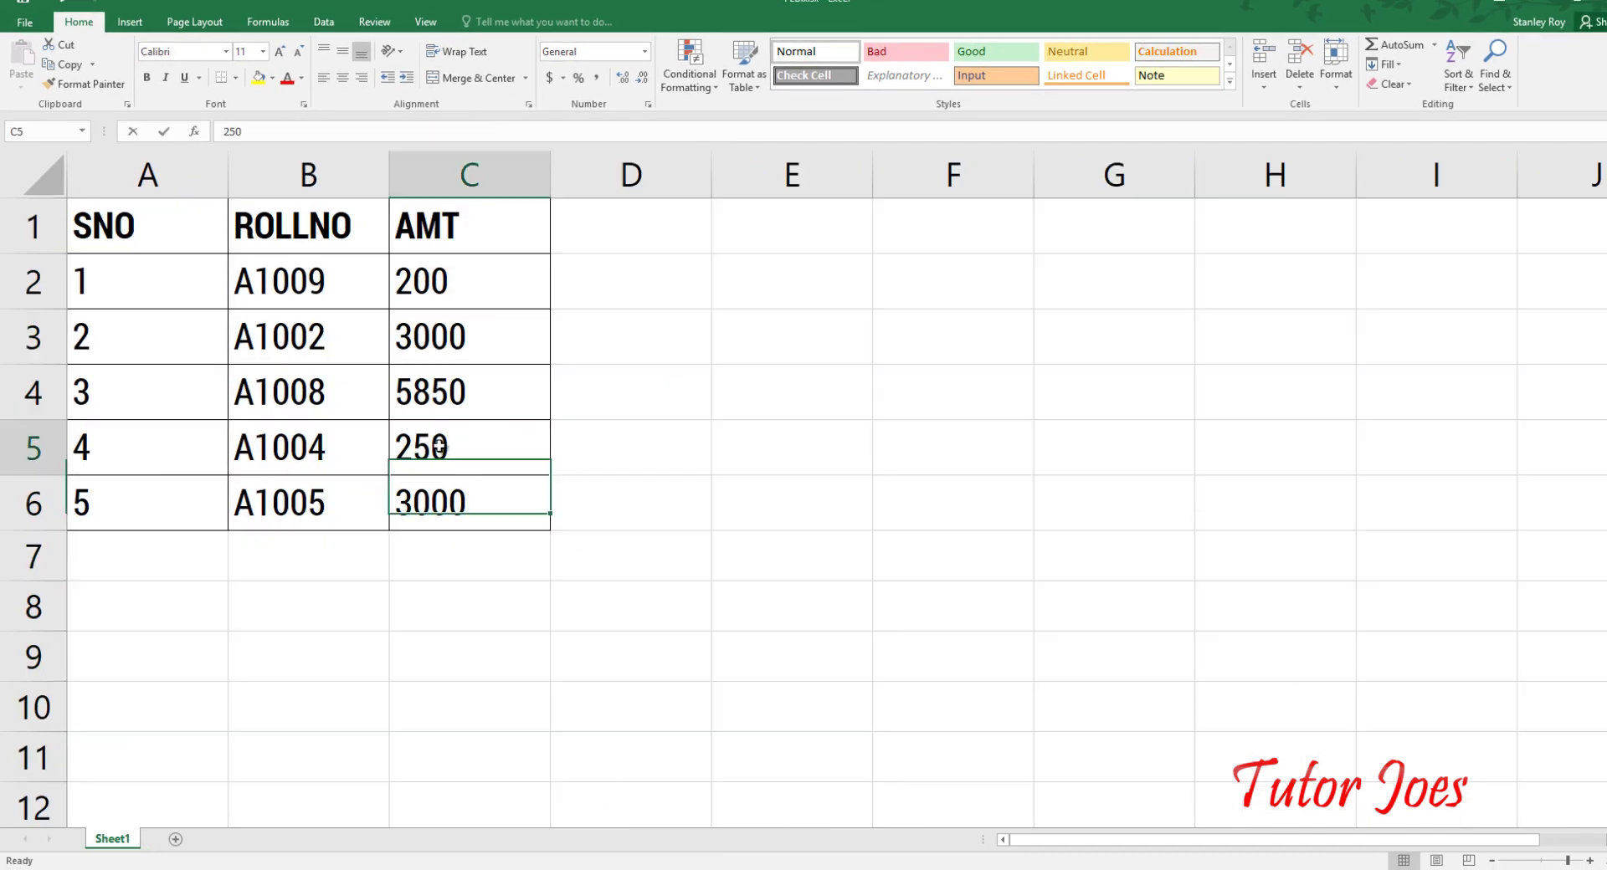
pyautogui.click(297, 470)
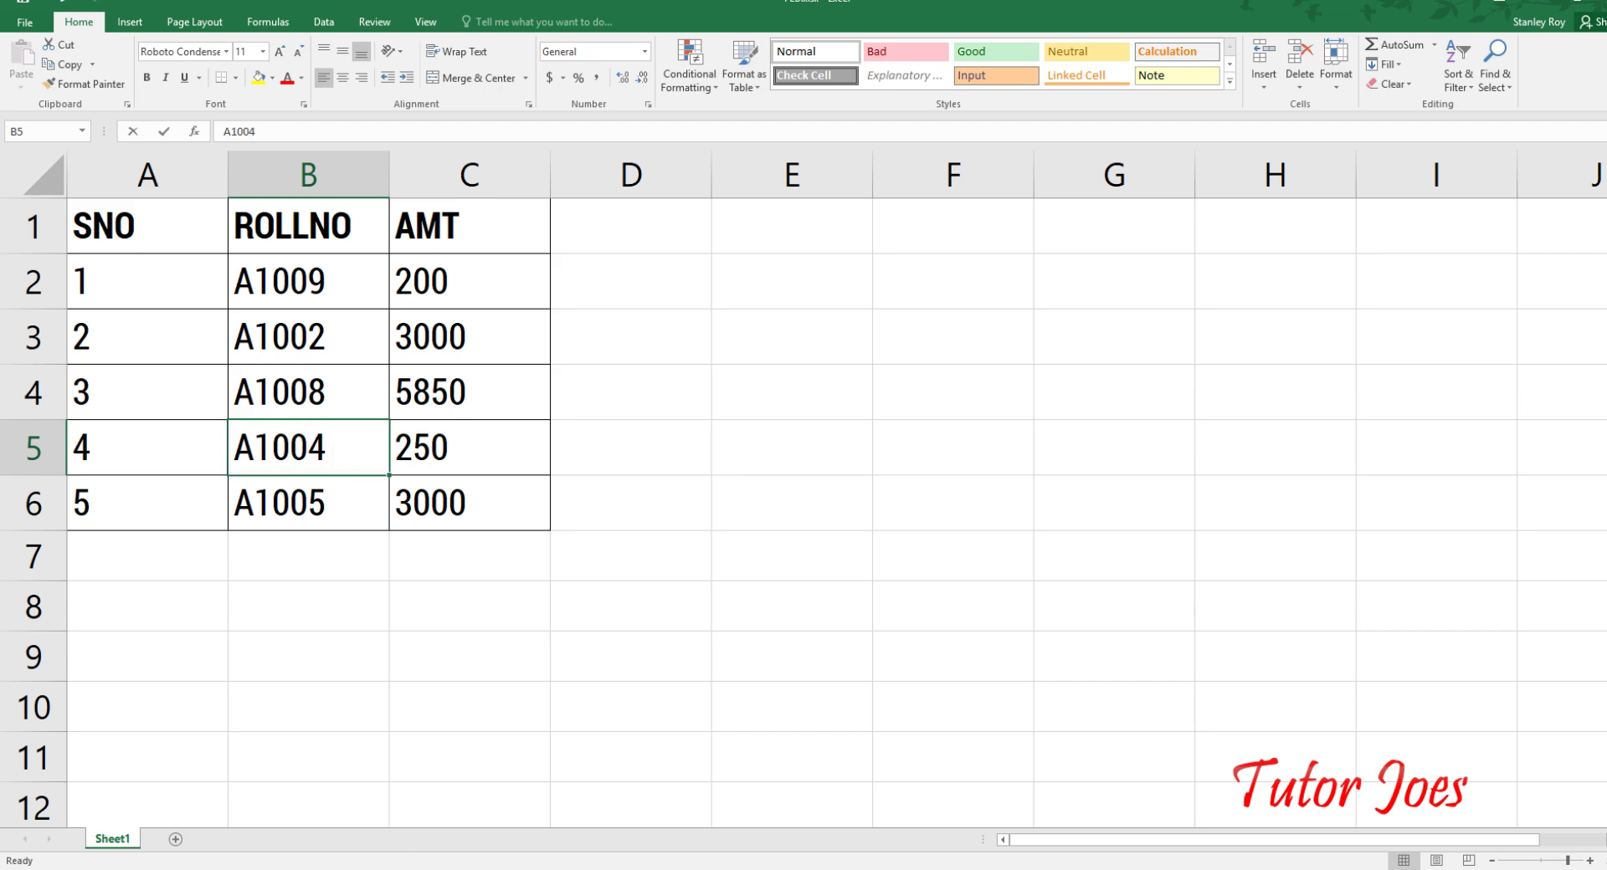
pyautogui.click(298, 777)
pyautogui.click(772, 416)
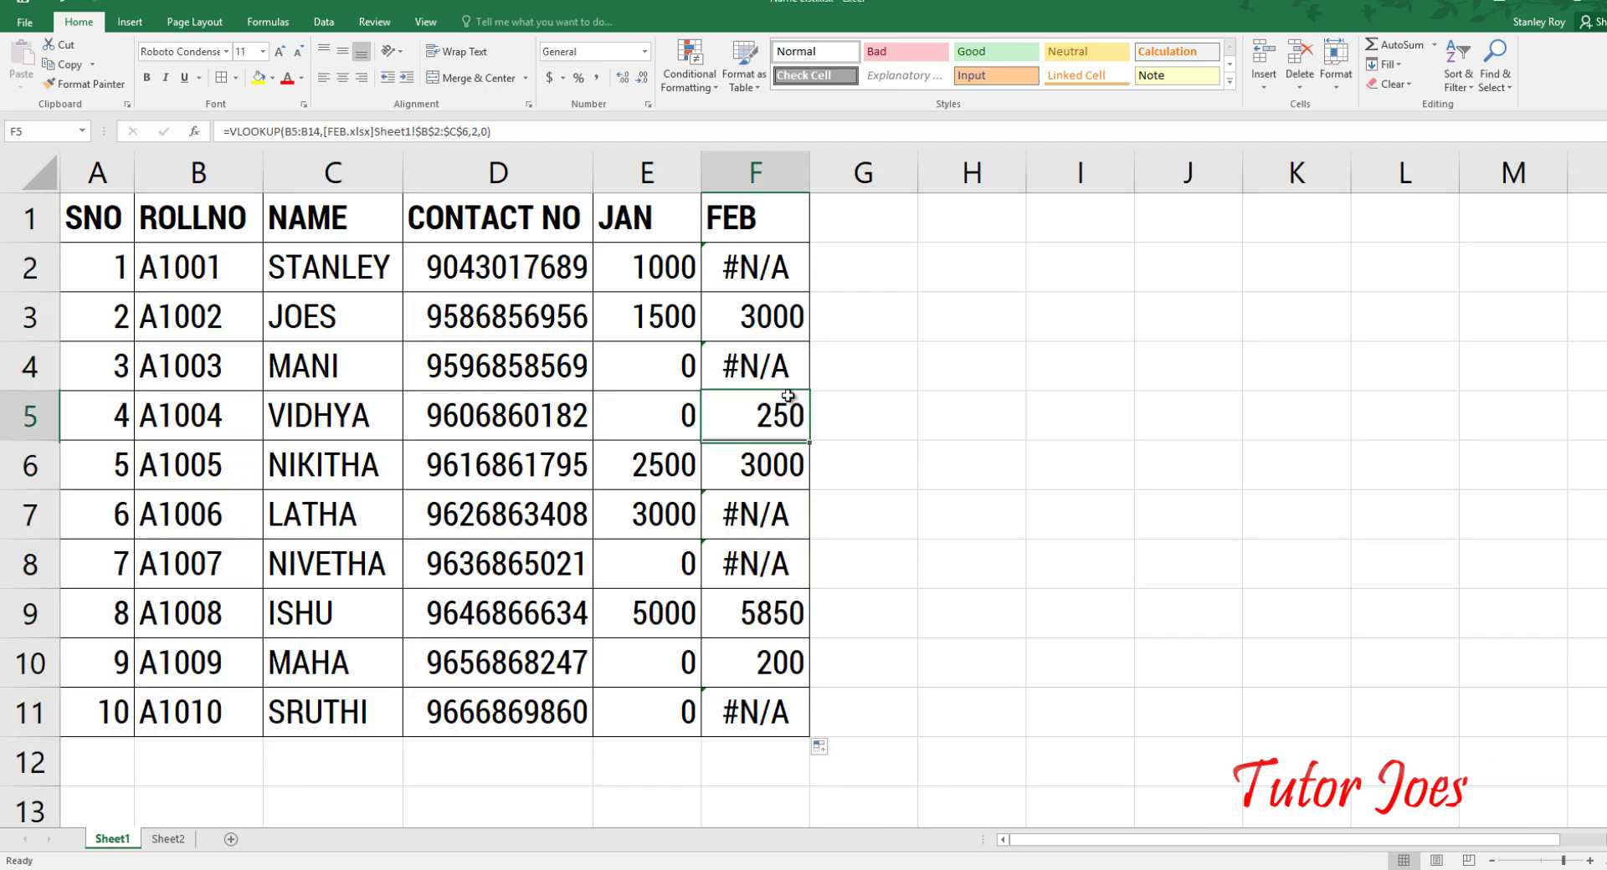
# Step: Wrap F2's lookup in IFERROR(...,0) and fill it down to F11
pyautogui.doubleClick(740, 262)
pyautogui.click(725, 266)
pyautogui.write('i')
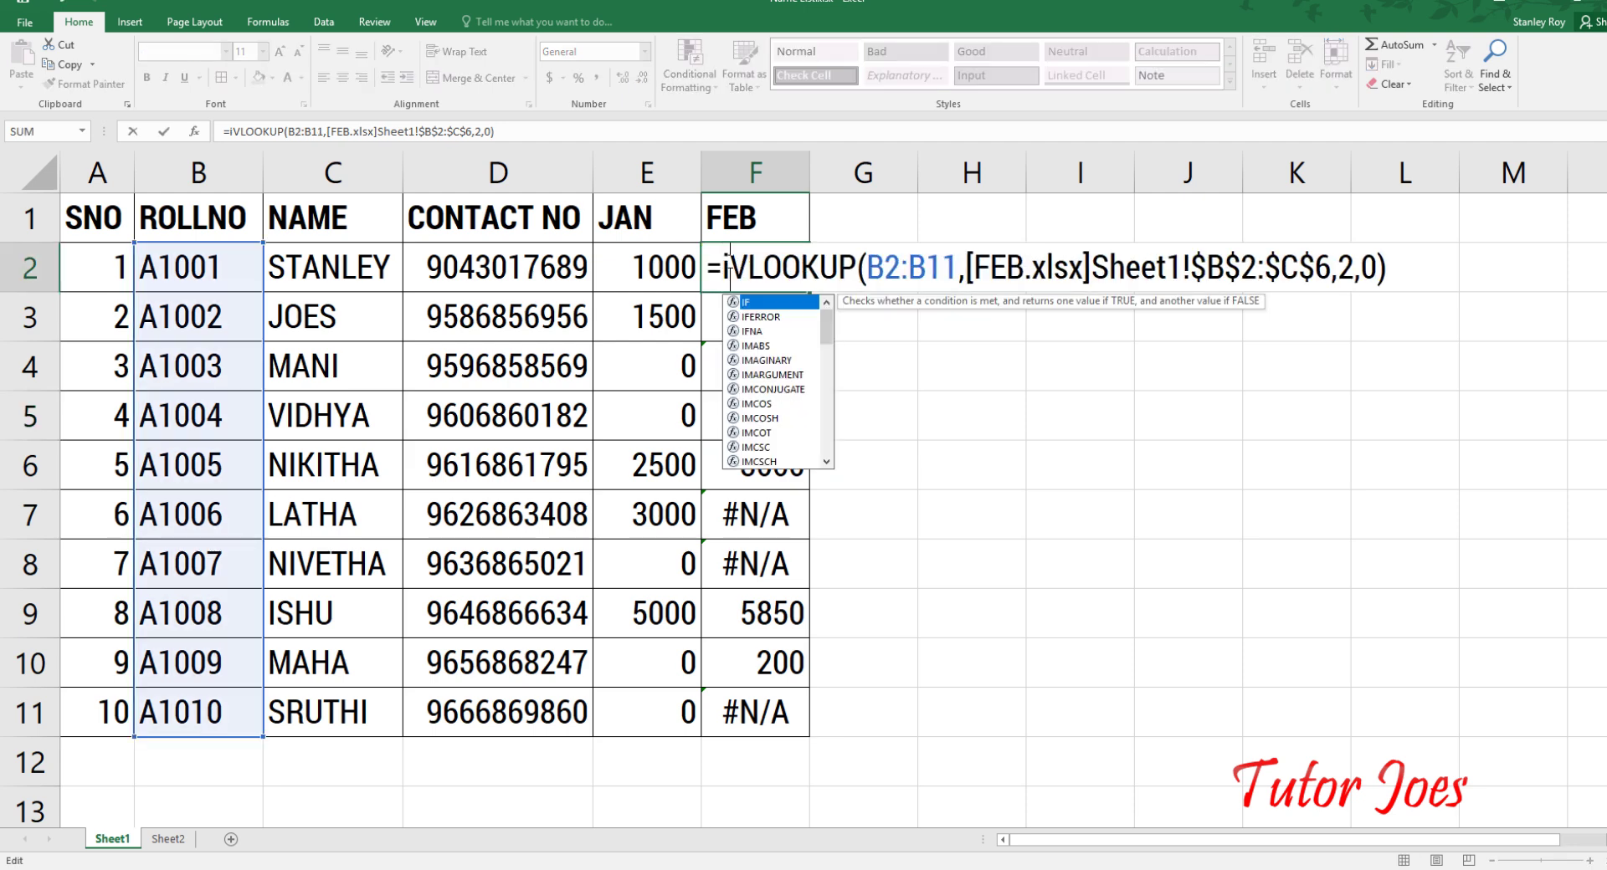
pyautogui.write('ferro')
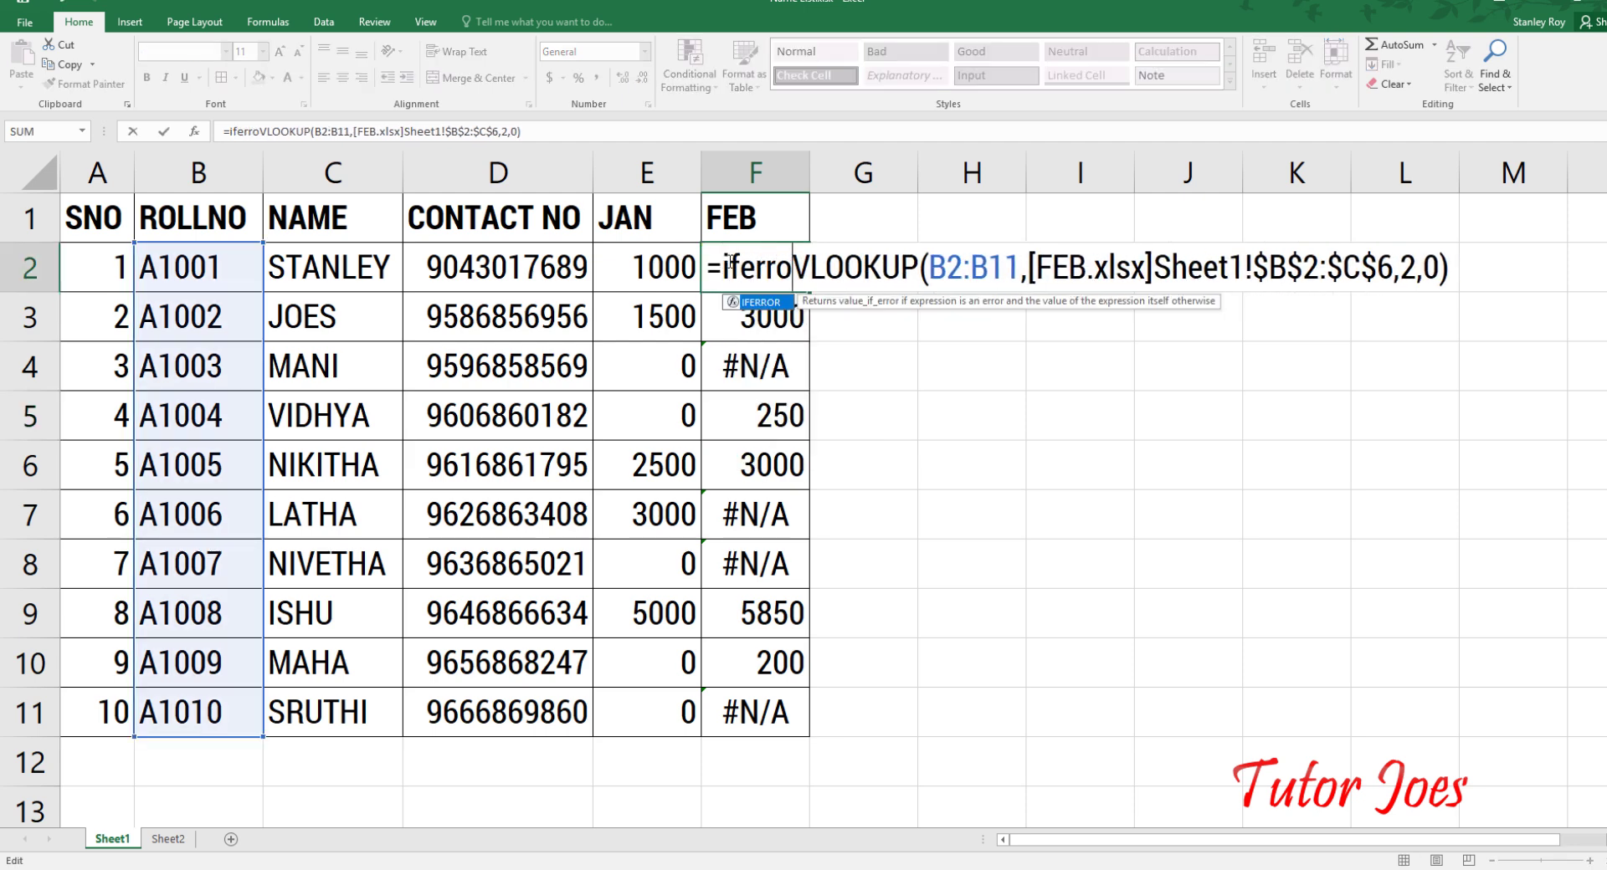
pyautogui.write('r(')
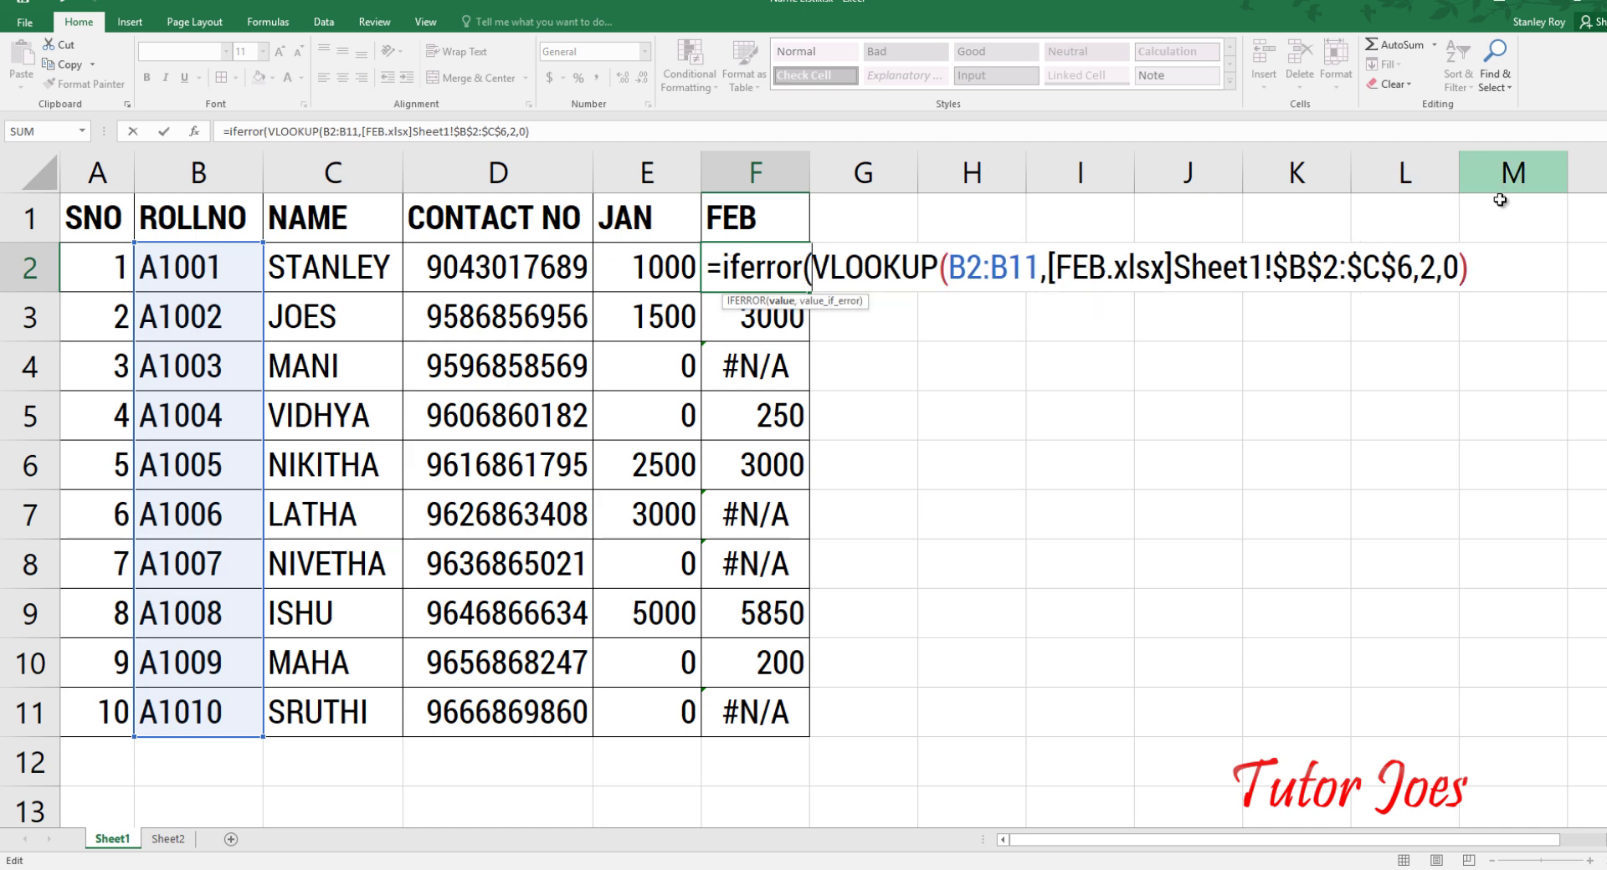
pyautogui.click(1481, 266)
pyautogui.write(',')
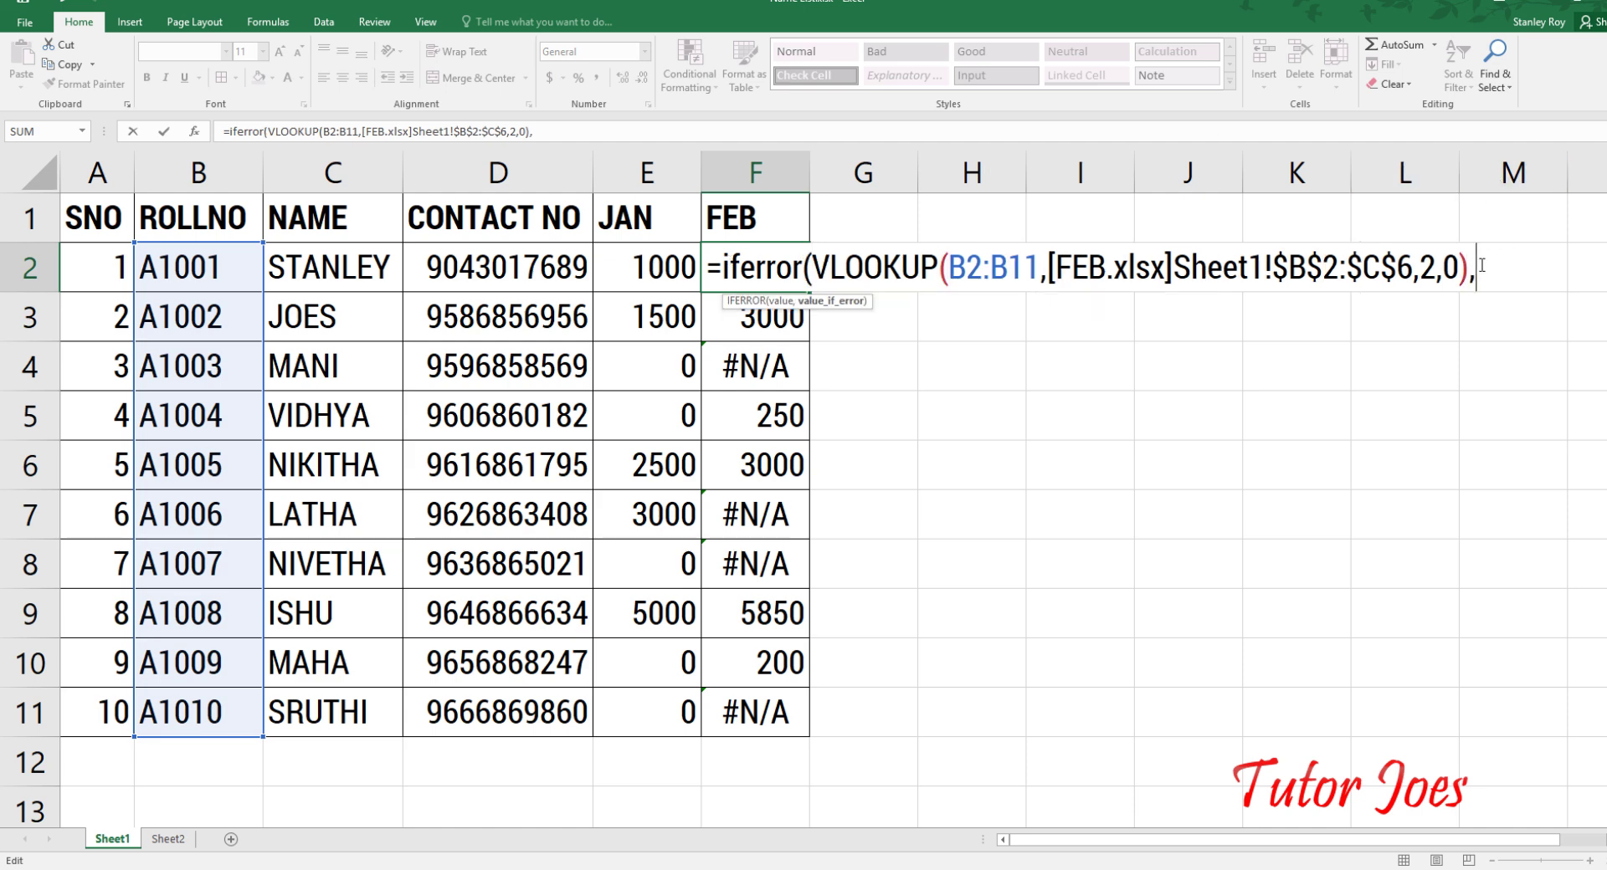
pyautogui.write('0)')
pyautogui.press('Return')
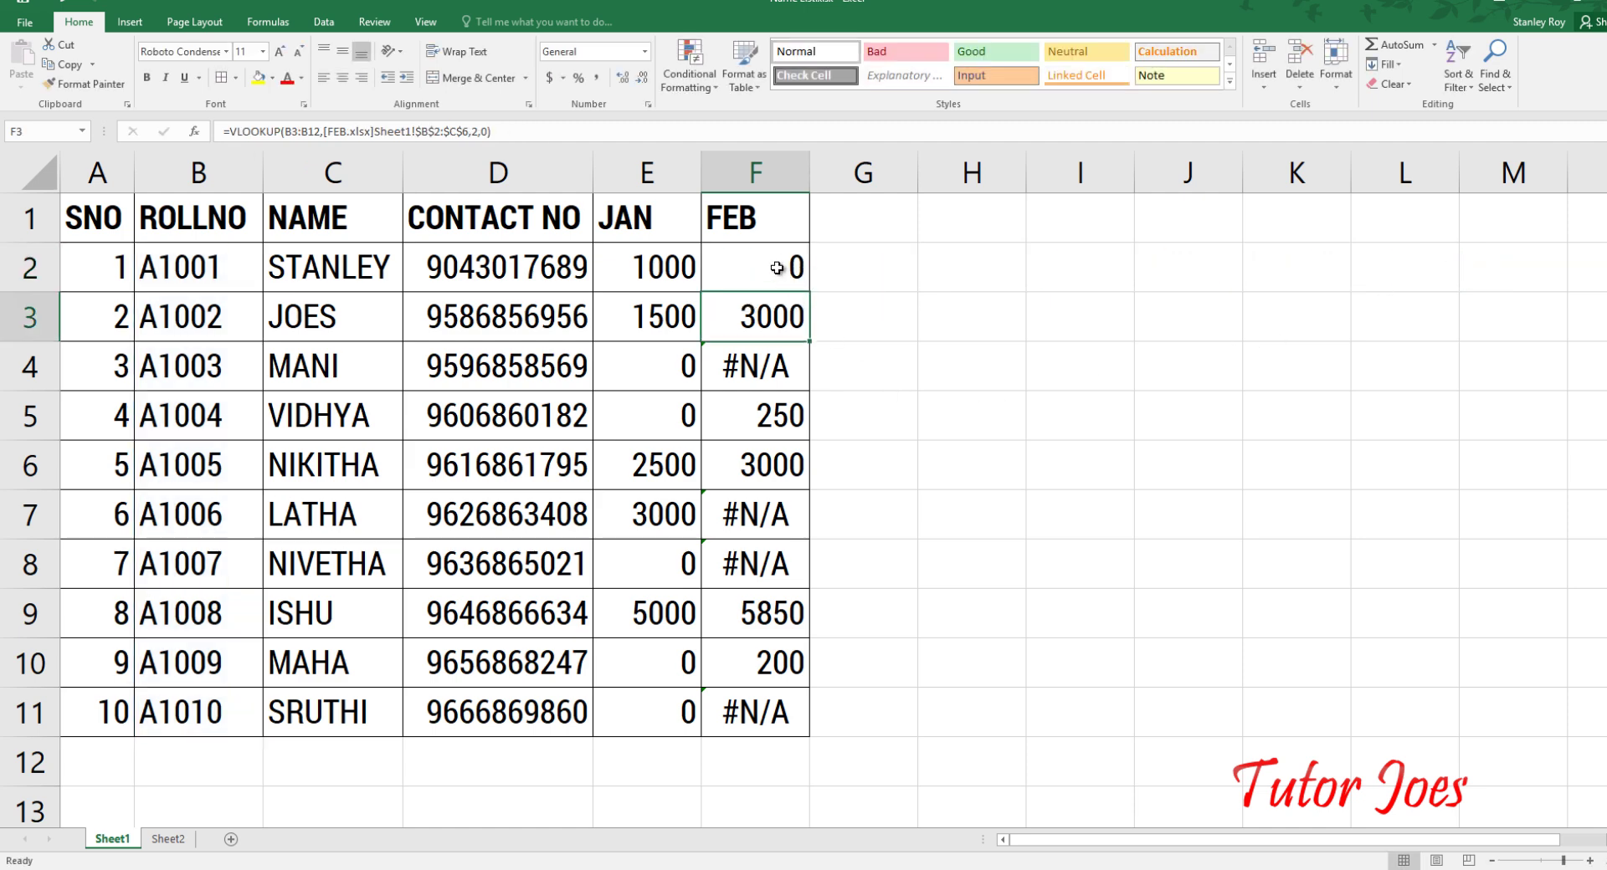
pyautogui.click(779, 270)
pyautogui.moveTo(813, 293); pyautogui.dragTo(825, 741)
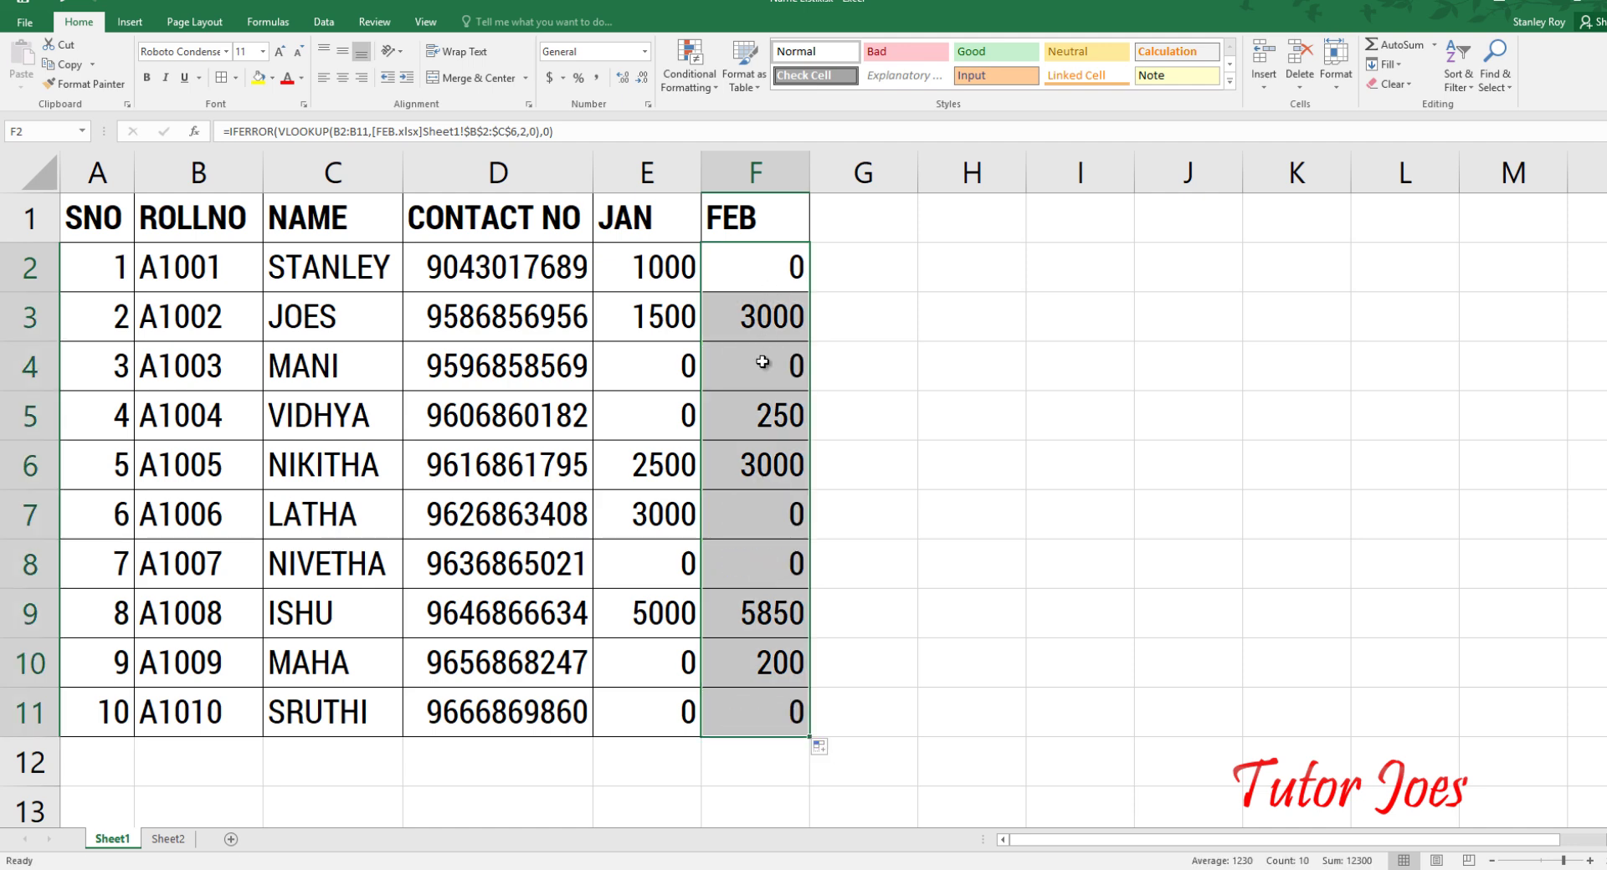
pyautogui.scroll(-2, 475, 717)
# Step: Label row 12 'TOTAL AMT' in column D
pyautogui.click(511, 488)
pyautogui.scroll(2, 561, 561)
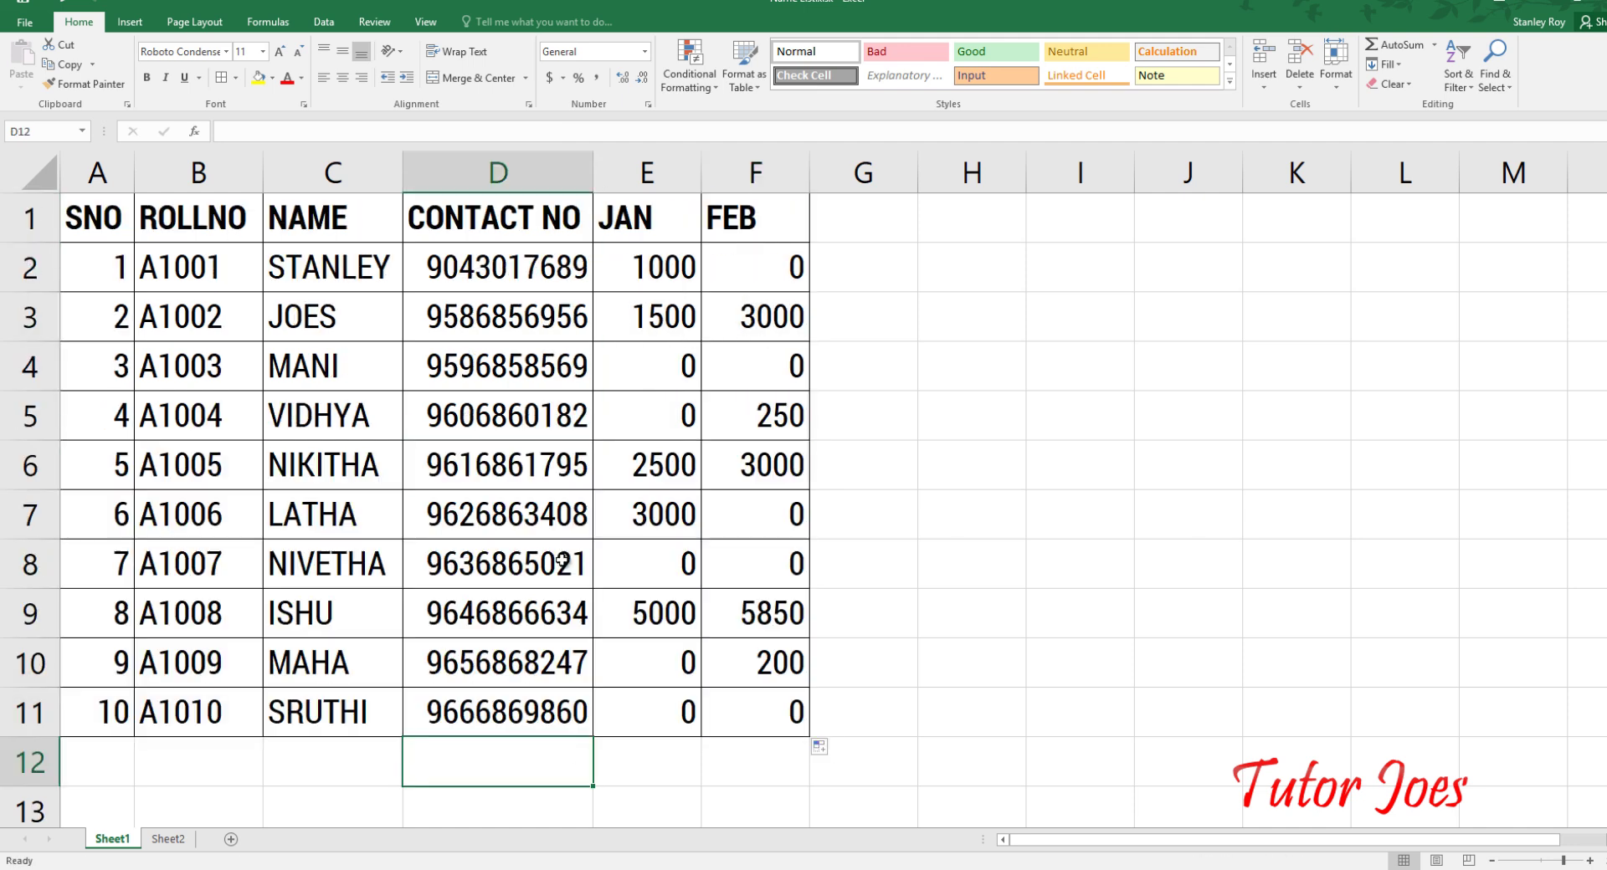
pyautogui.write('TOTAL ')
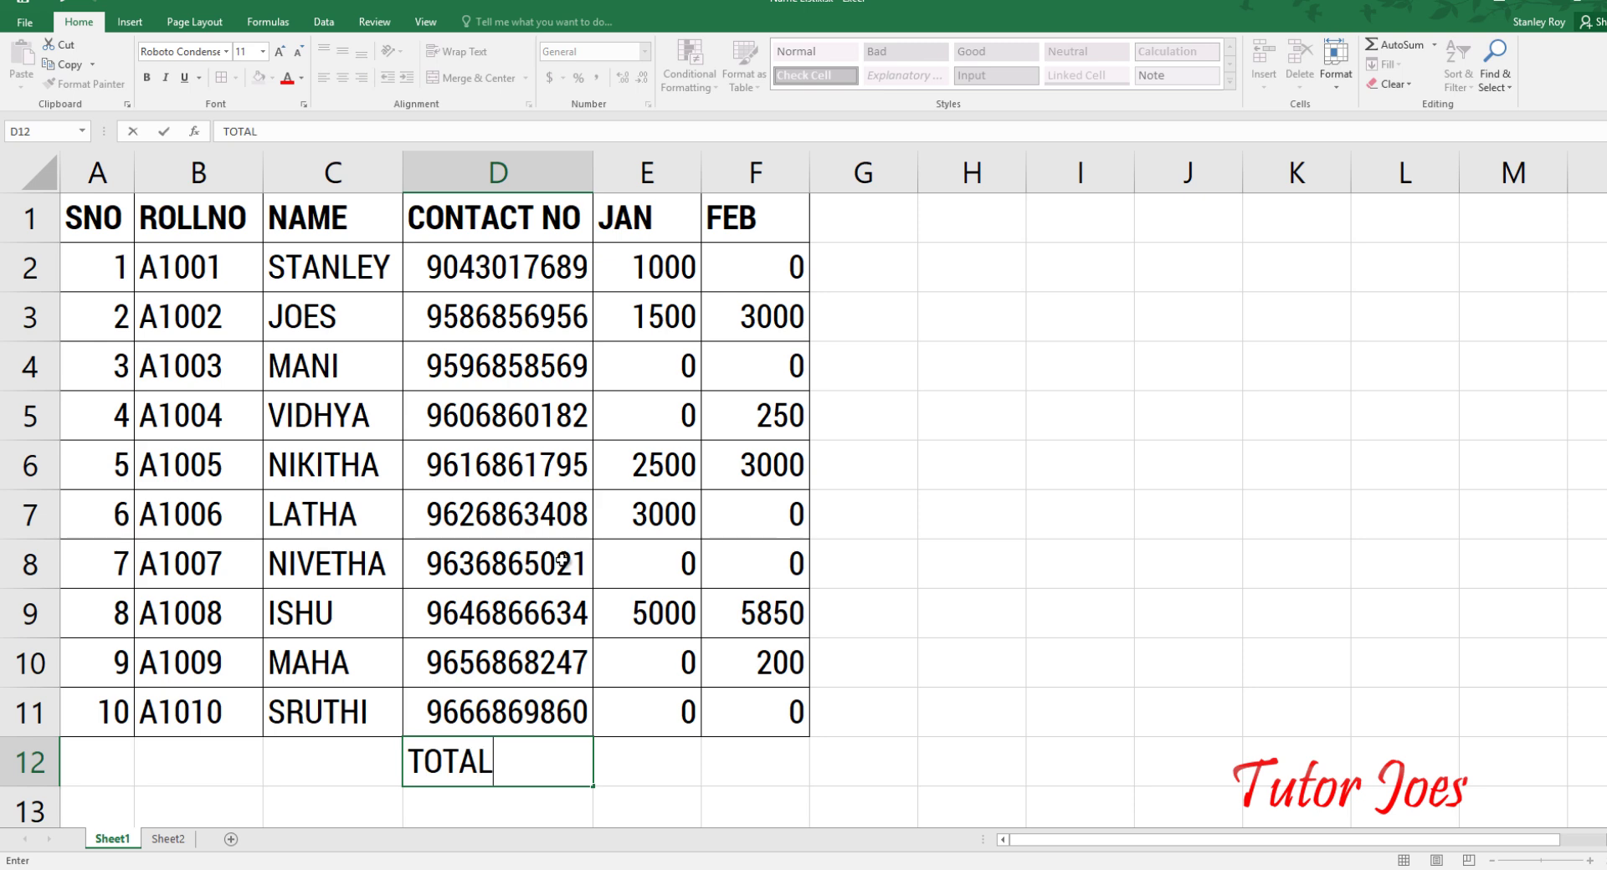
pyautogui.write('AMT')
pyautogui.press('Return')
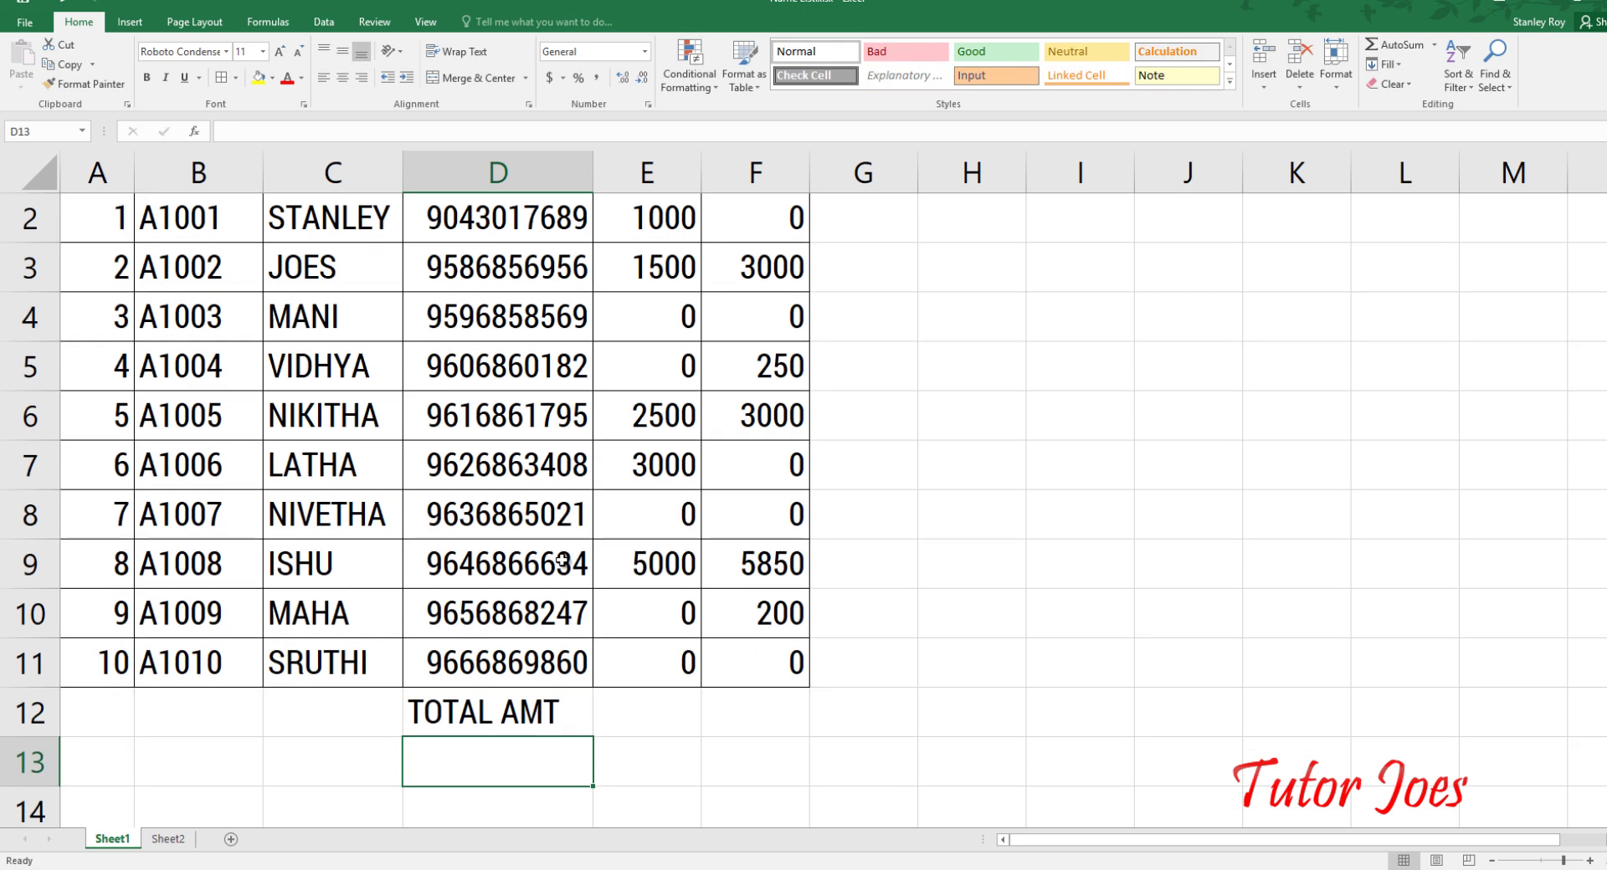
pyautogui.press('Up')
pyautogui.press('Right')
pyautogui.press('Right')
pyautogui.press('Left')
pyautogui.scroll(1, 544, 557)
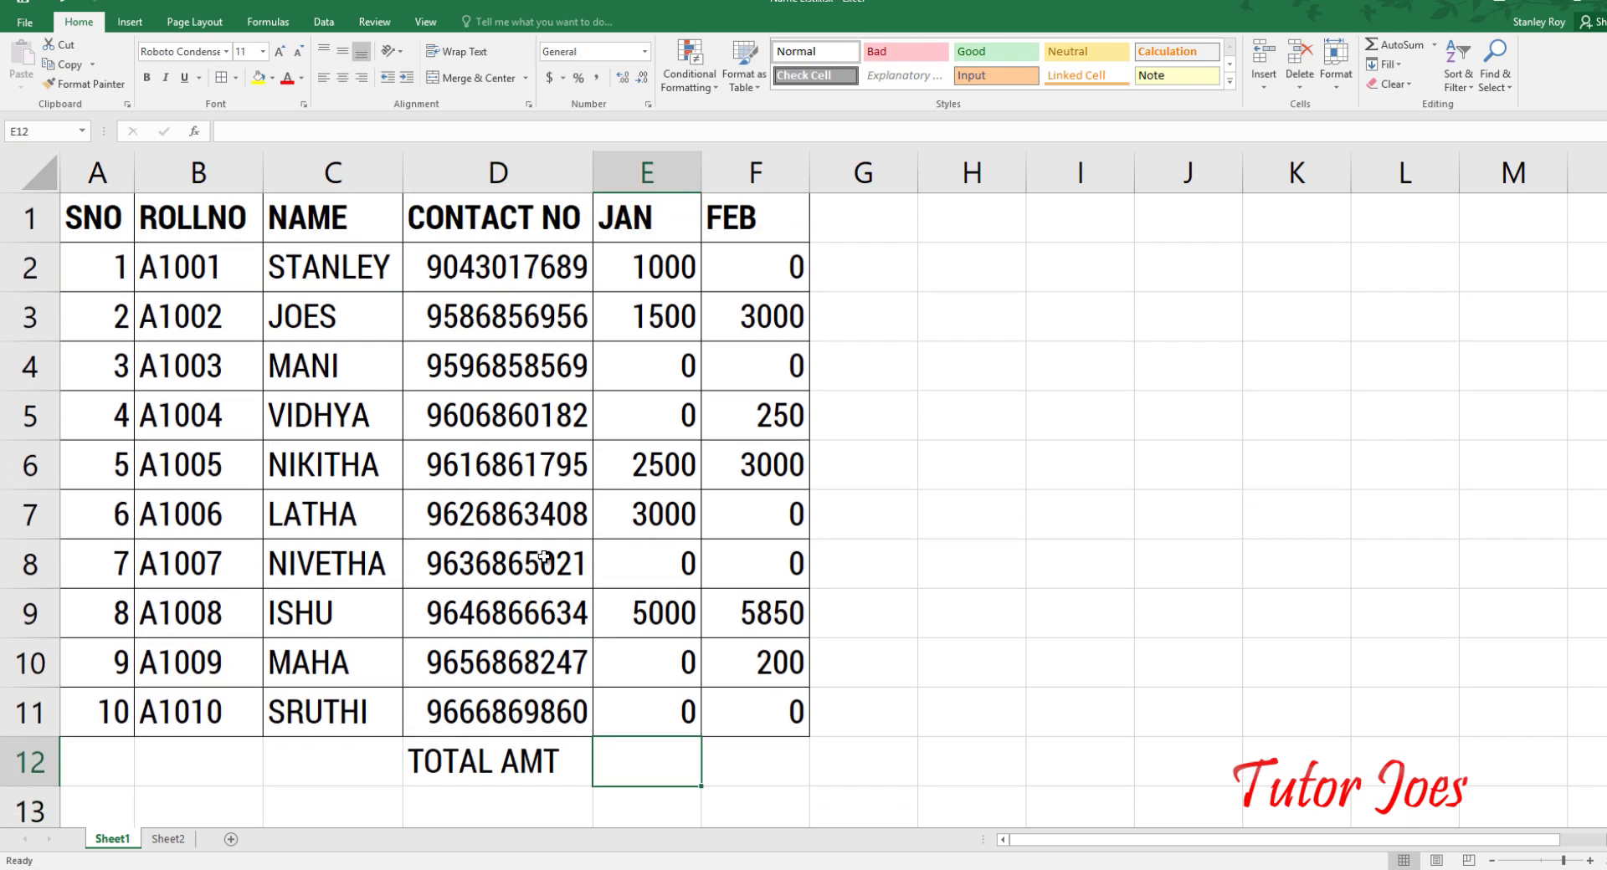
# Step: AutoSum the JAN amounts in E12 and copy it to F12, giving 13000 and 12300
pyautogui.click(1389, 48)
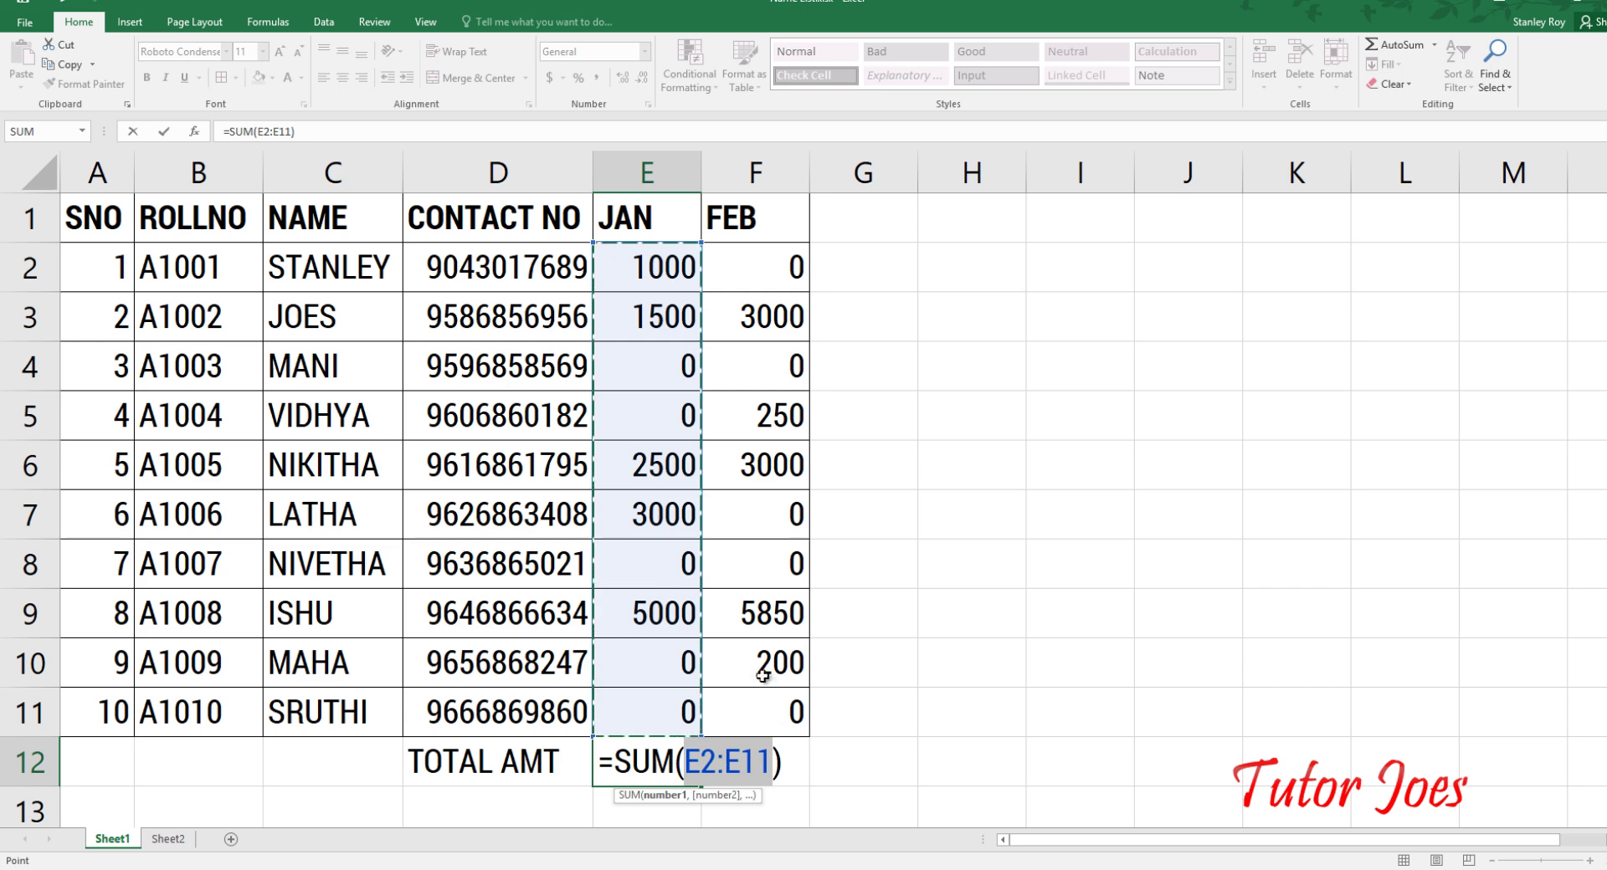
pyautogui.press('Return')
pyautogui.click(660, 720)
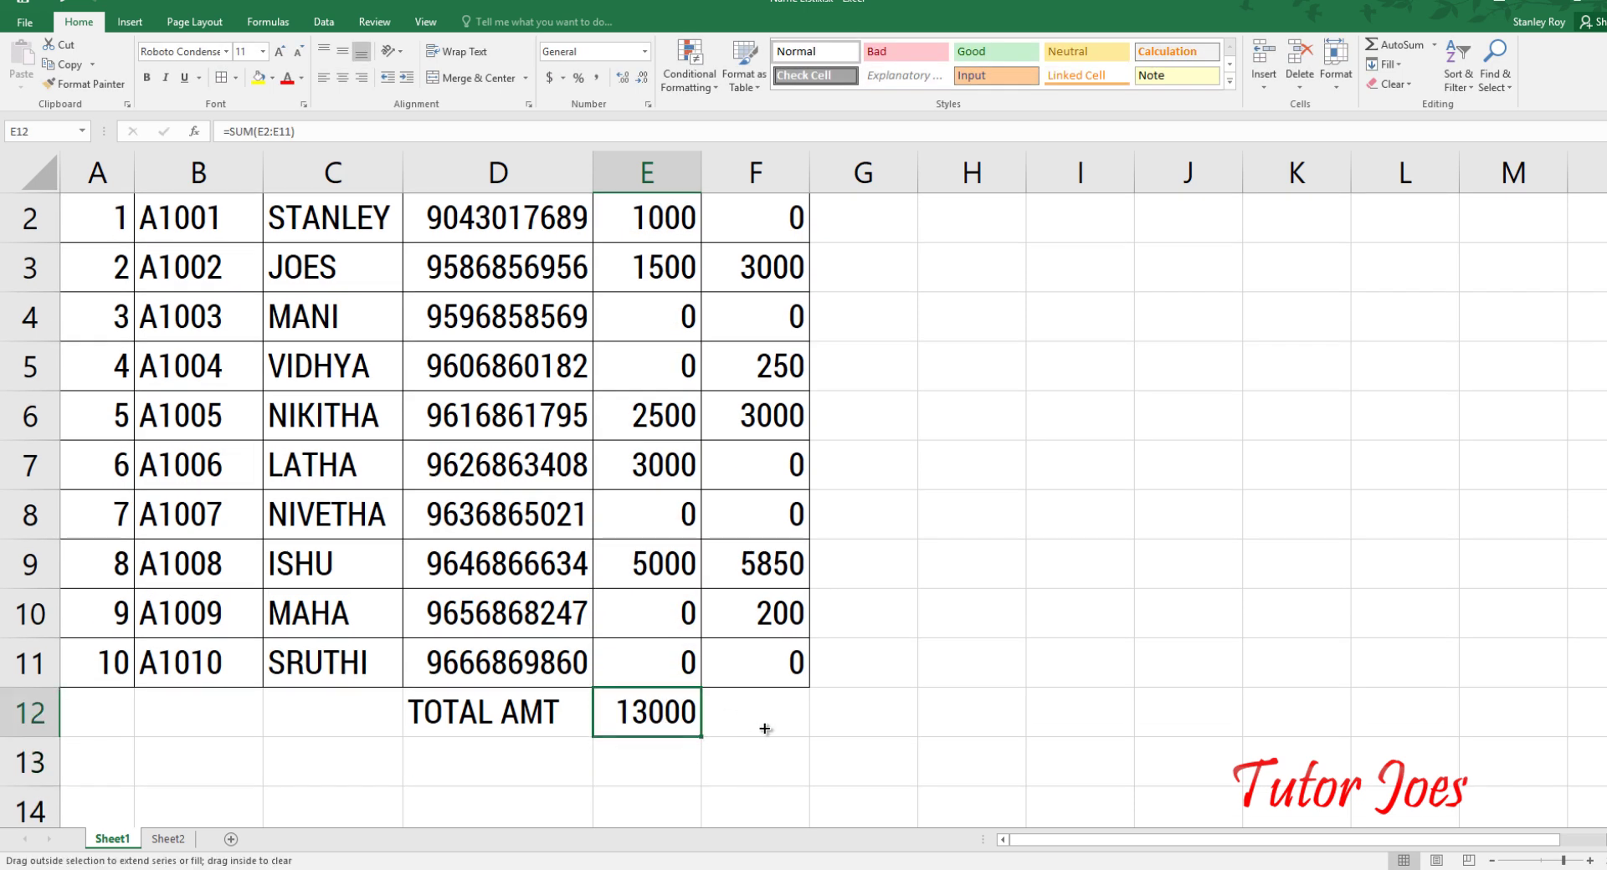
pyautogui.moveTo(706, 736); pyautogui.dragTo(806, 739)
pyautogui.scroll(1, 812, 740)
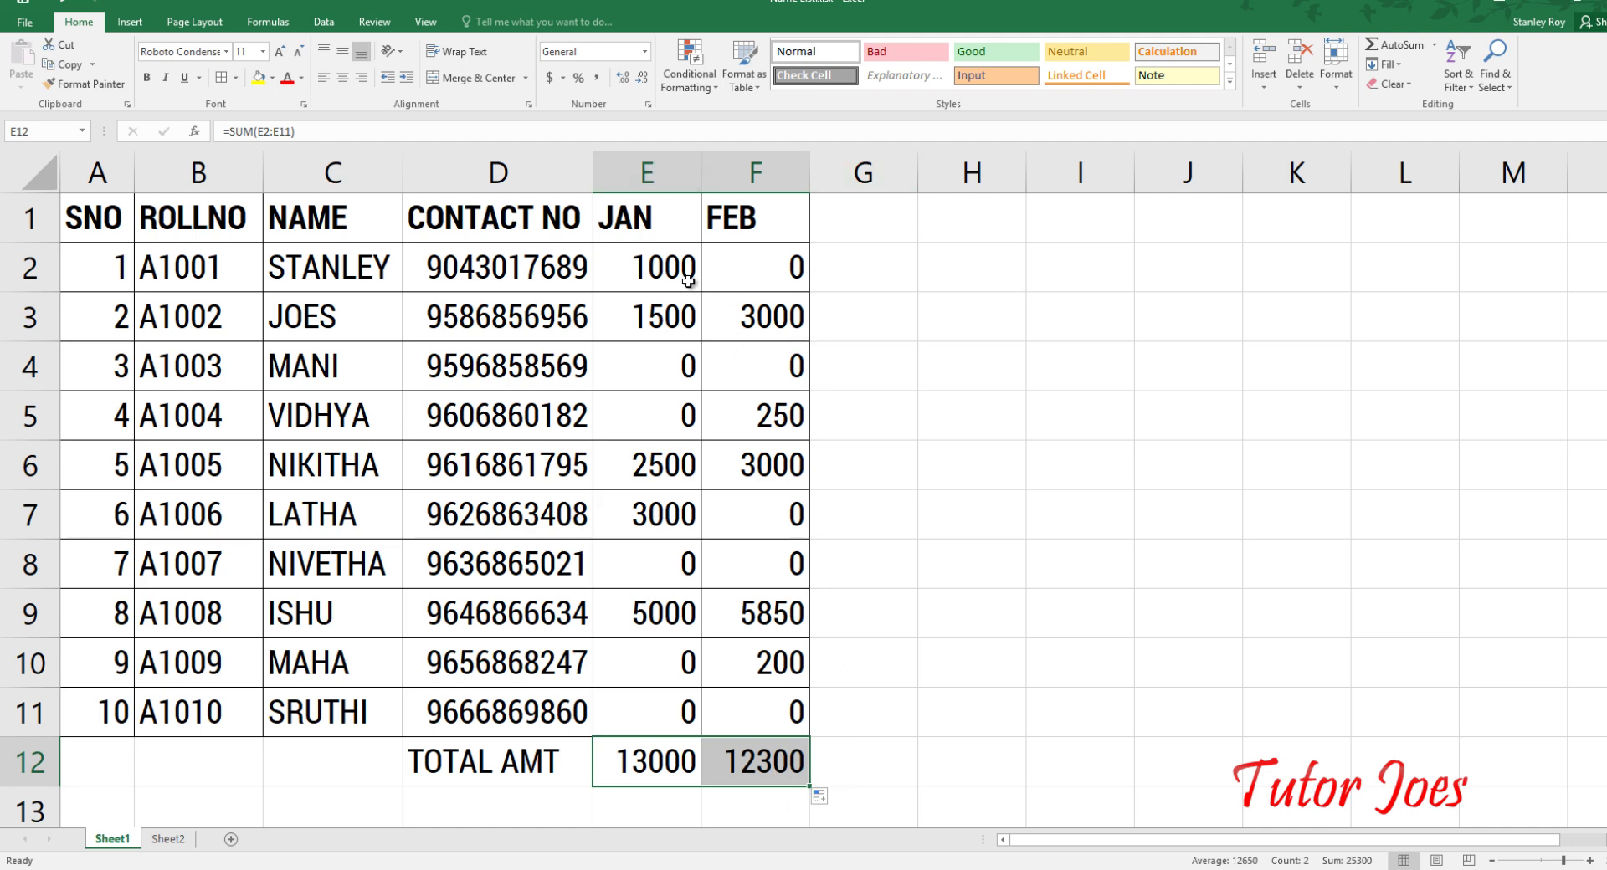
pyautogui.click(858, 266)
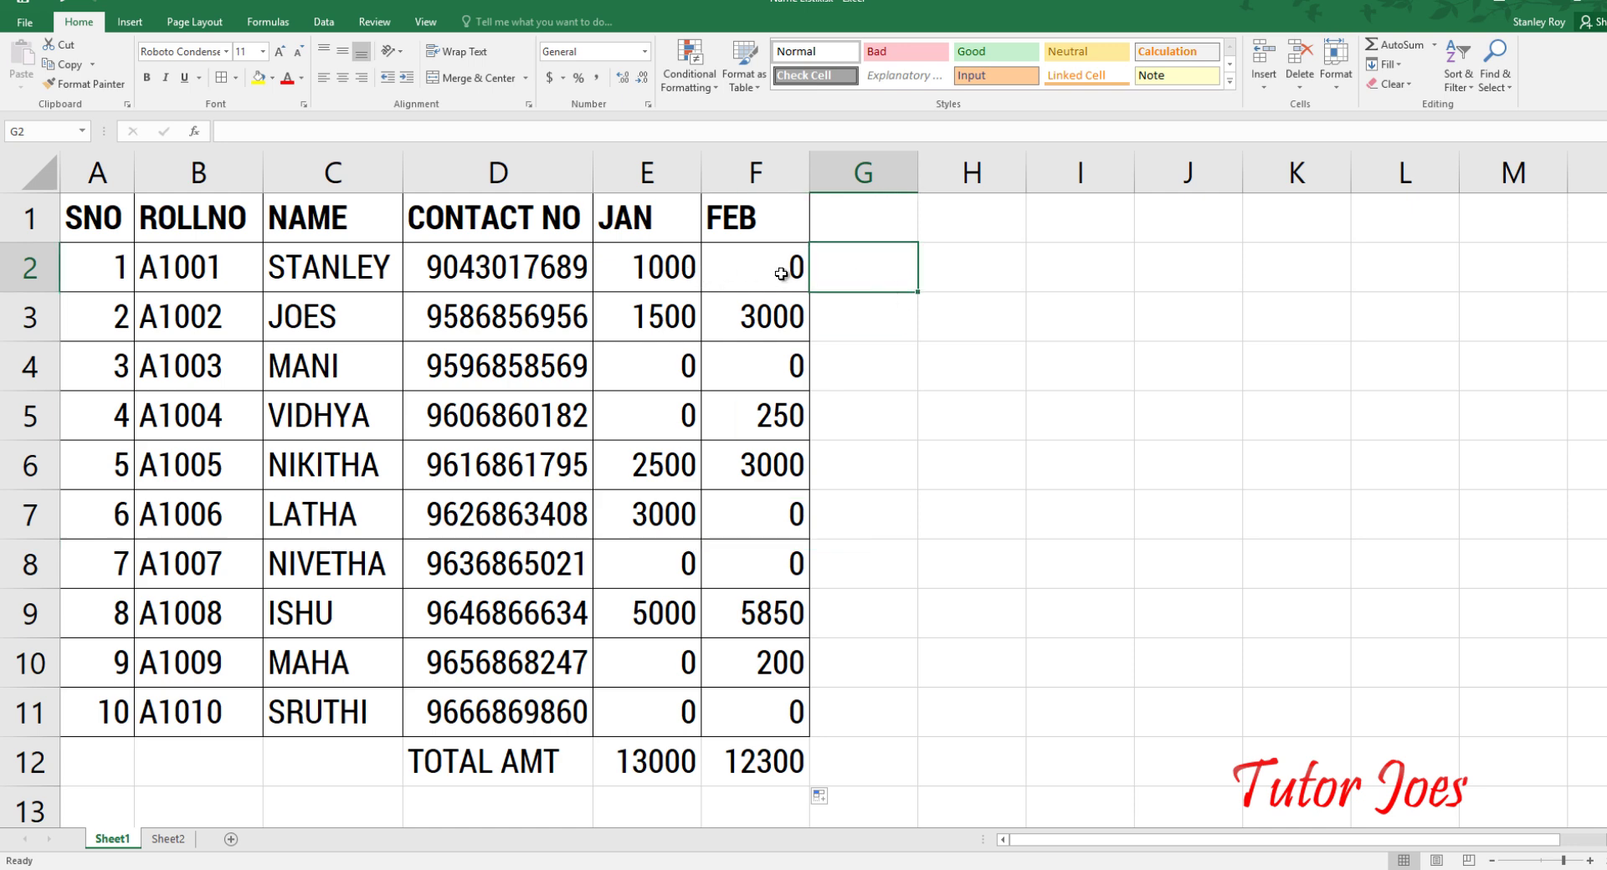
# Step: Enter =SUM(E2:F2) in G2 and fill it down to G11, giving totals like 4500 and 10850
pyautogui.click(1393, 45)
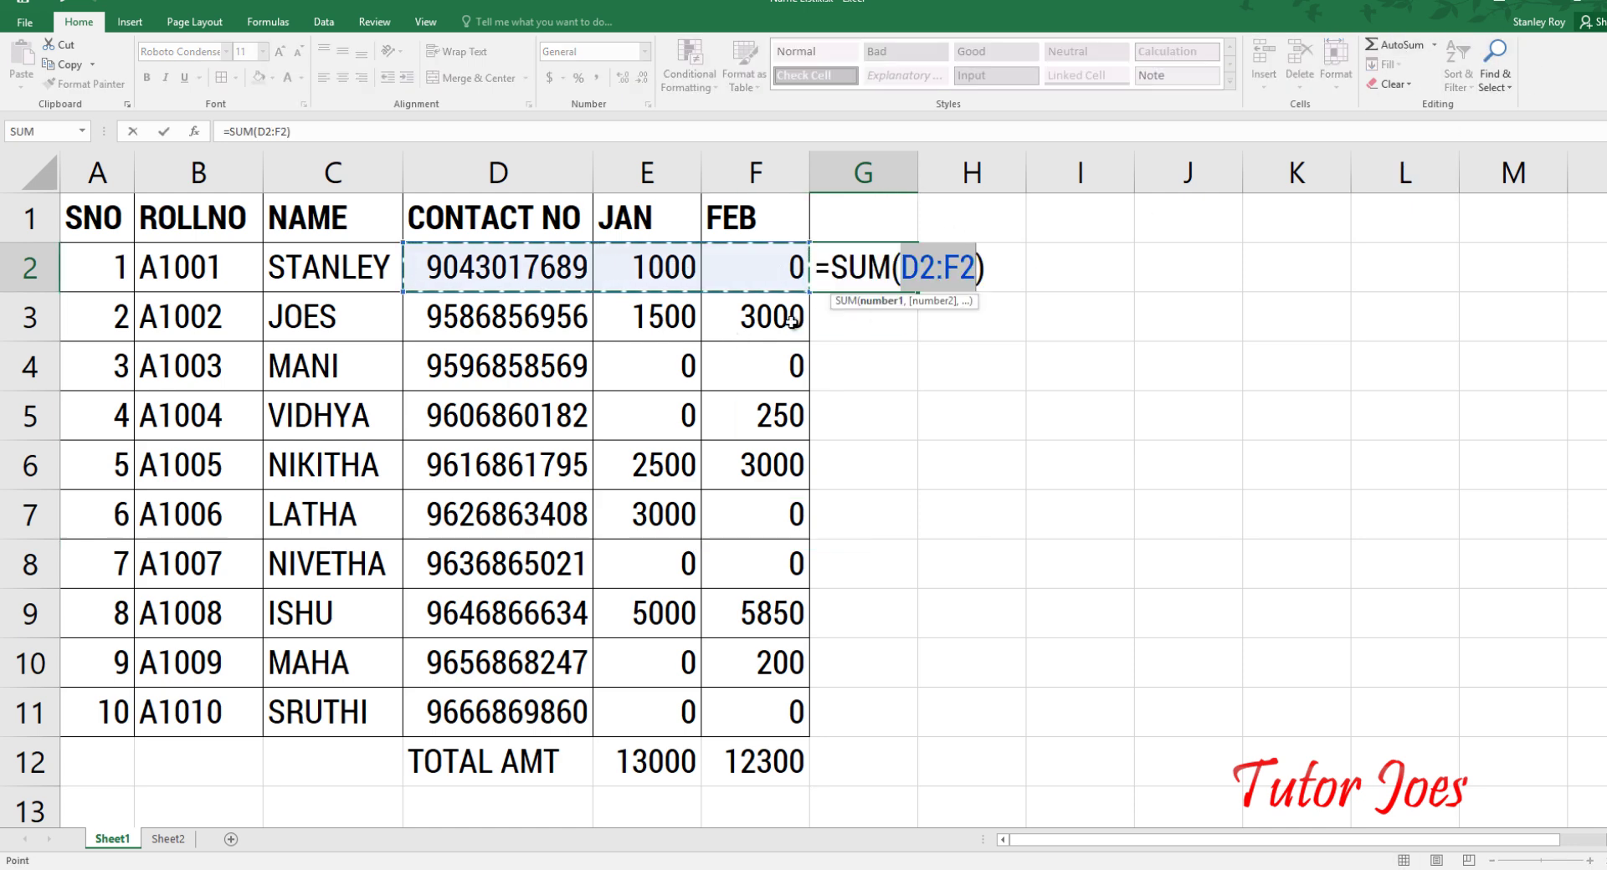
pyautogui.click(921, 266)
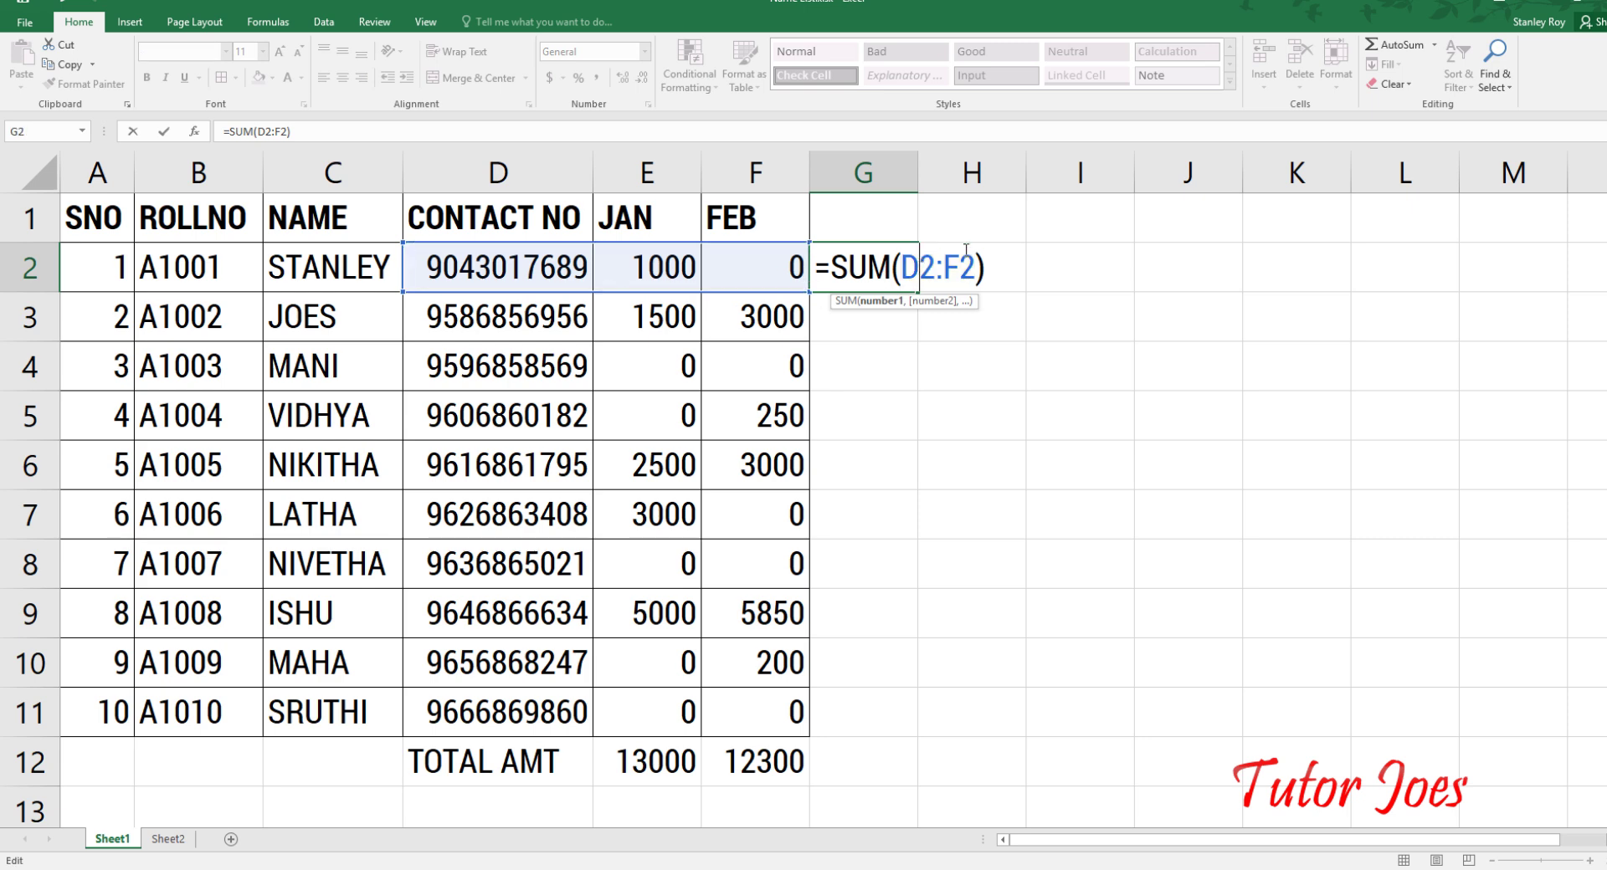
pyautogui.press('BackSpace')
pyautogui.write('E')
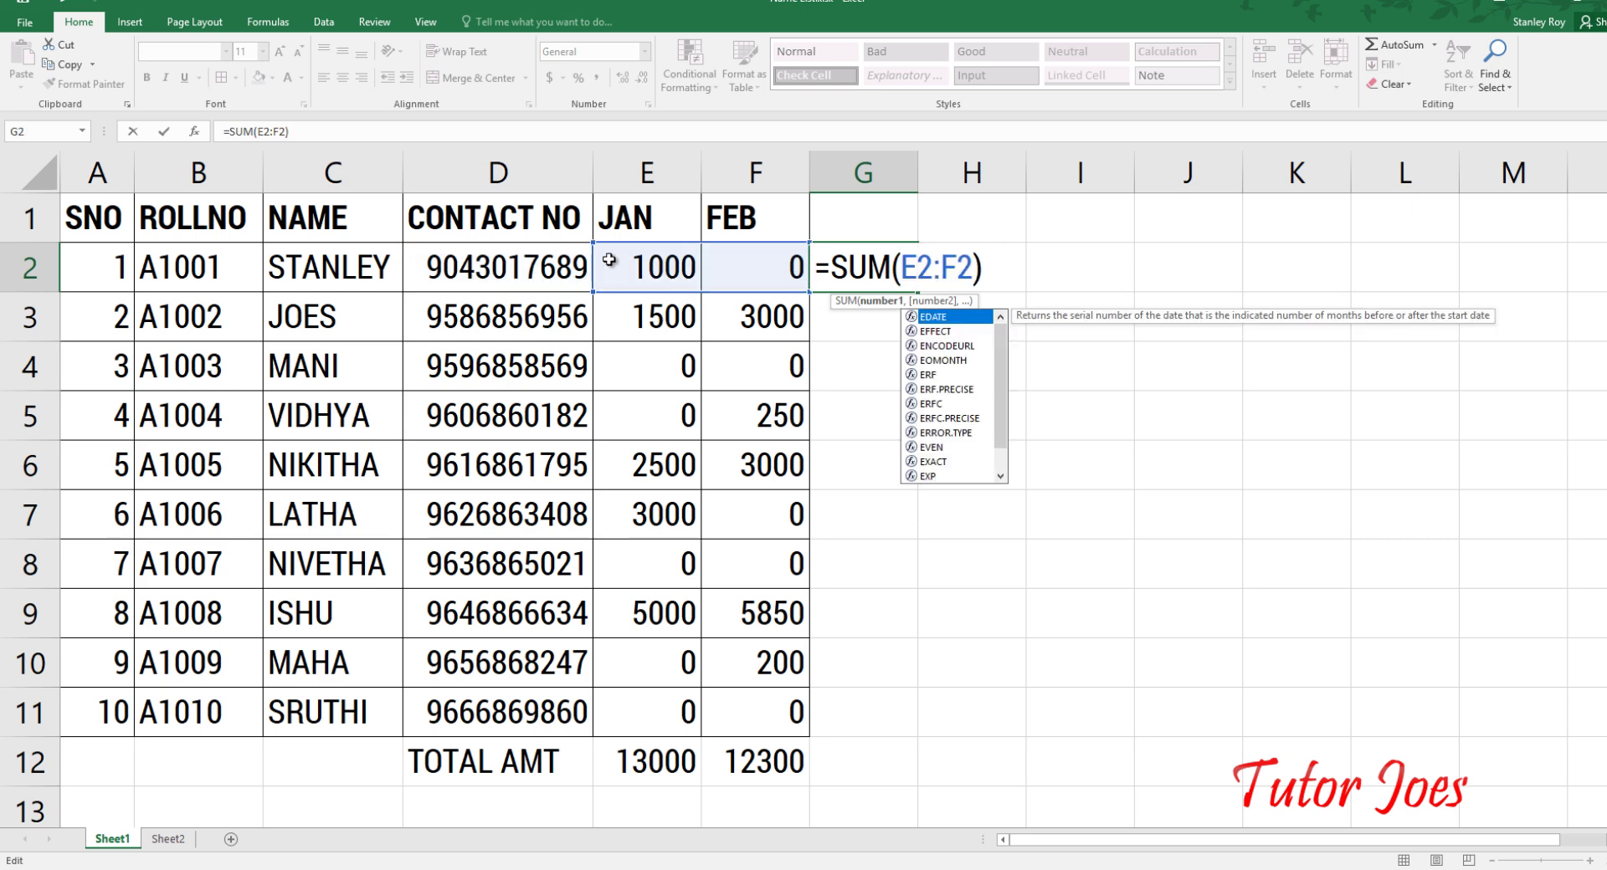
pyautogui.press('Return')
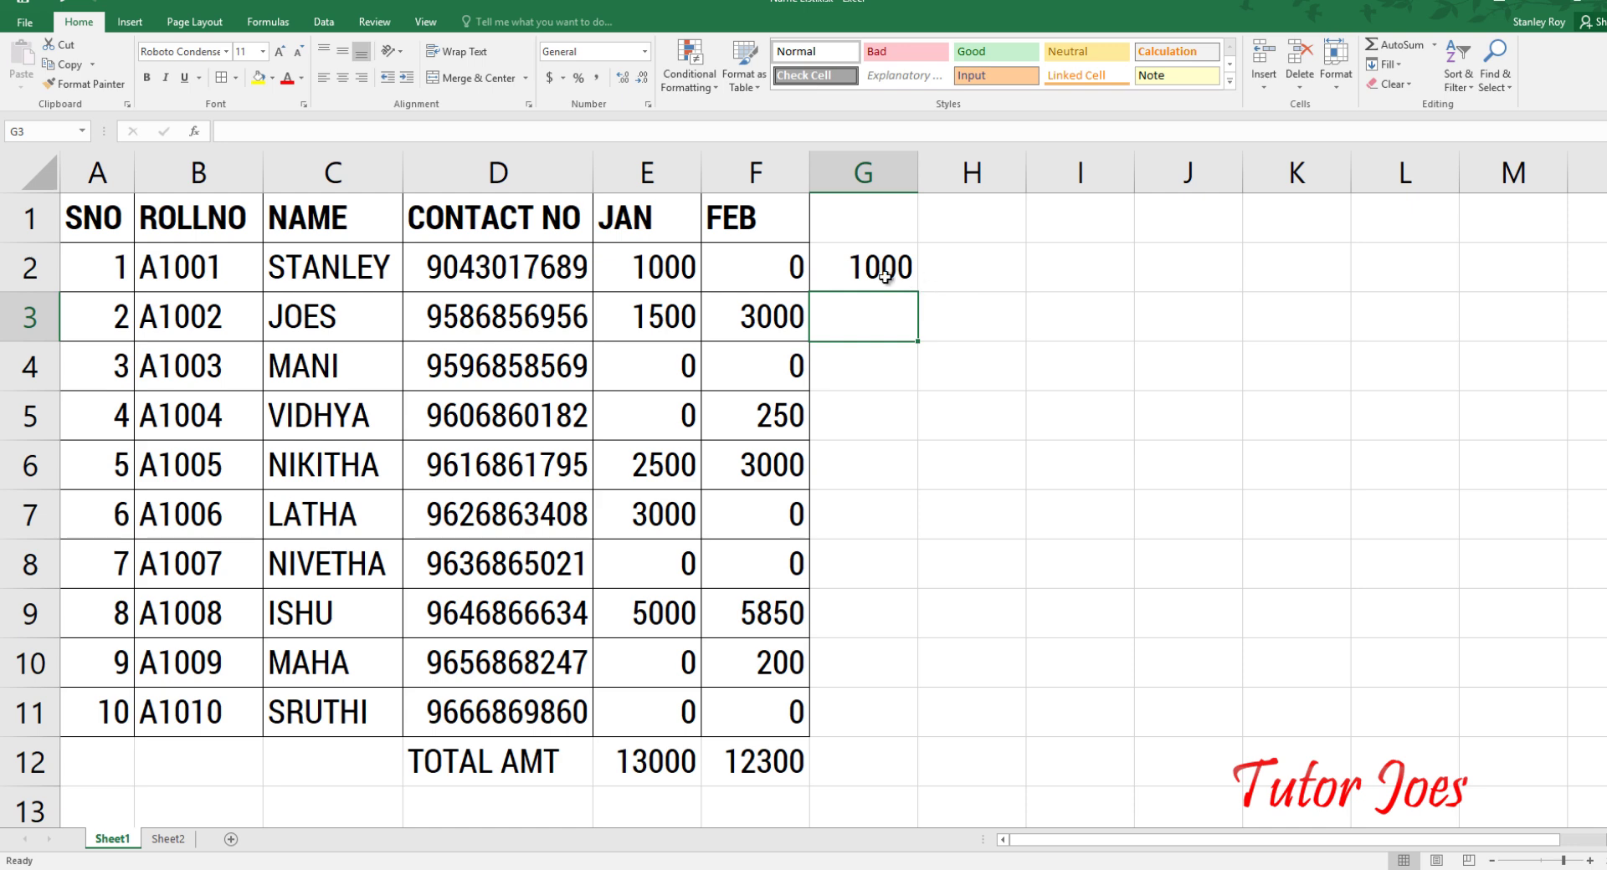
pyautogui.click(883, 266)
pyautogui.moveTo(918, 292)
pyautogui.mouseDown()
pyautogui.moveTo(944, 477)
pyautogui.moveTo(889, 743)
pyautogui.mouseUp()
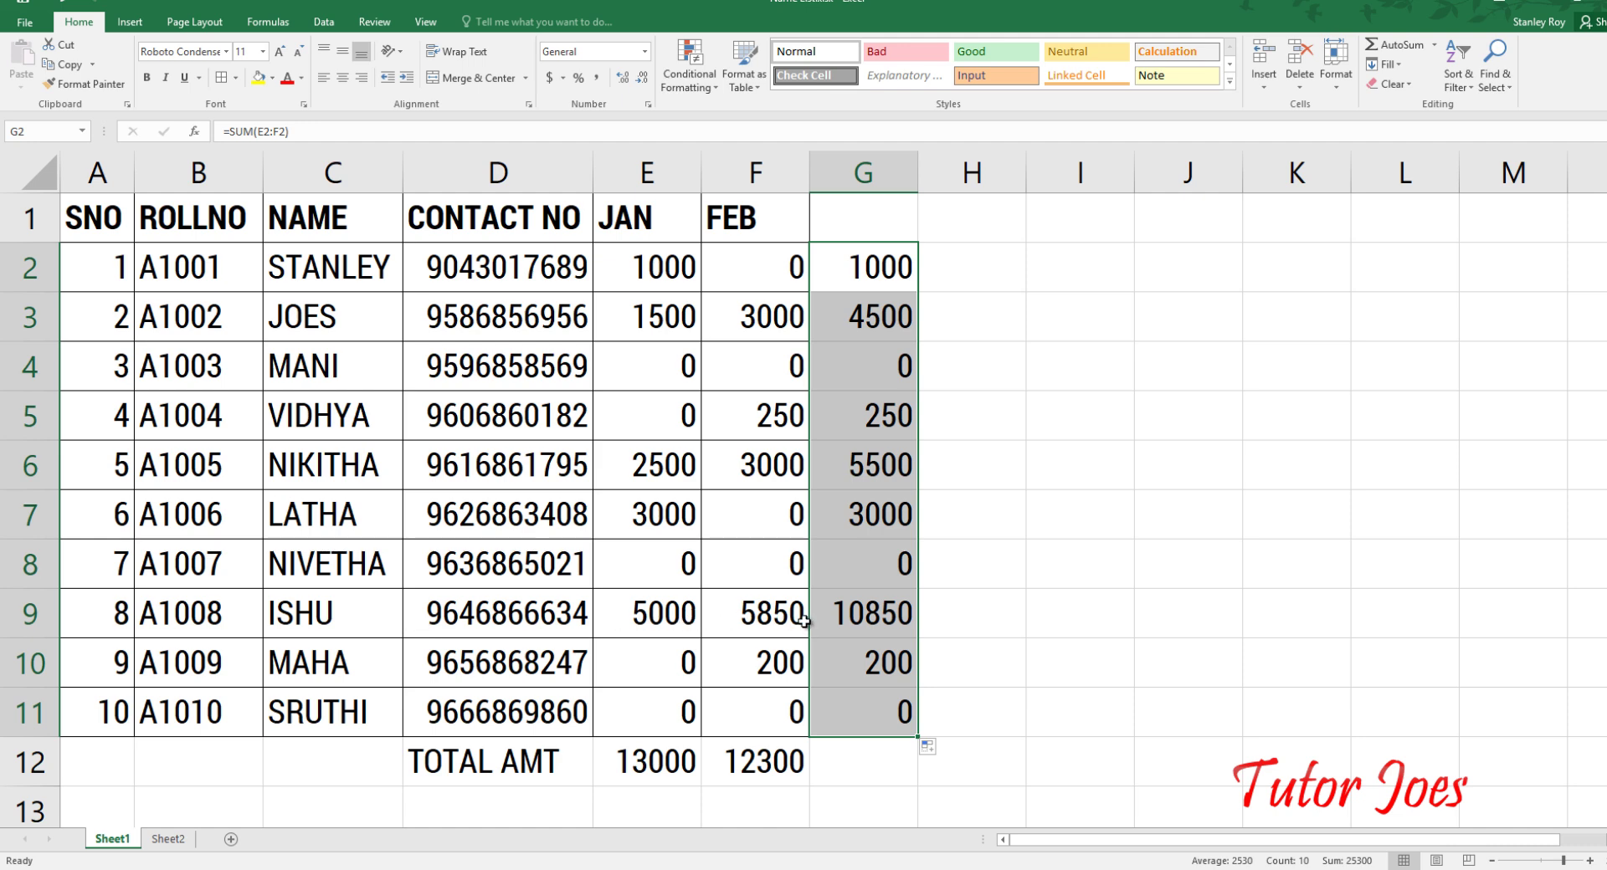
pyautogui.click(839, 624)
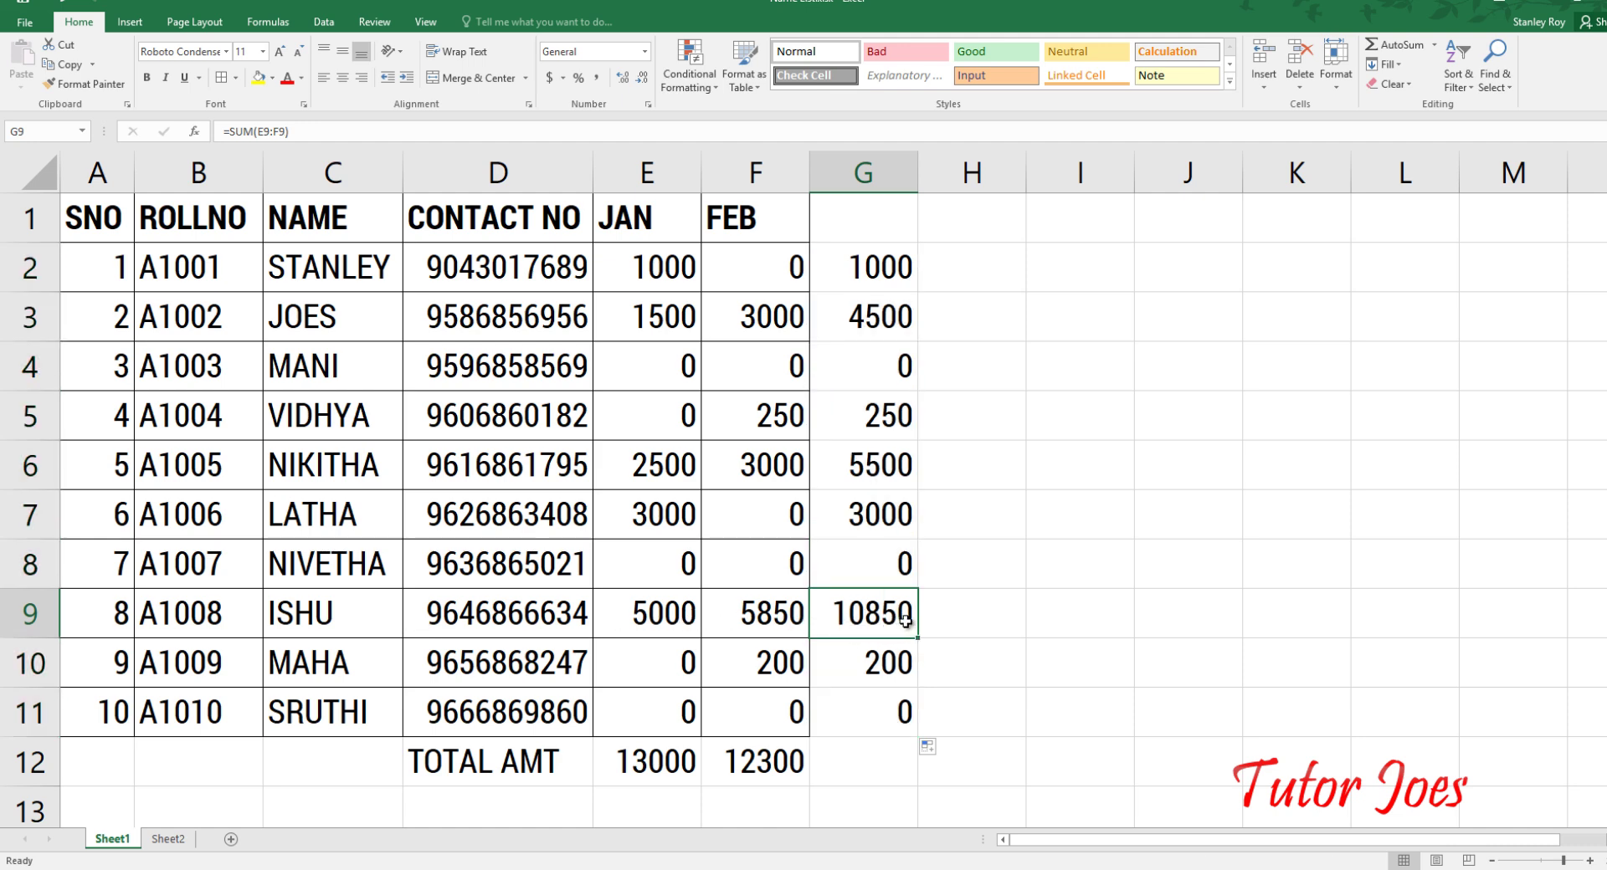
# Step: Head column G with 'TOTAL' in G1
pyautogui.click(858, 201)
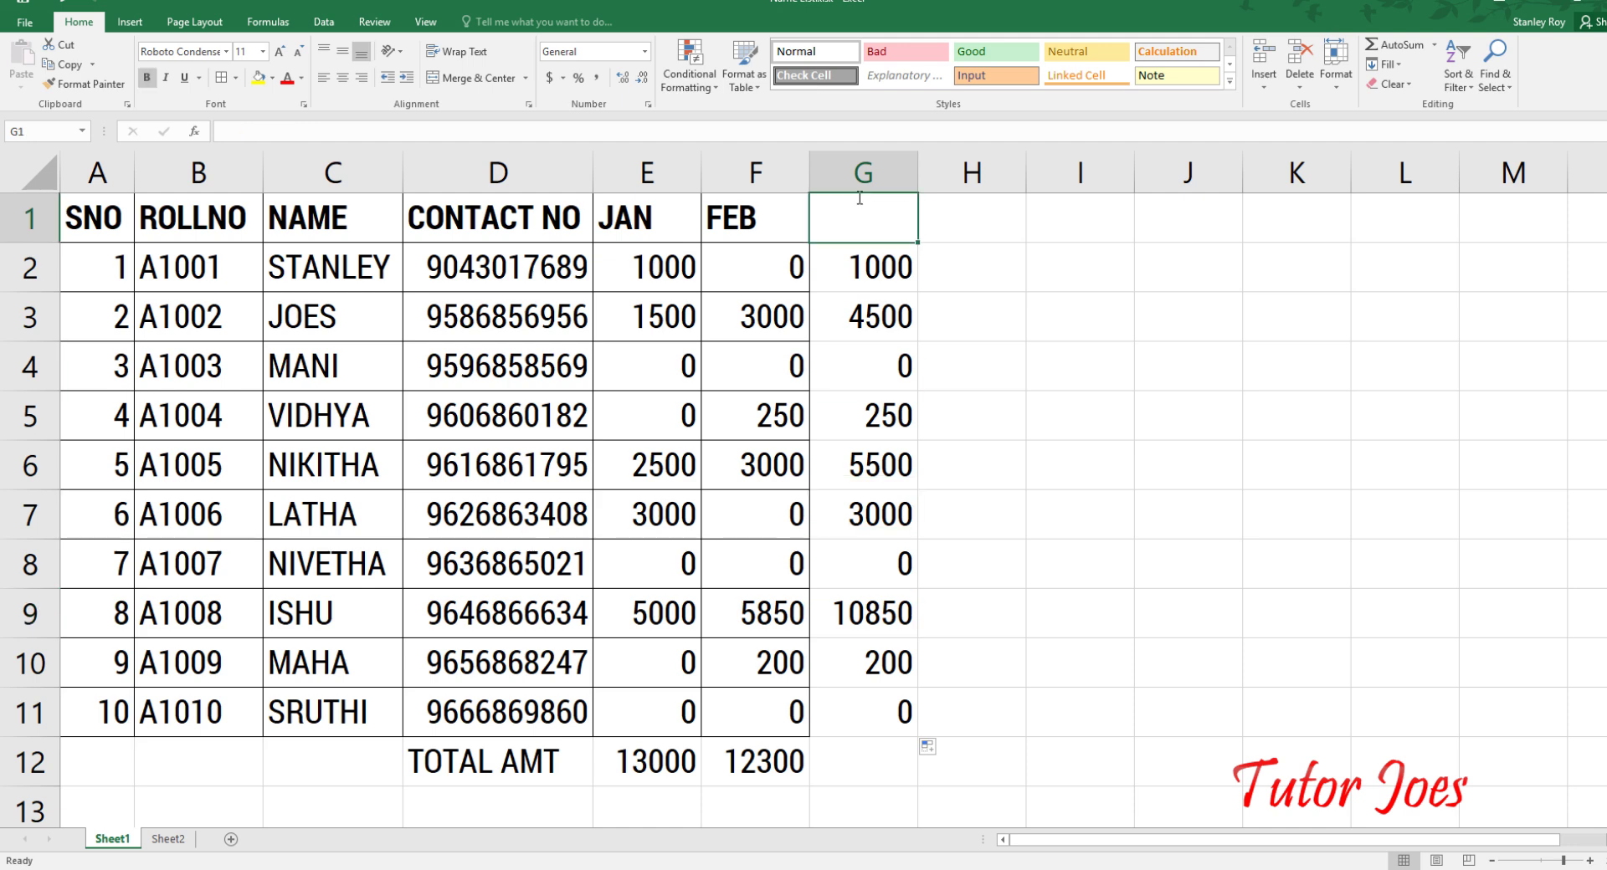
pyautogui.write('TOtAL')
pyautogui.press('BackSpace')
pyautogui.press('BackSpace')
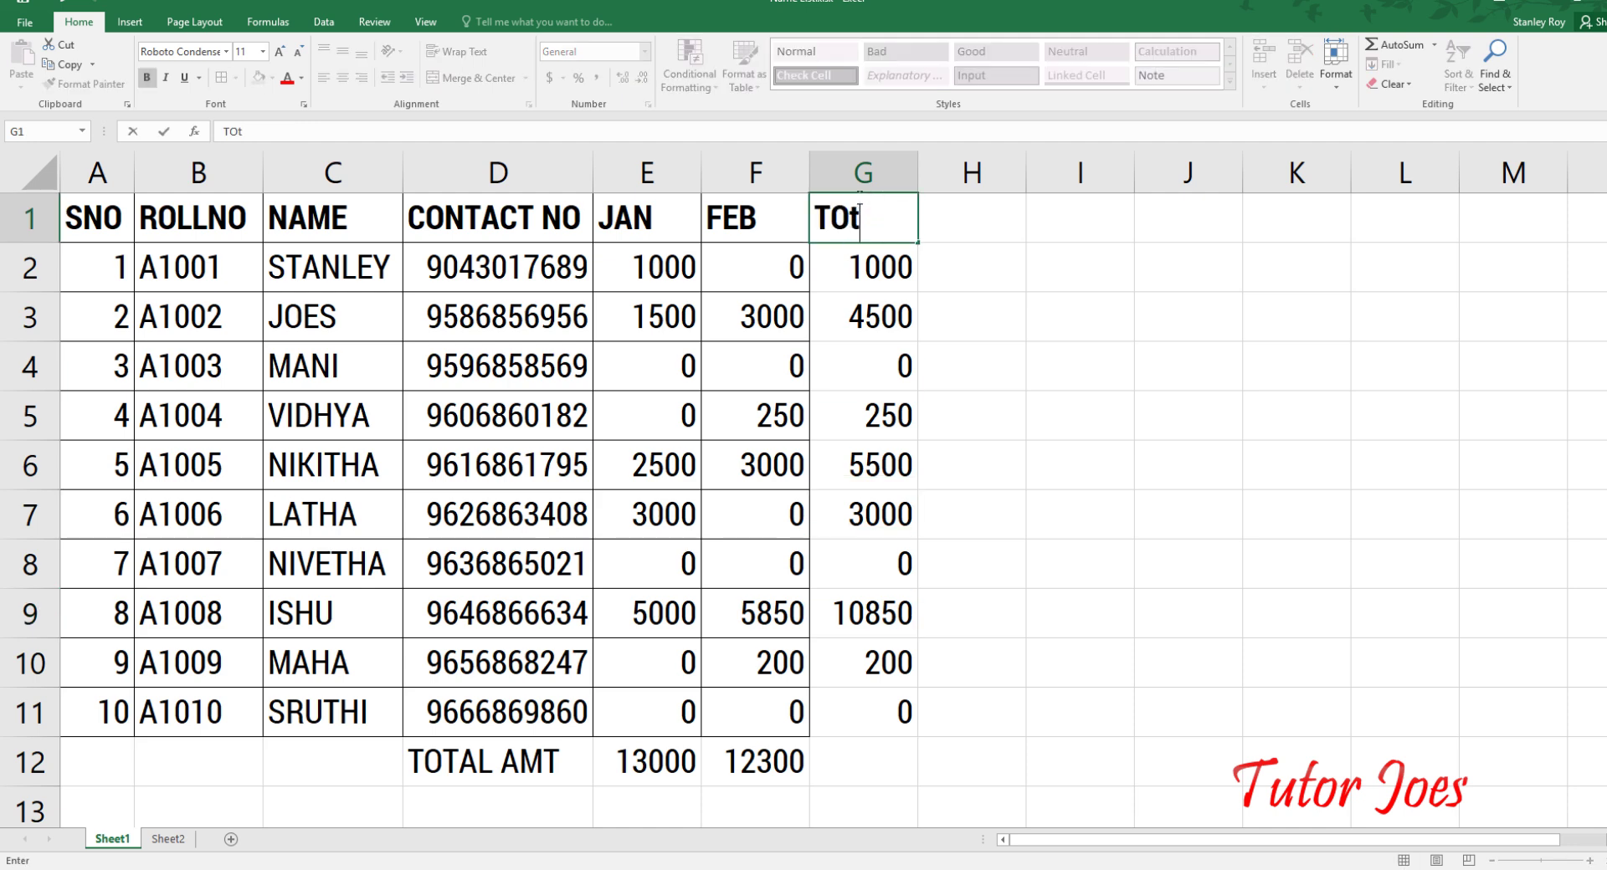
pyautogui.write('tAL')
pyautogui.press('BackSpace')
pyautogui.press('BackSpace')
pyautogui.write('a')
pyautogui.press('BackSpace')
pyautogui.press('BackSpace')
pyautogui.write('TA')
pyautogui.write('L')
pyautogui.press('Return')
# Step: Select F1:G11 for borders, then AutoSum the TOTAL column into G12, giving 25300
pyautogui.click(729, 779)
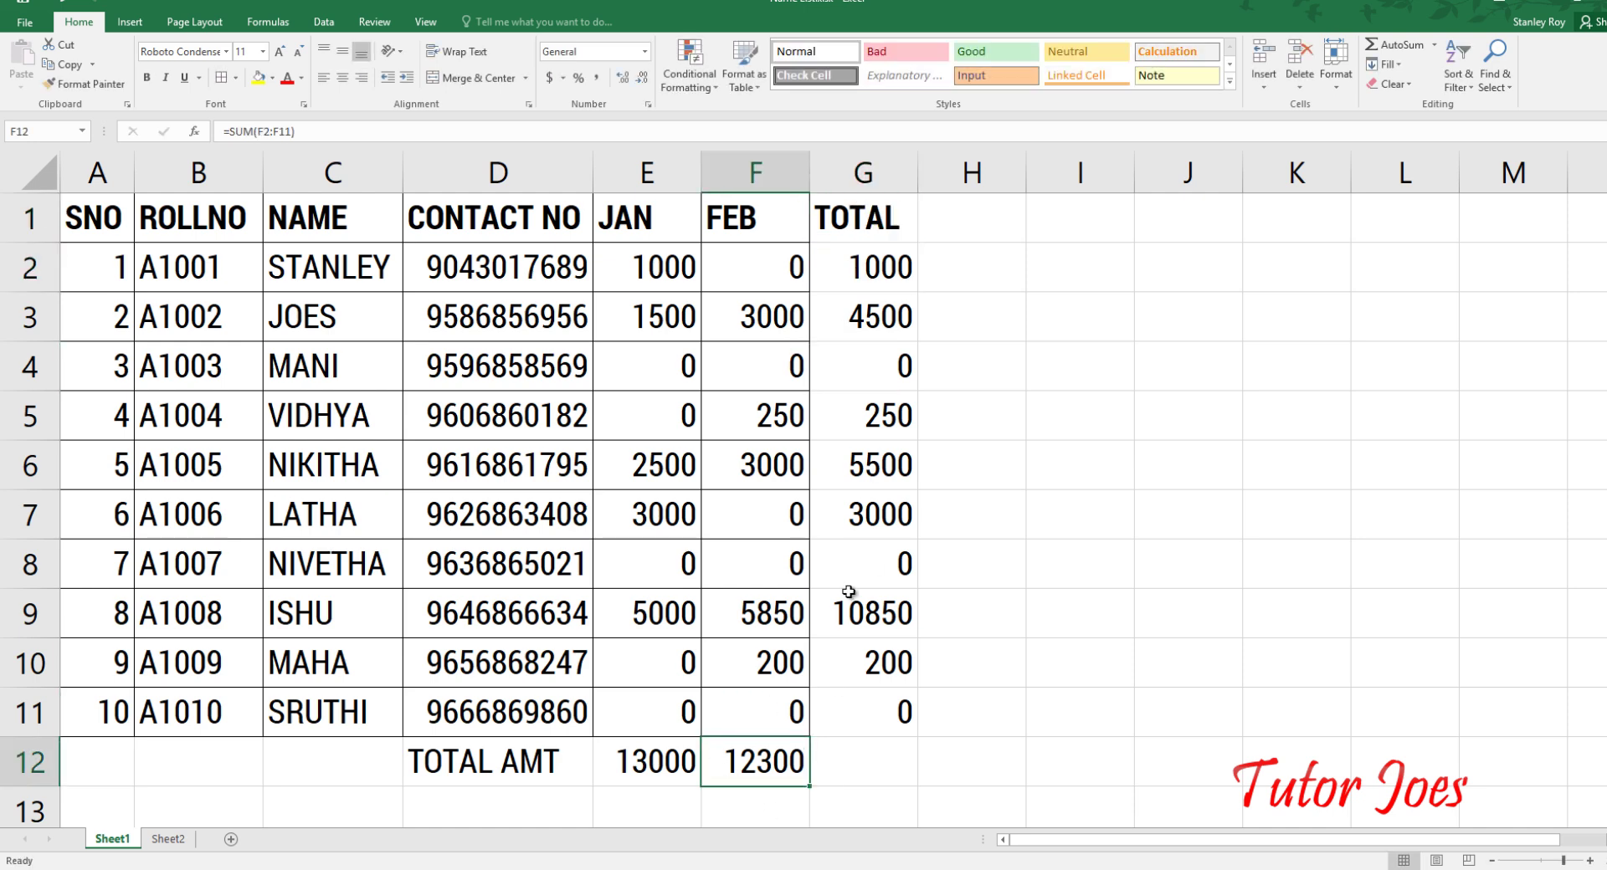
pyautogui.click(791, 201)
pyautogui.moveTo(819, 205); pyautogui.dragTo(854, 718)
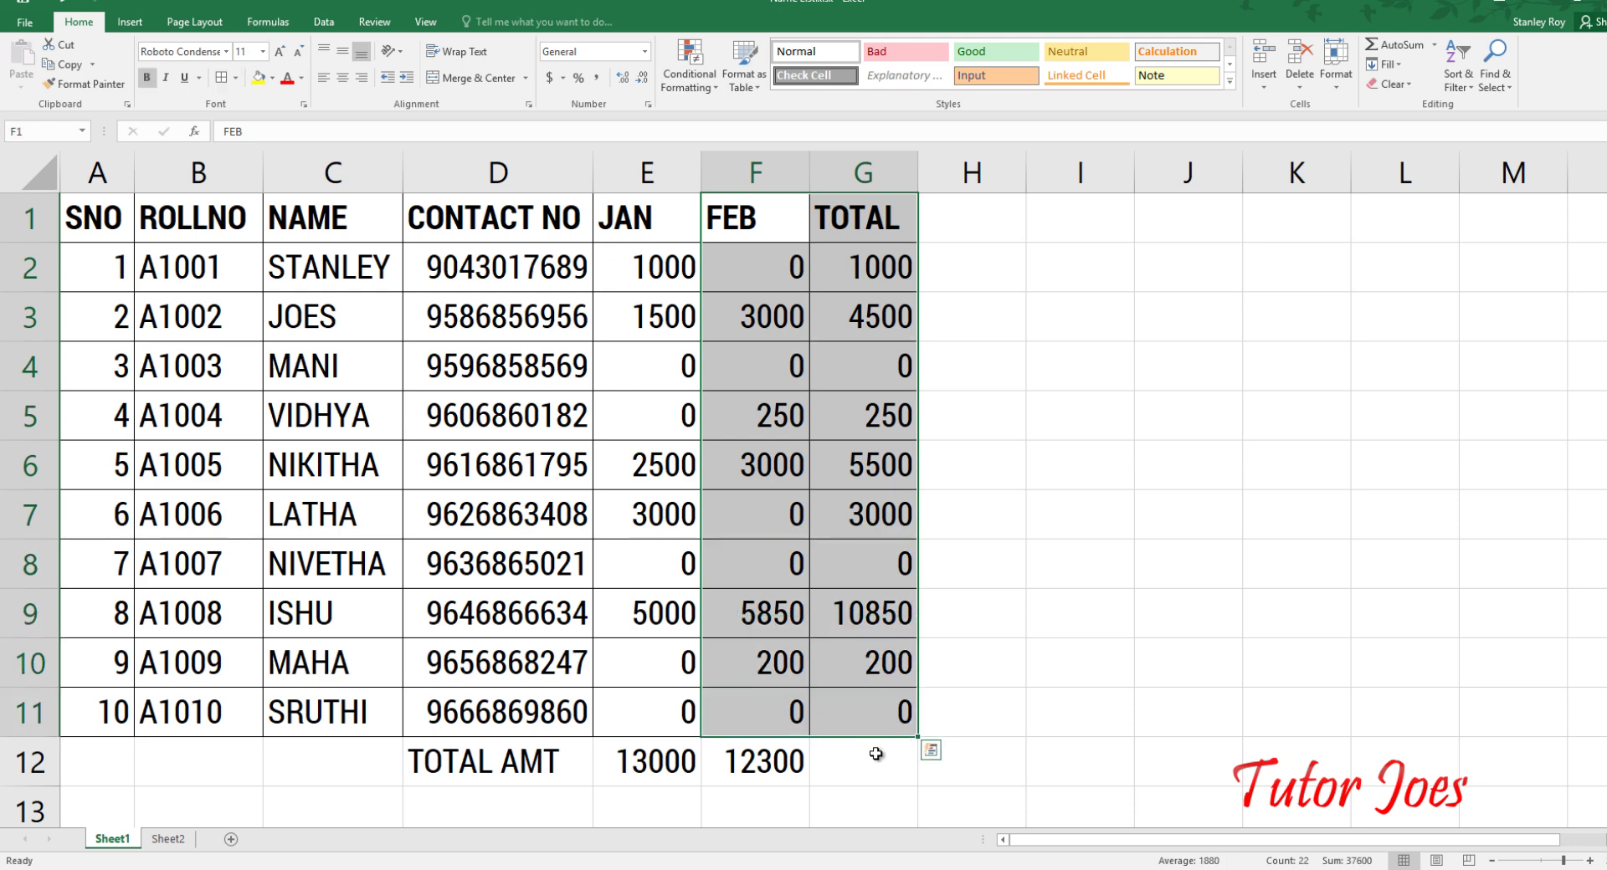
pyautogui.click(908, 758)
pyautogui.click(1415, 48)
pyautogui.press('Return')
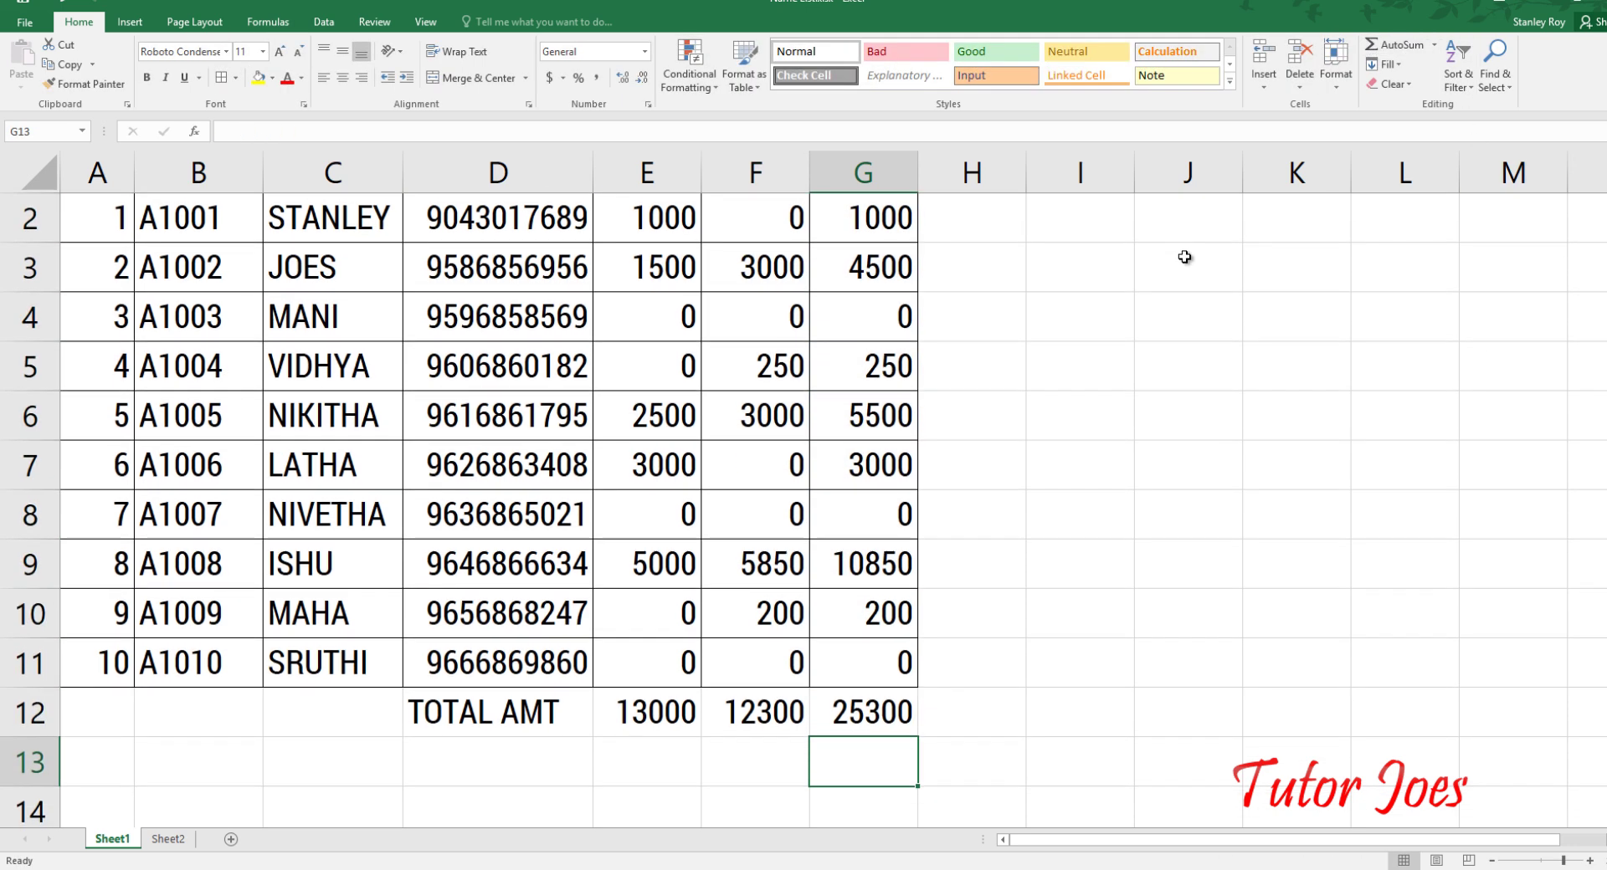
pyautogui.moveTo(486, 713); pyautogui.dragTo(862, 712)
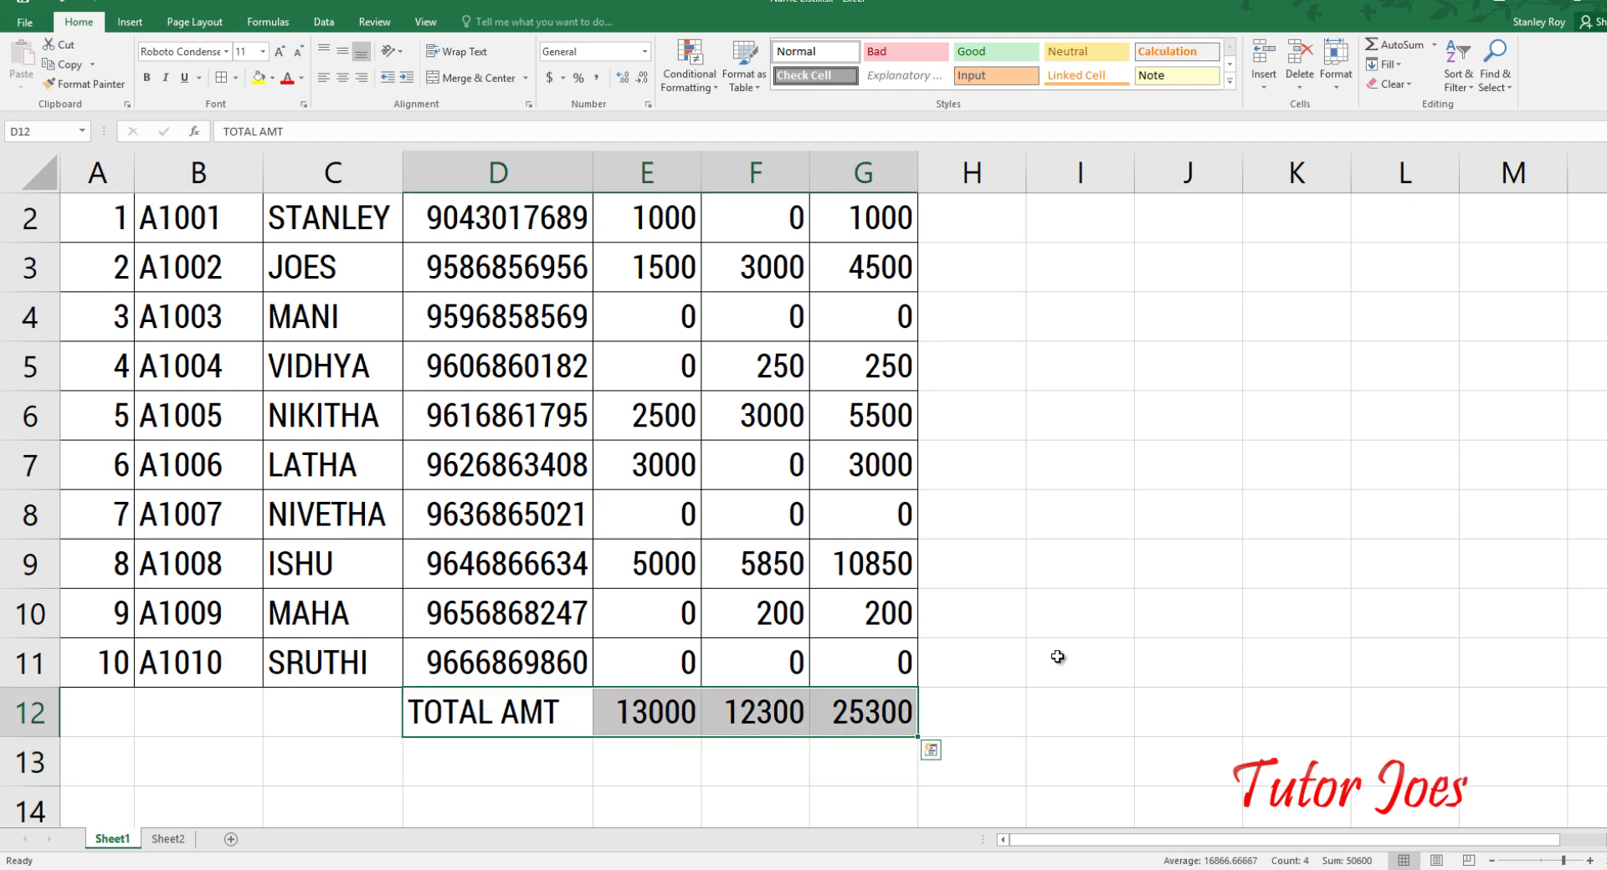
pyautogui.scroll(1, 1156, 582)
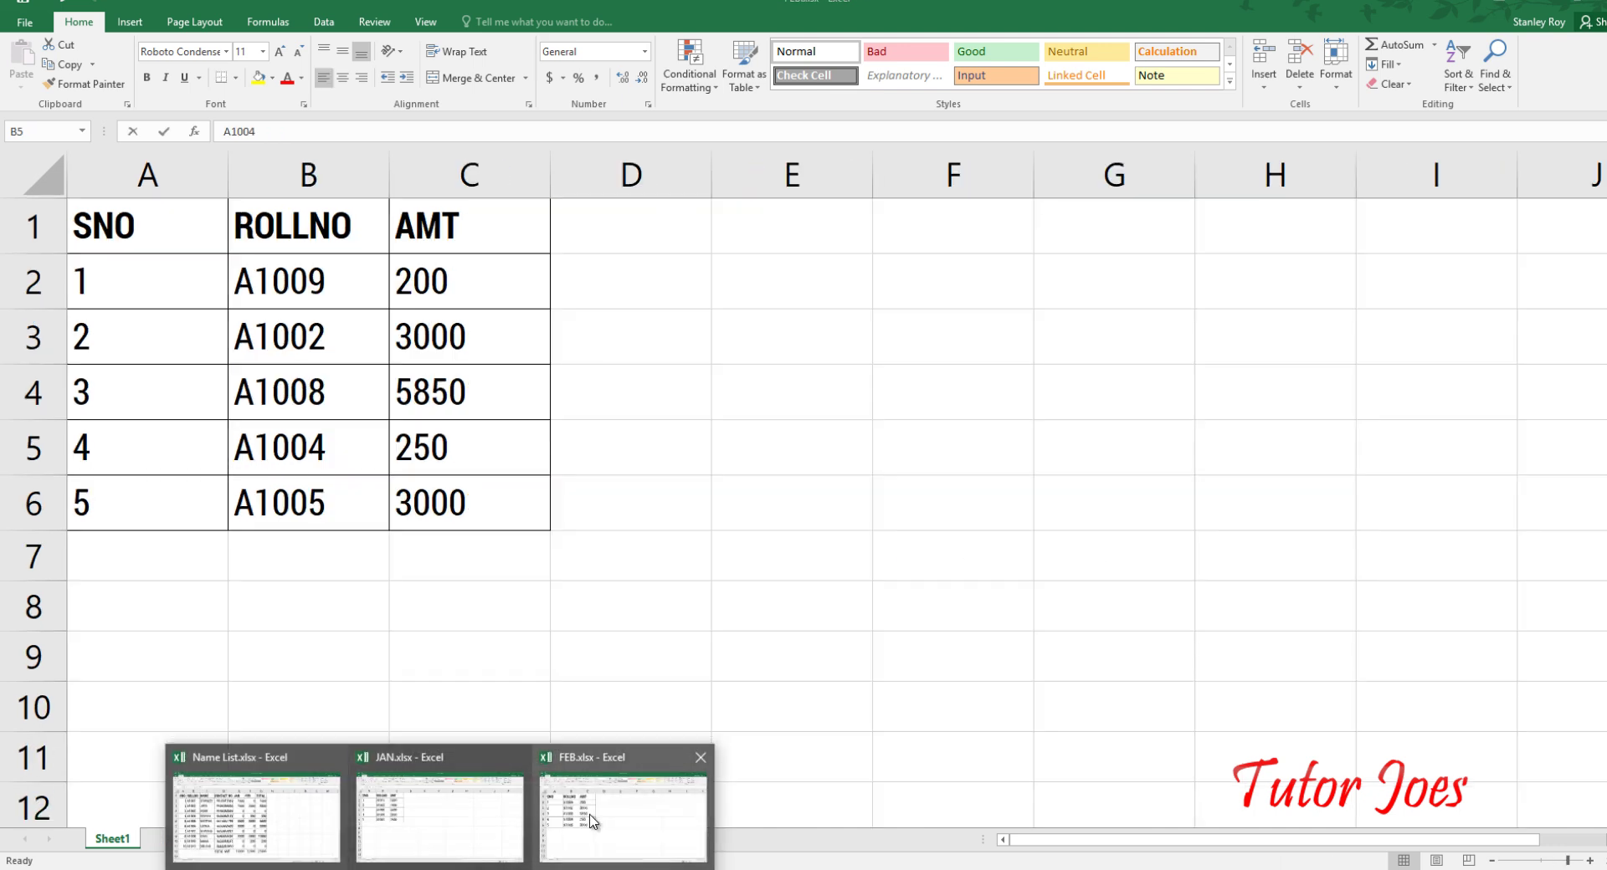
# Step: Replace A1004's FEB amount of 250 with 5000 in C5 of FEB.xlsx, then return to the Name List workbook
pyautogui.click(589, 821)
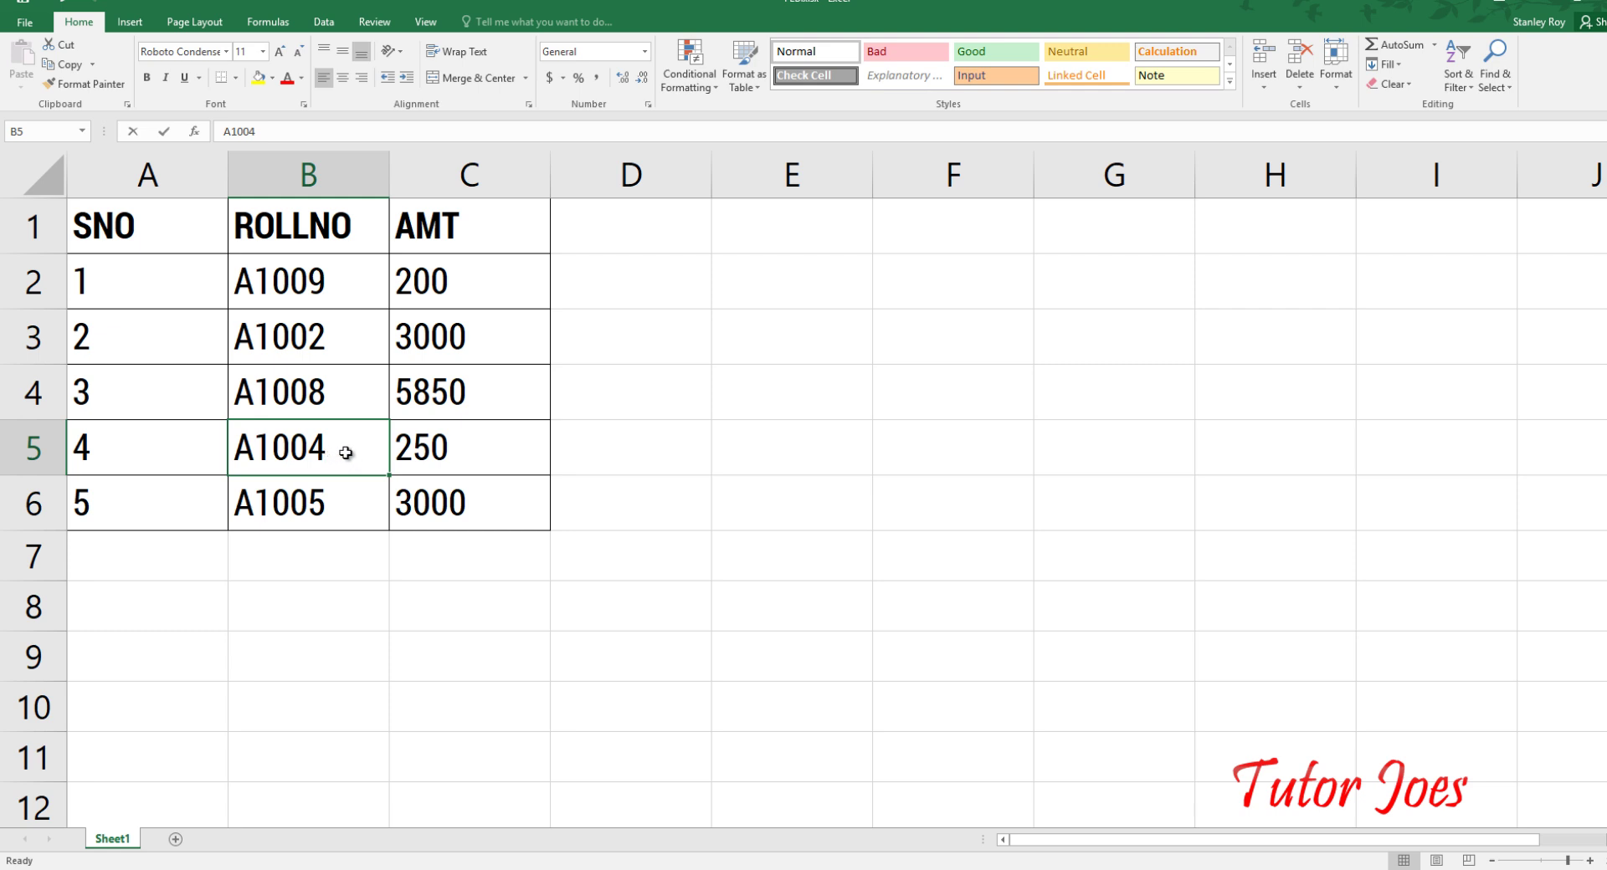
pyautogui.click(435, 460)
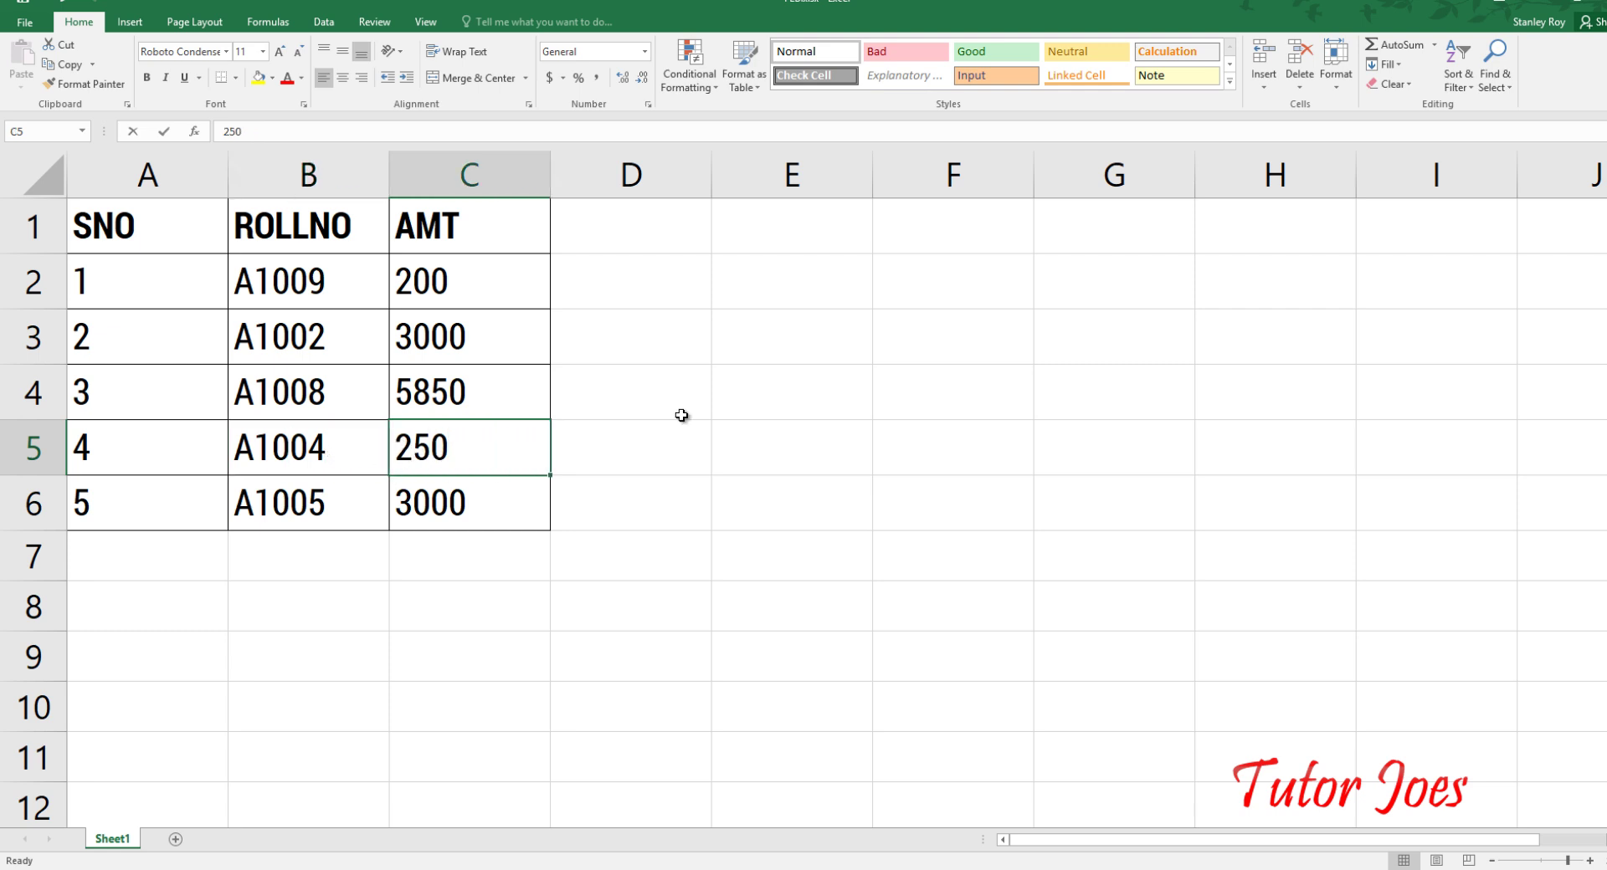
pyautogui.write('5000')
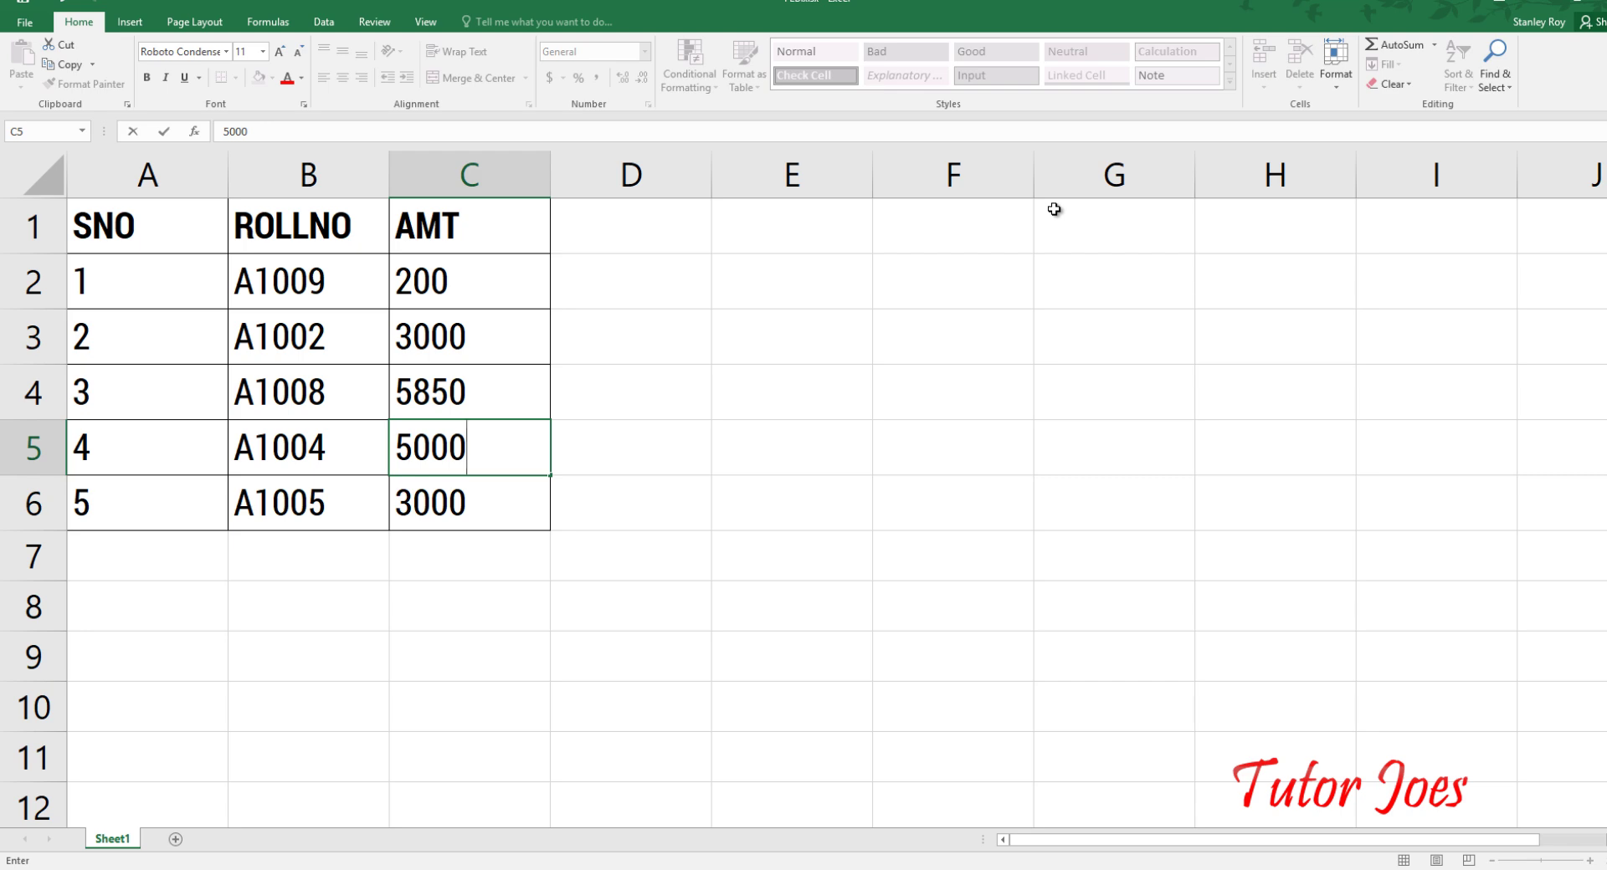
pyautogui.press('Return')
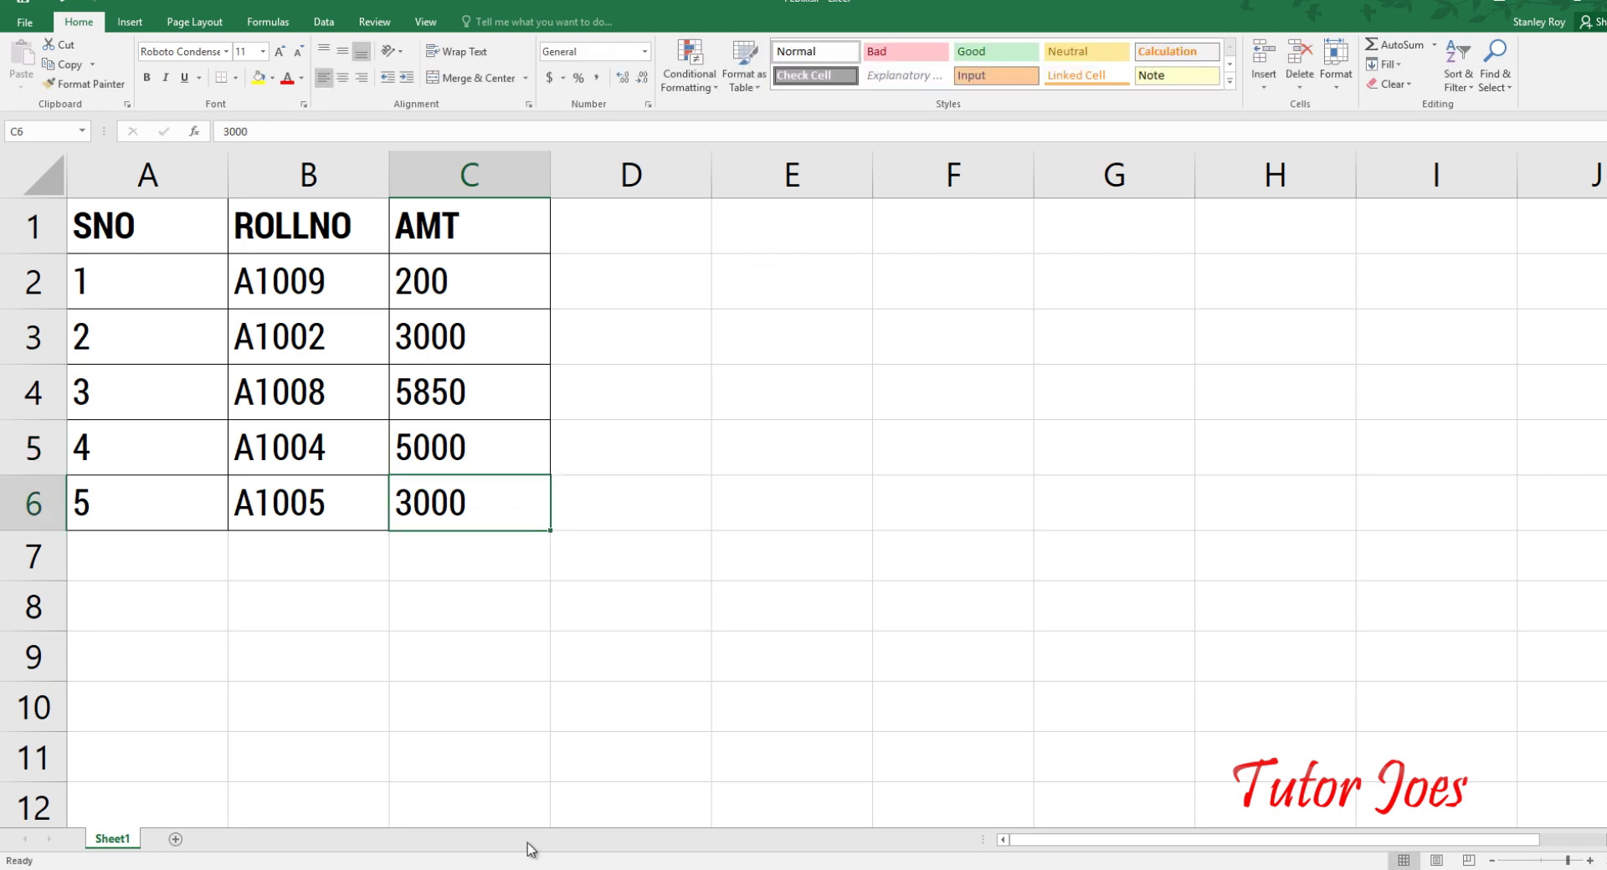
pyautogui.click(439, 869)
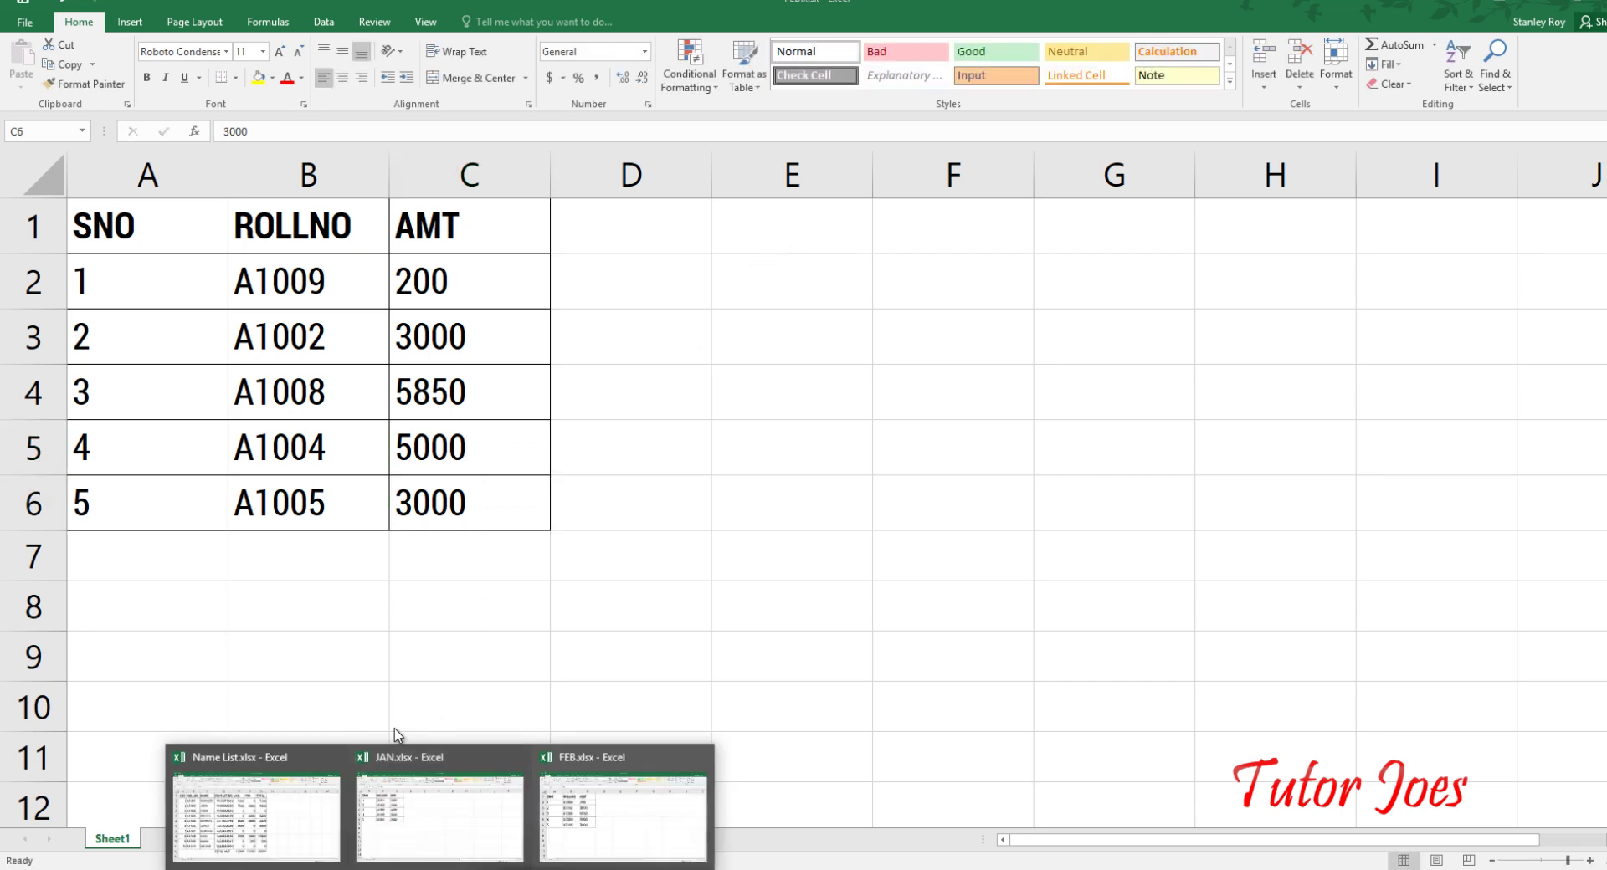
pyautogui.click(268, 779)
# Step: Check A1004's FEB lookup formula and row total formula in the Name List, both now showing 5000
pyautogui.click(201, 405)
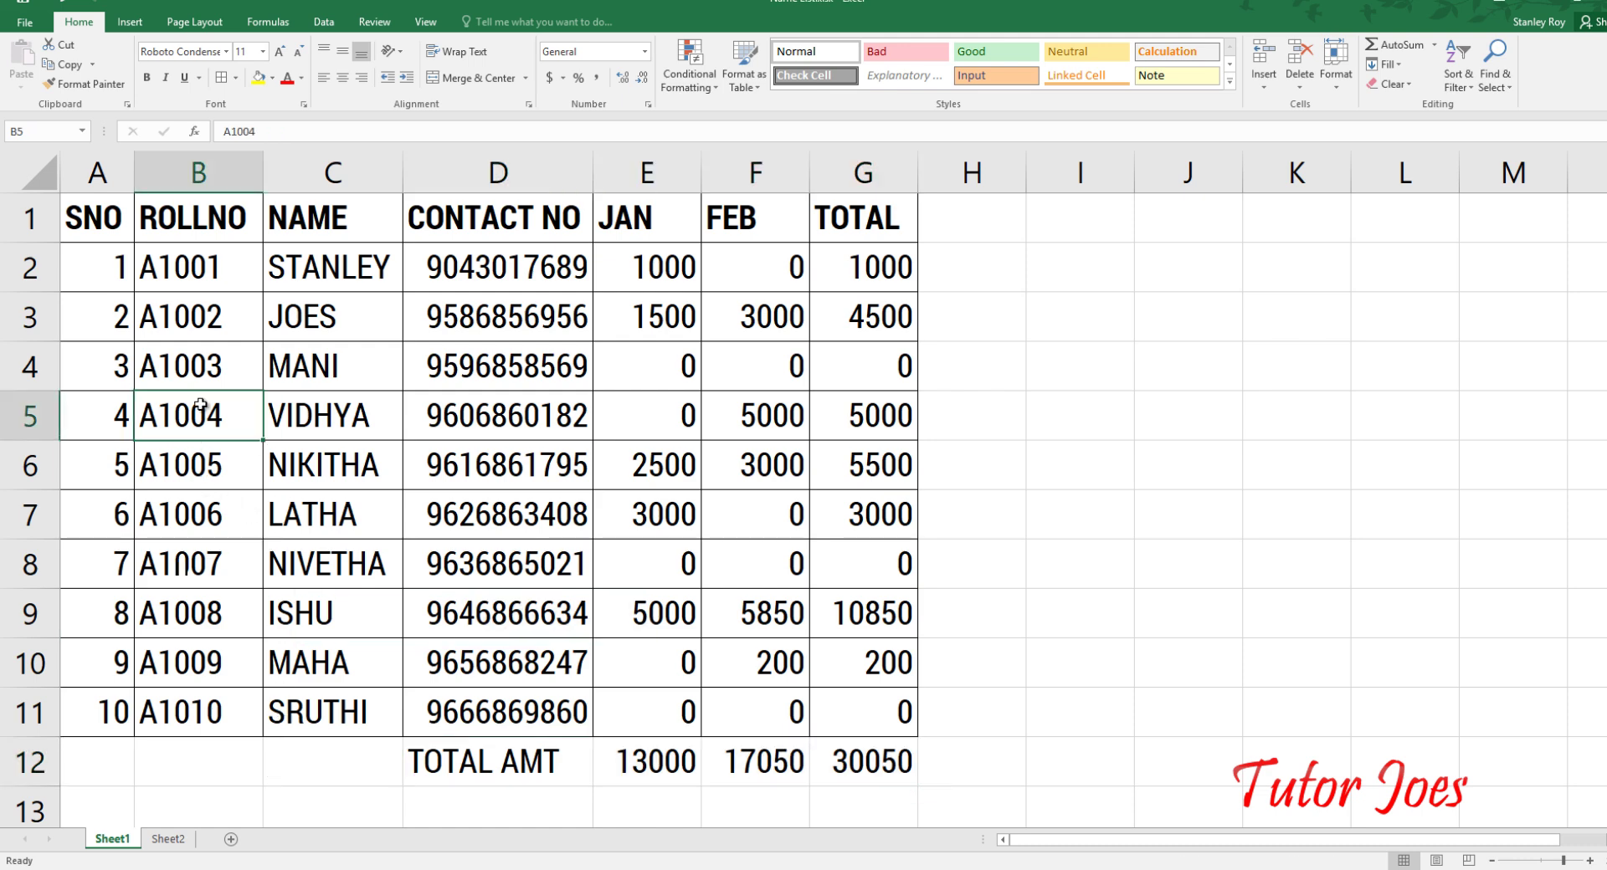
pyautogui.click(757, 422)
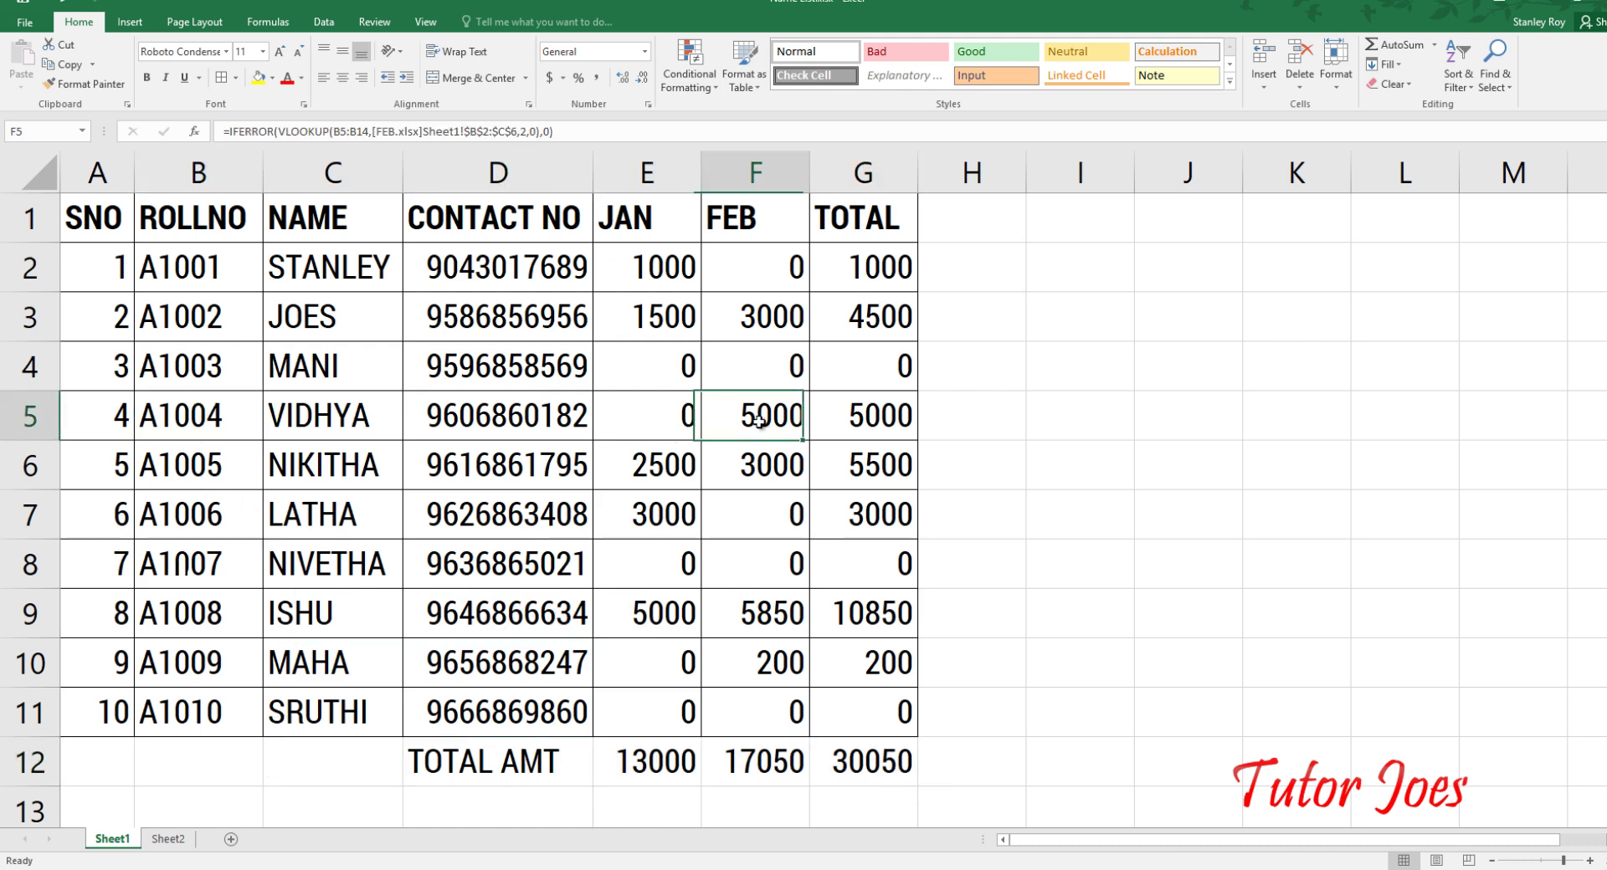
pyautogui.click(900, 416)
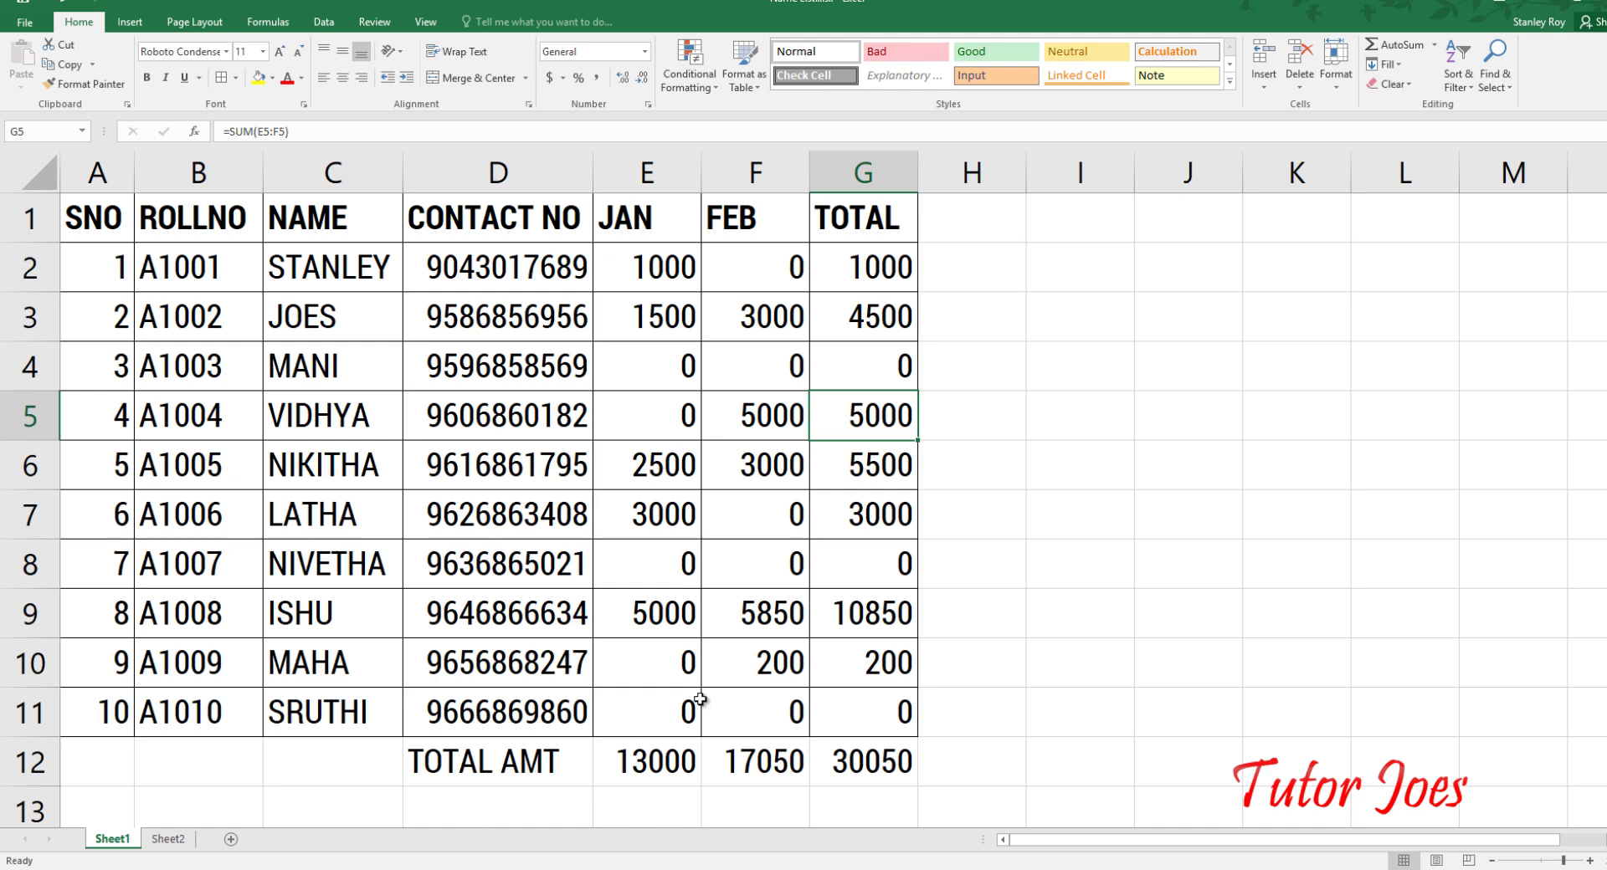